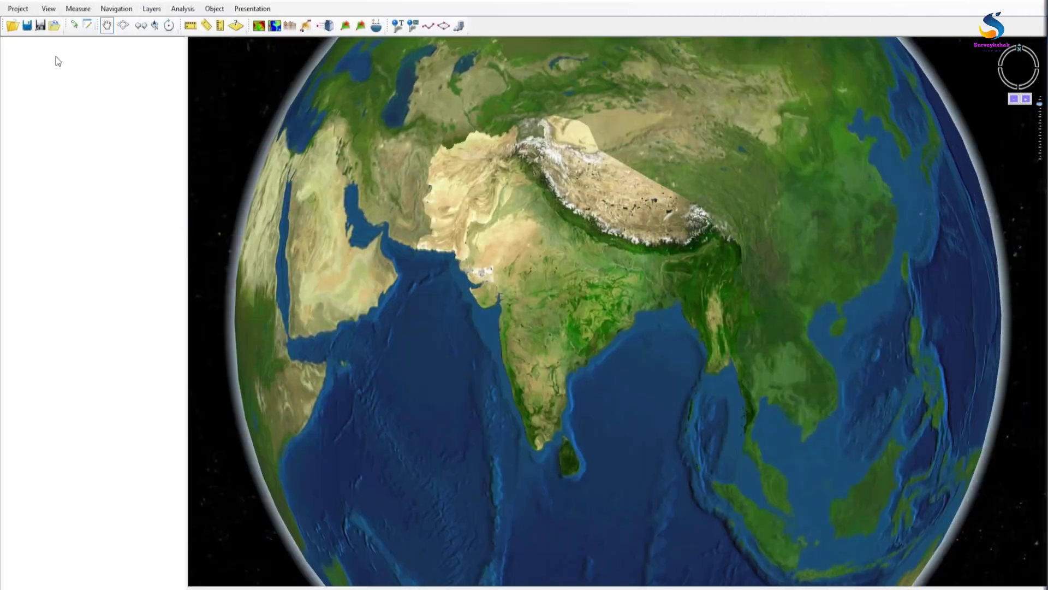
Open the project file Default.fly from the HHH folder in Data_Spatial on the E: drive.
click(13, 25)
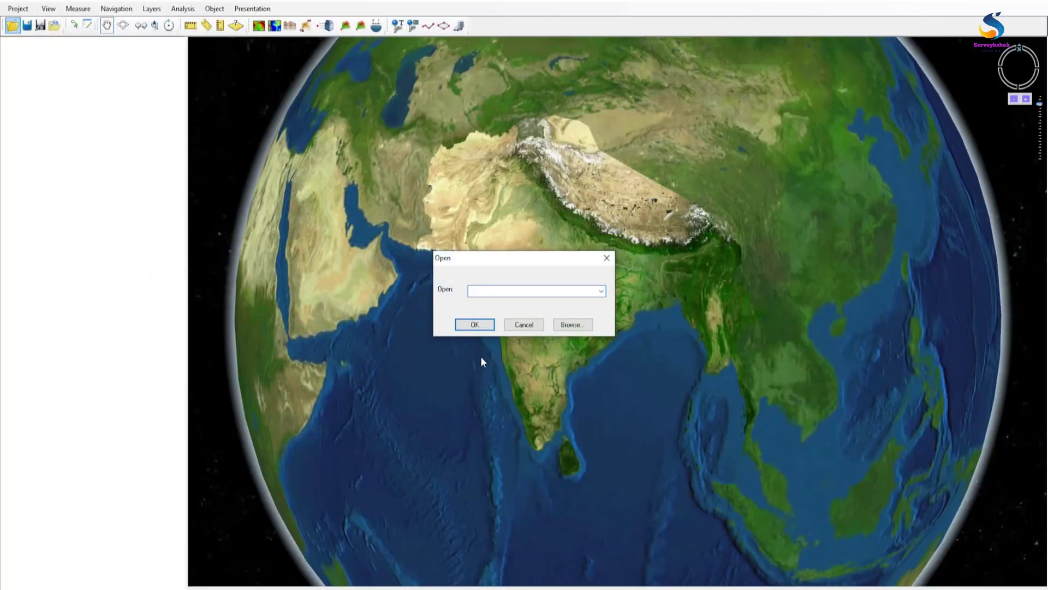
click(580, 324)
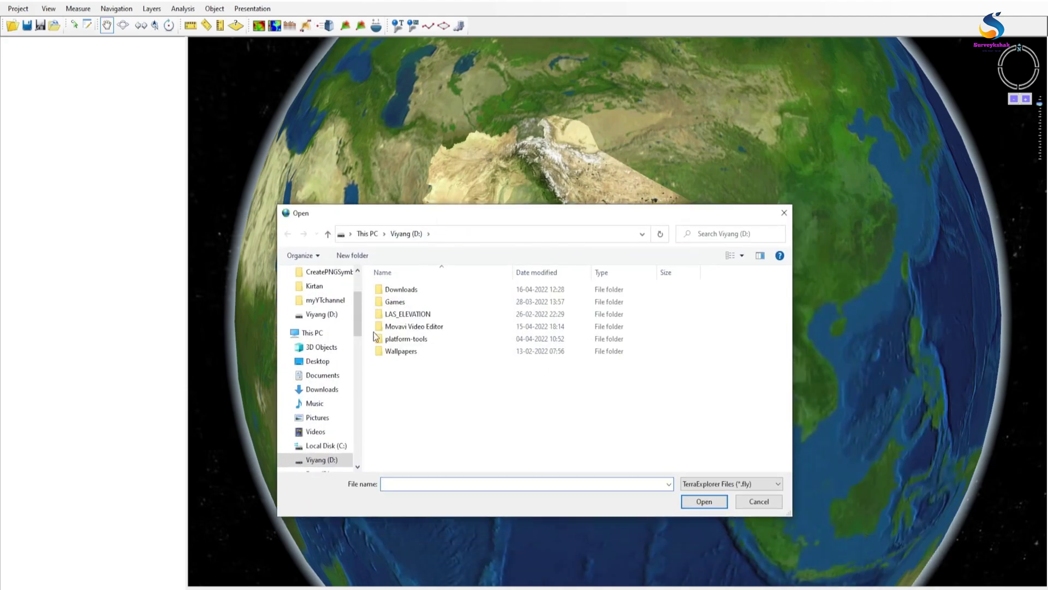
click(320, 446)
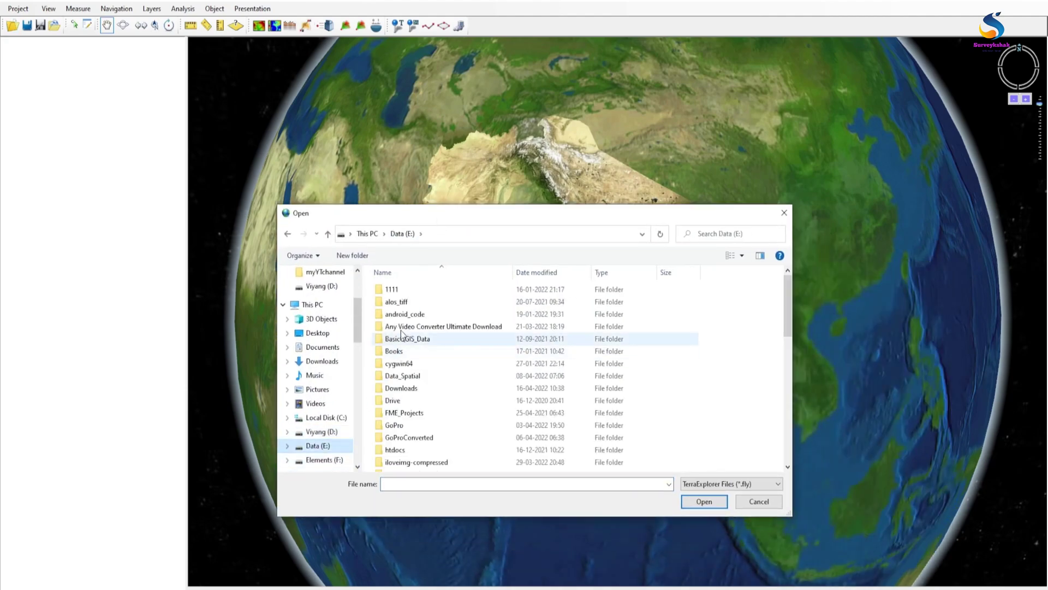
double_click(409, 375)
double_click(397, 302)
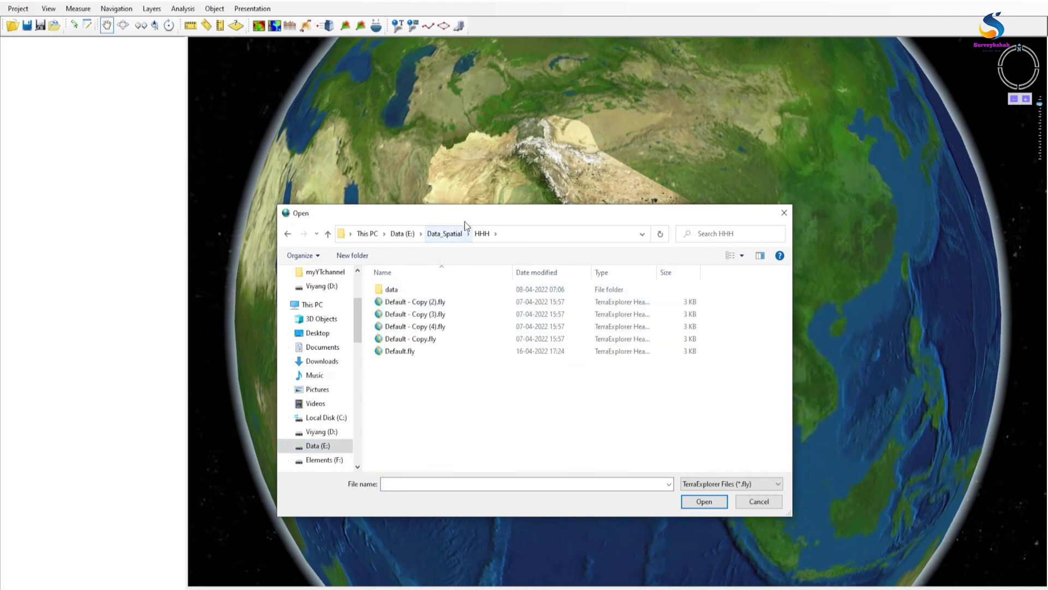
click(400, 334)
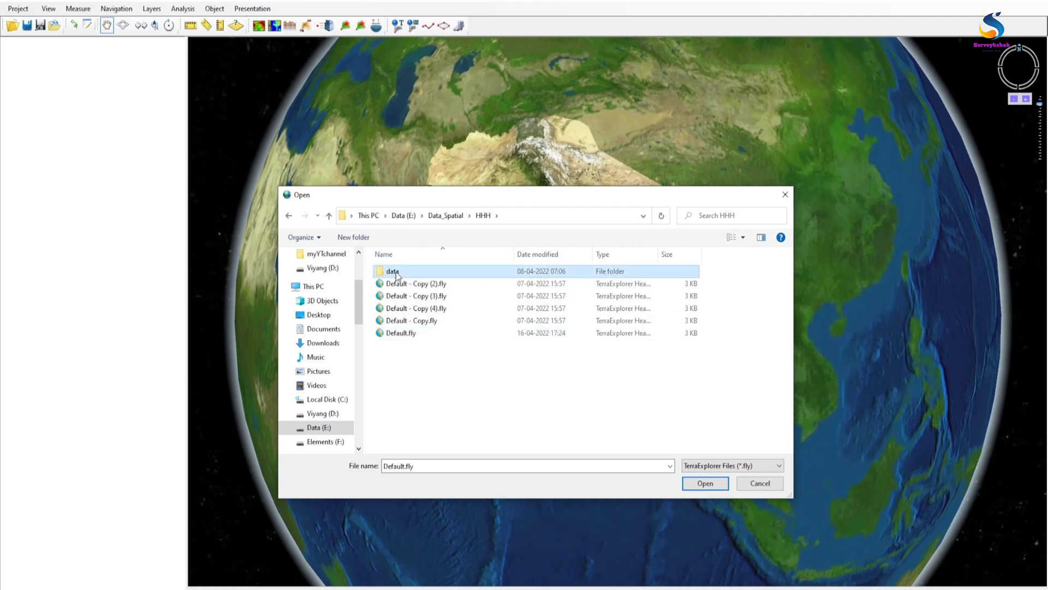
click(441, 388)
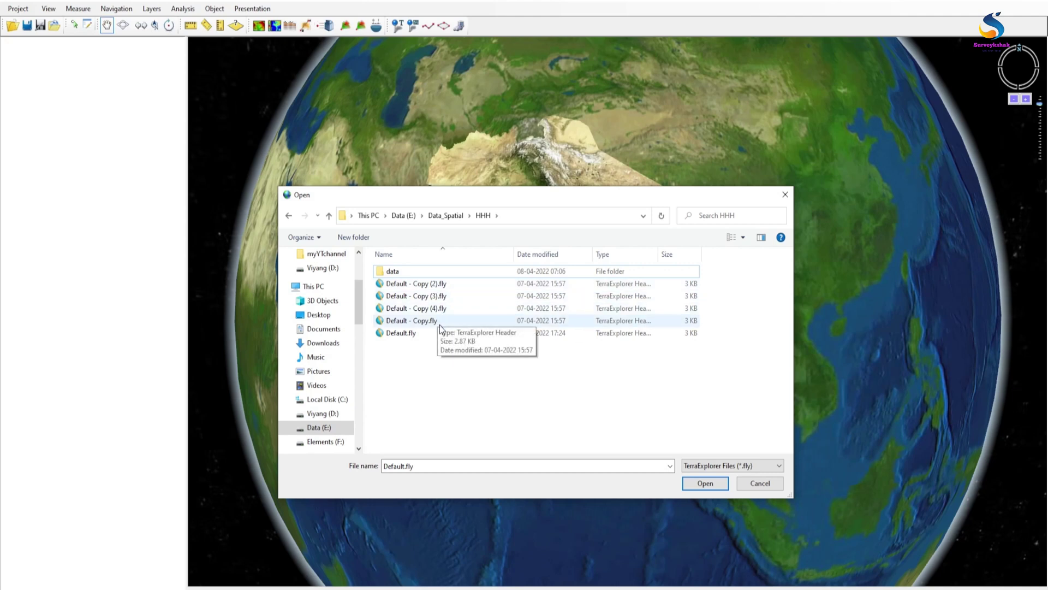
click(418, 334)
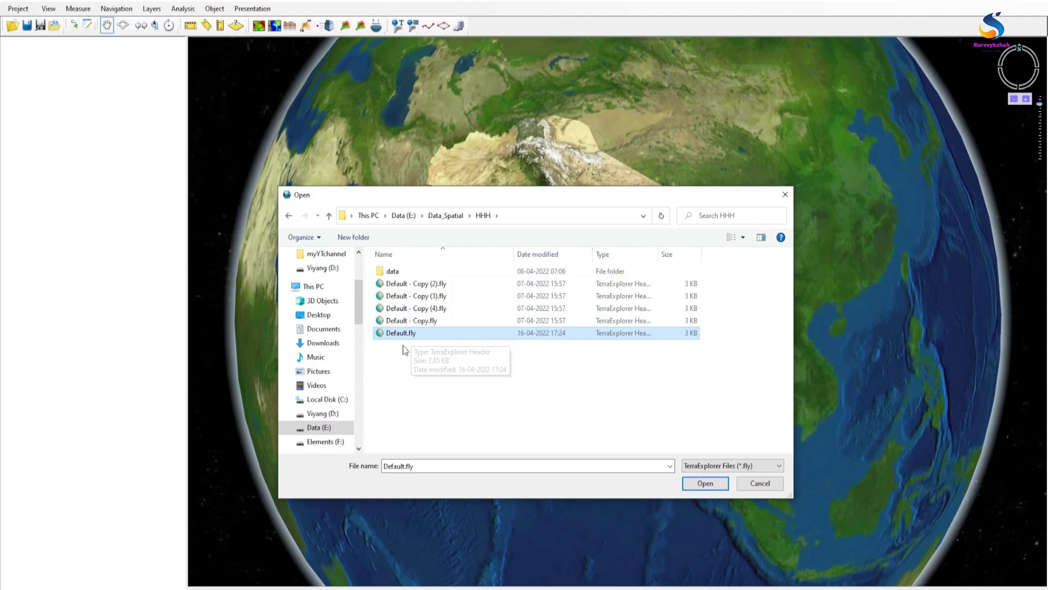
click(704, 483)
Zoom in on the river valleys inside the darker satellite image patch north of the Himalayas.
click(479, 325)
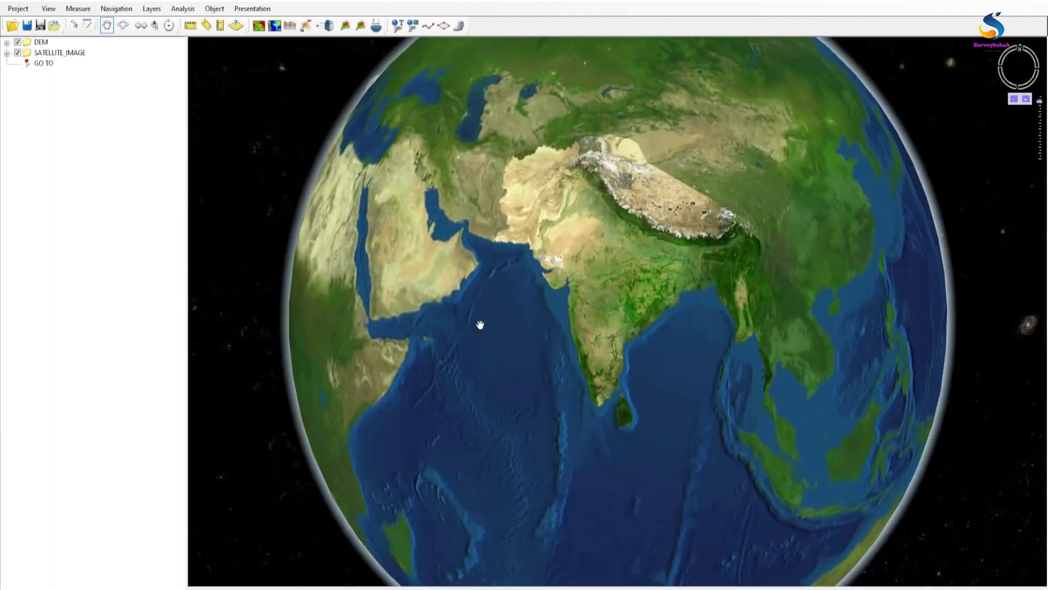
scroll(639, 174, up, 2)
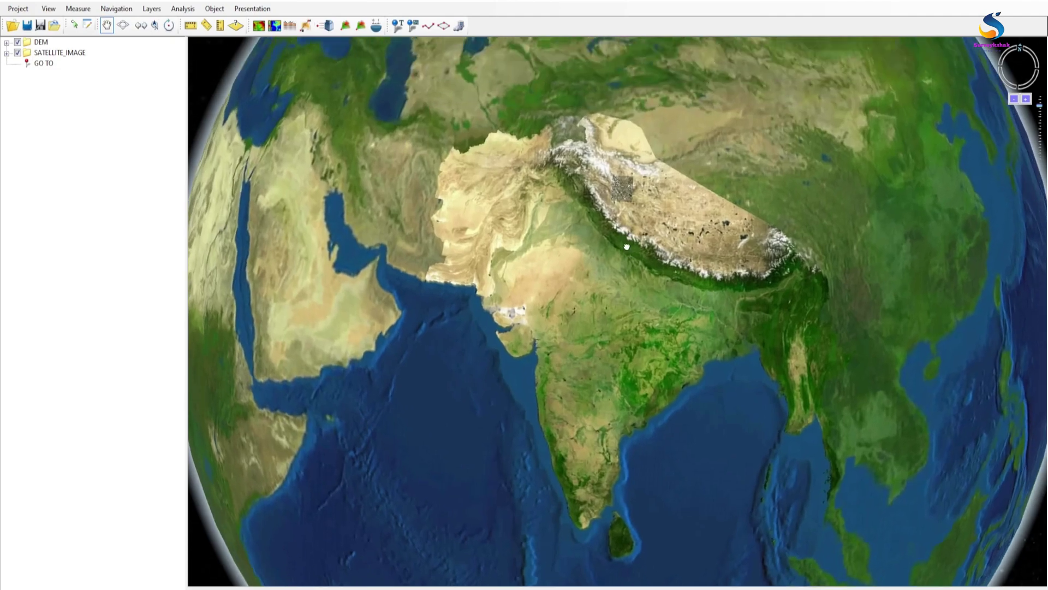
scroll(627, 247, up, 1)
scroll(615, 302, up, 1)
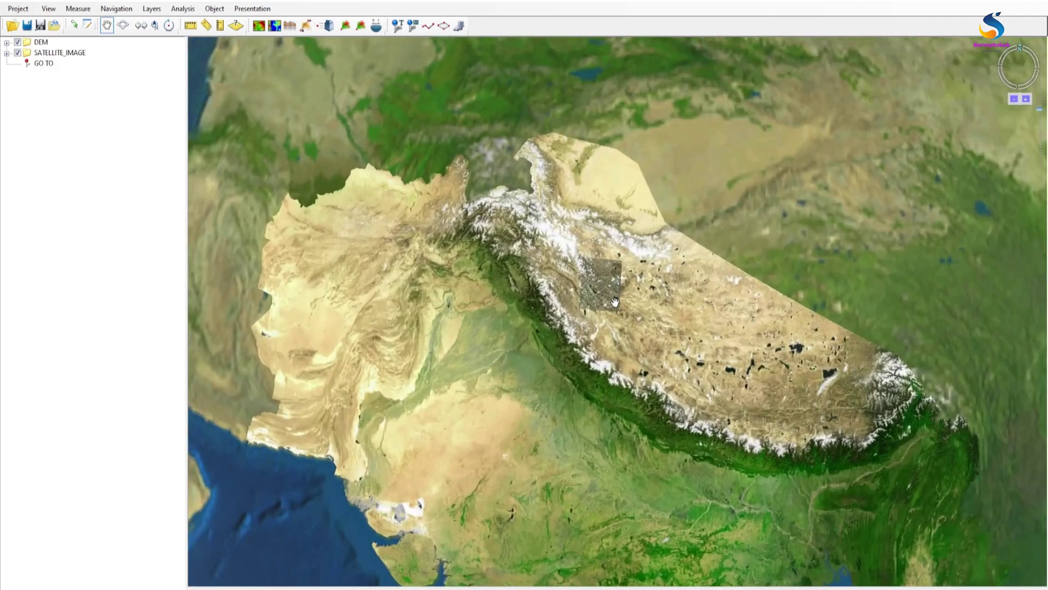
scroll(616, 302, up, 1)
scroll(593, 231, up, 1)
drag(562, 225, 582, 385)
scroll(582, 386, up, 2)
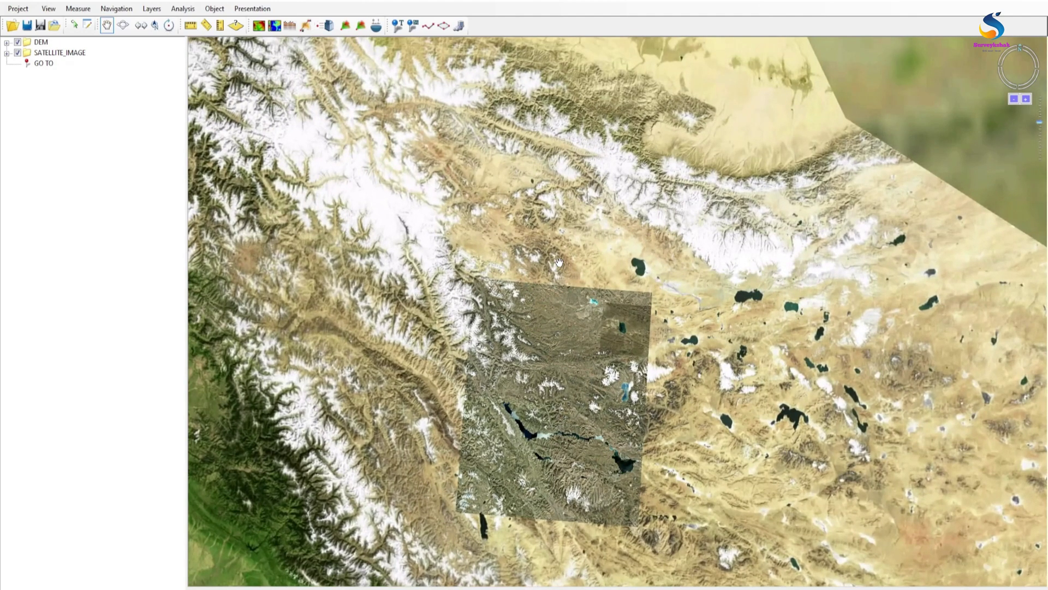
scroll(549, 353, up, 2)
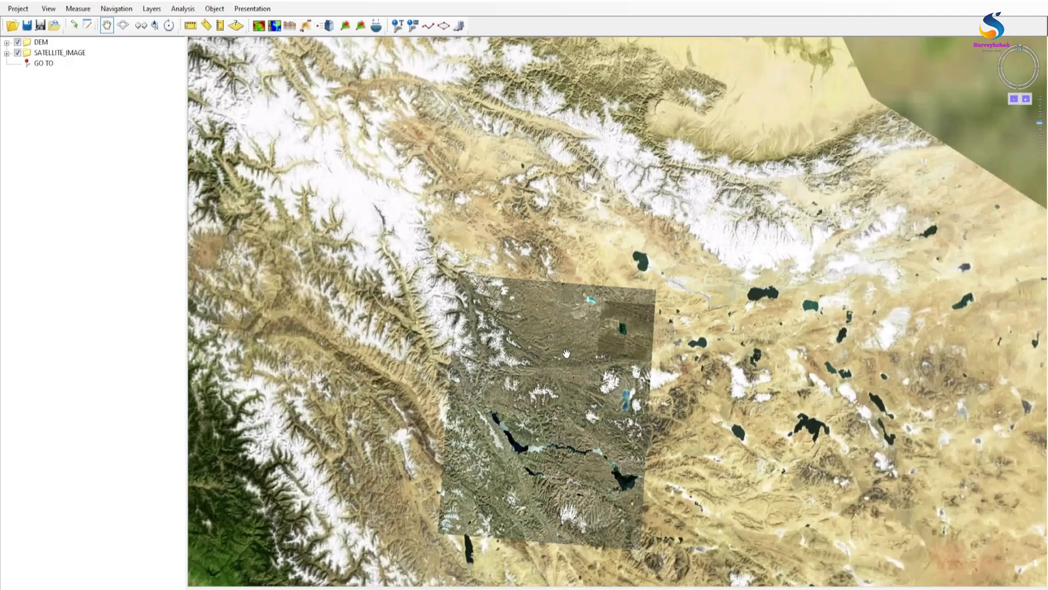
scroll(540, 382, up, 3)
scroll(801, 219, up, 2)
scroll(601, 323, up, 2)
scroll(537, 286, up, 2)
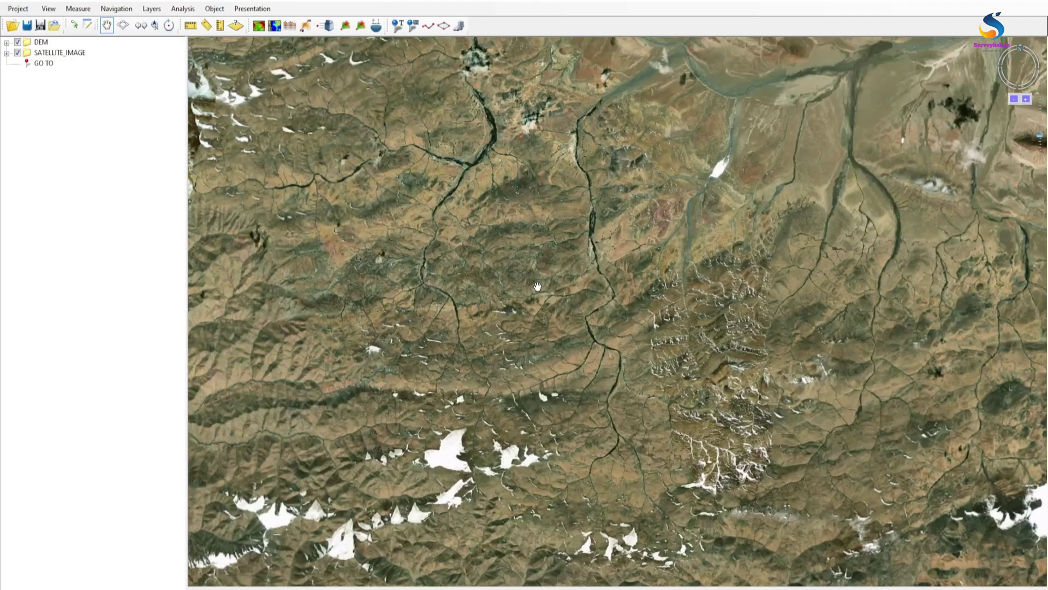
scroll(538, 286, down, 3)
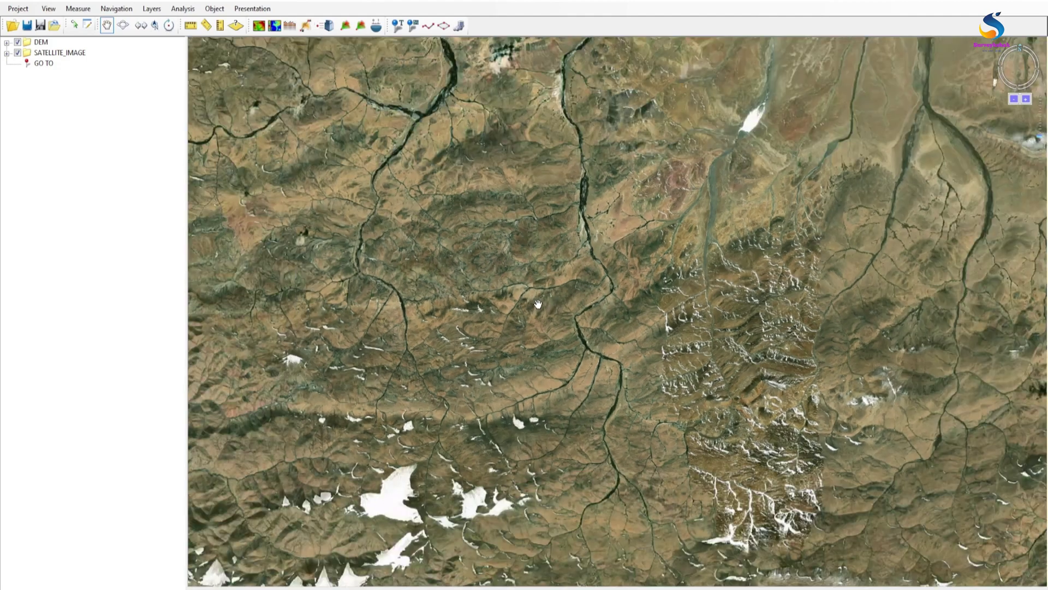
drag(552, 163, 514, 204)
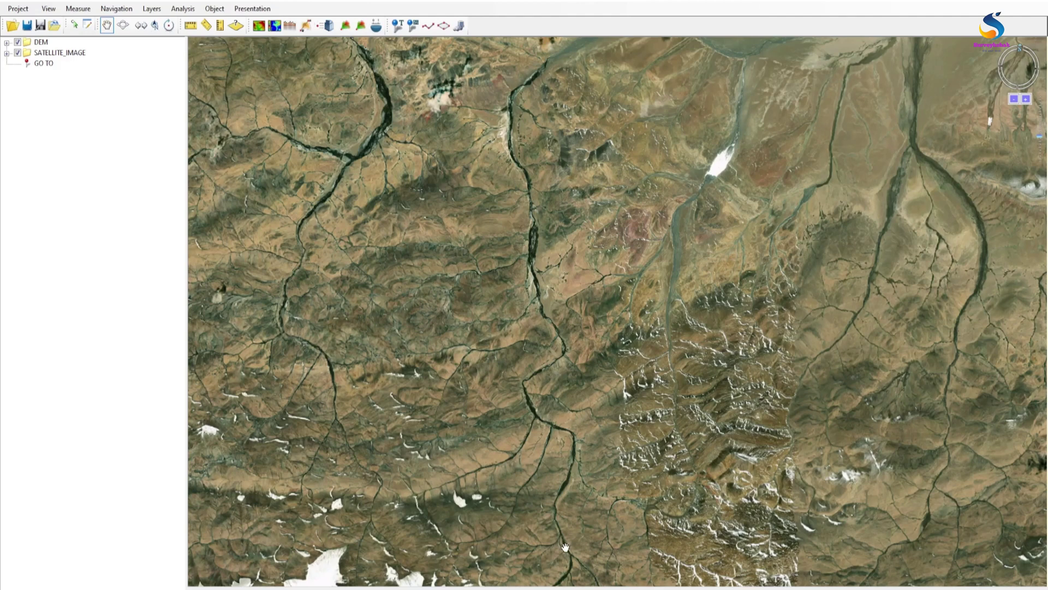
Start a new polyline and name it "Border Line".
click(427, 27)
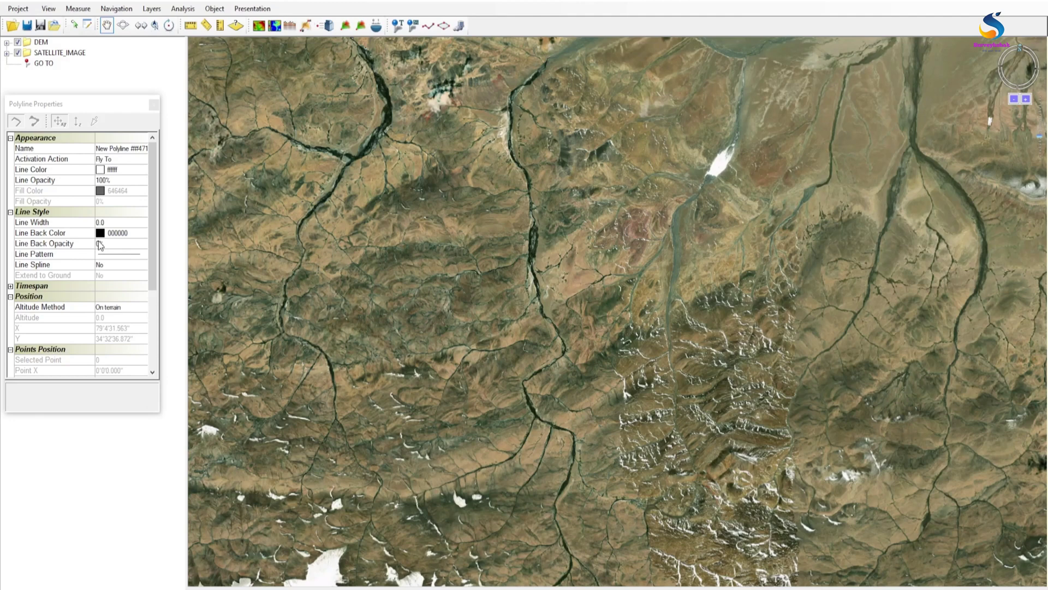
click(119, 158)
click(120, 151)
click(120, 148)
text(Border Lin)
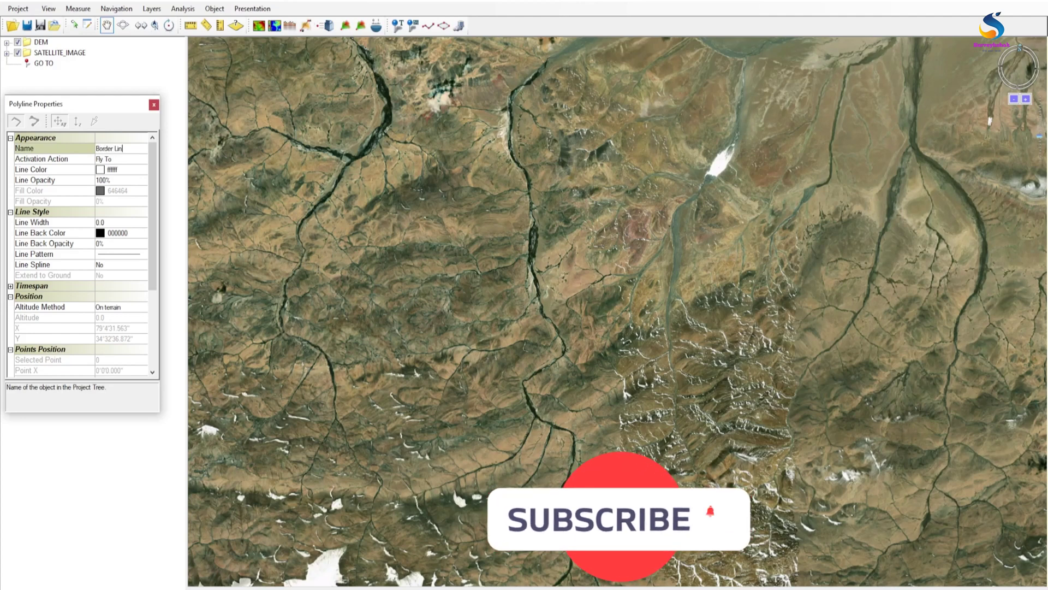
text(e)
Set the new polyline's line color to black.
click(120, 169)
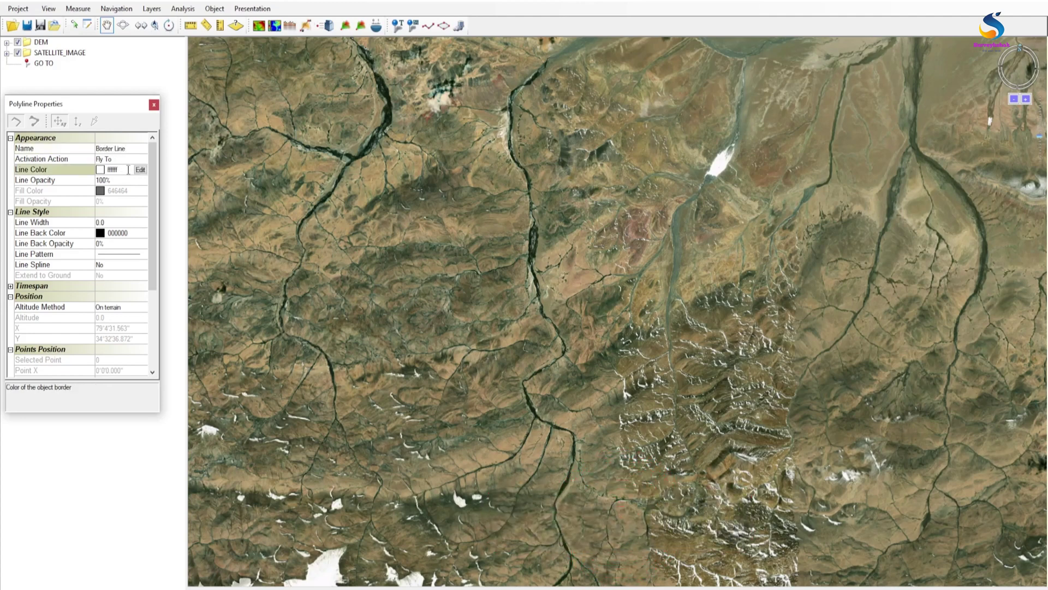
click(141, 169)
click(12, 259)
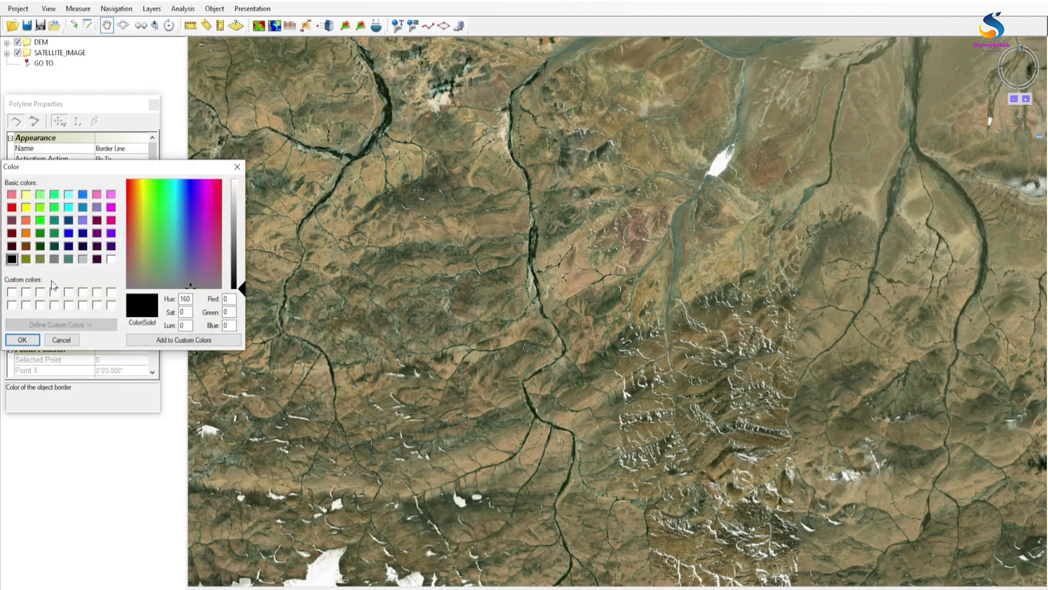
click(22, 340)
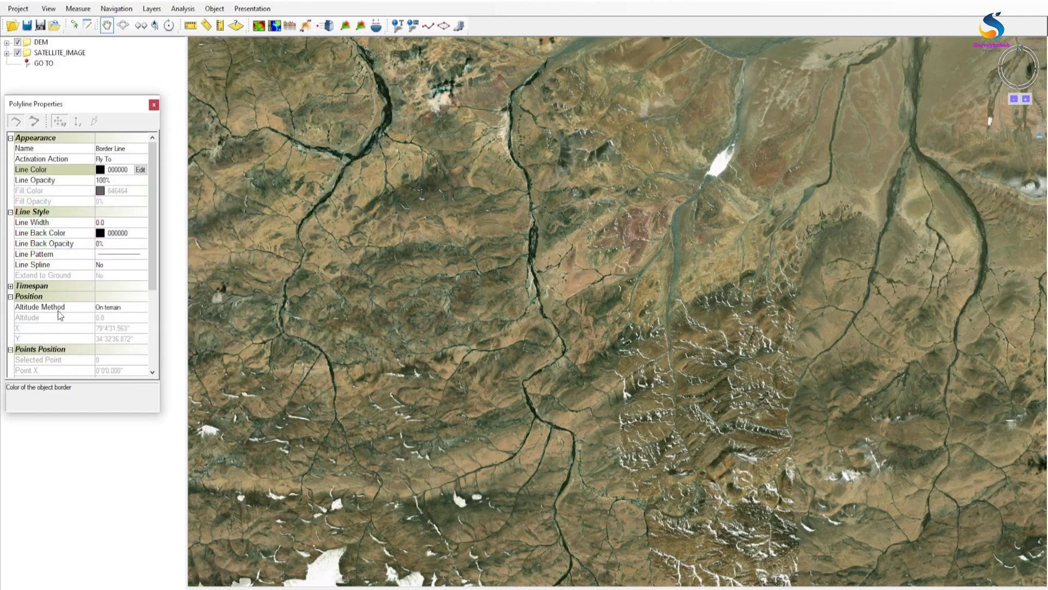
Give the polyline a dash-dot line pattern and set its line width to 80.0.
click(123, 255)
click(123, 254)
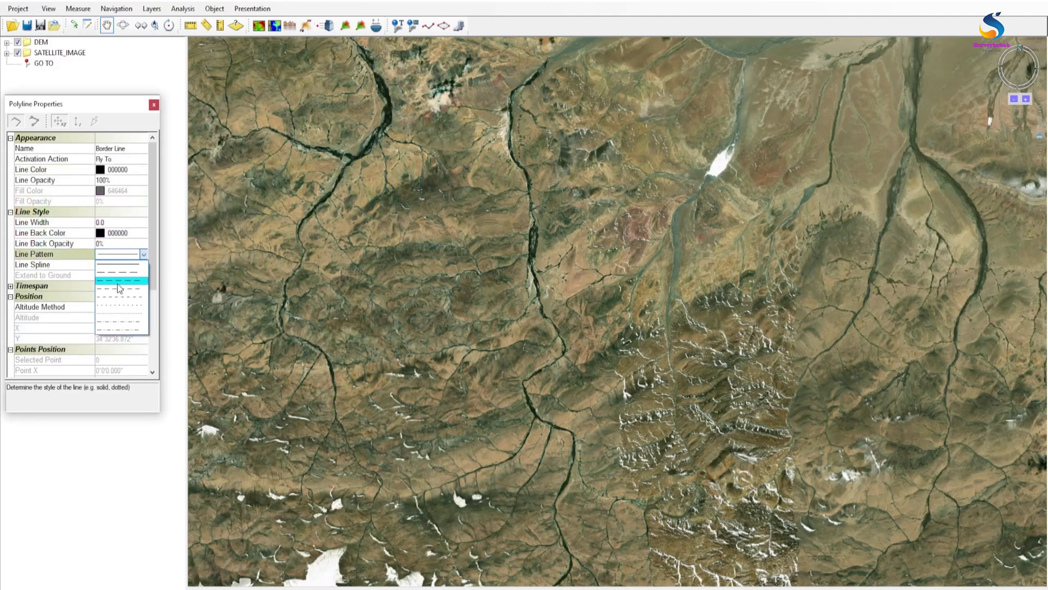
click(117, 321)
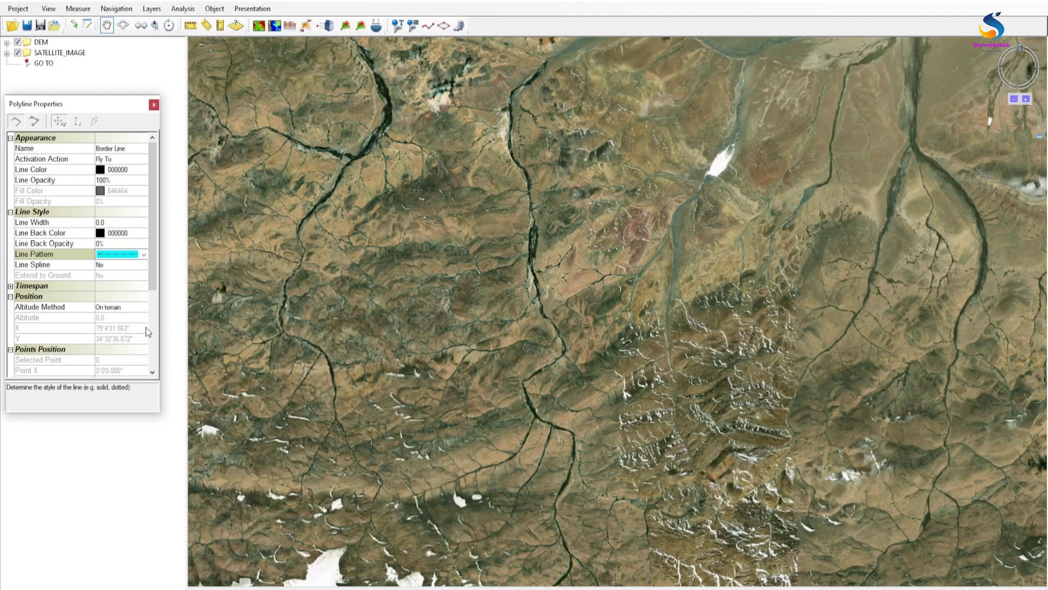
drag(123, 416, 123, 557)
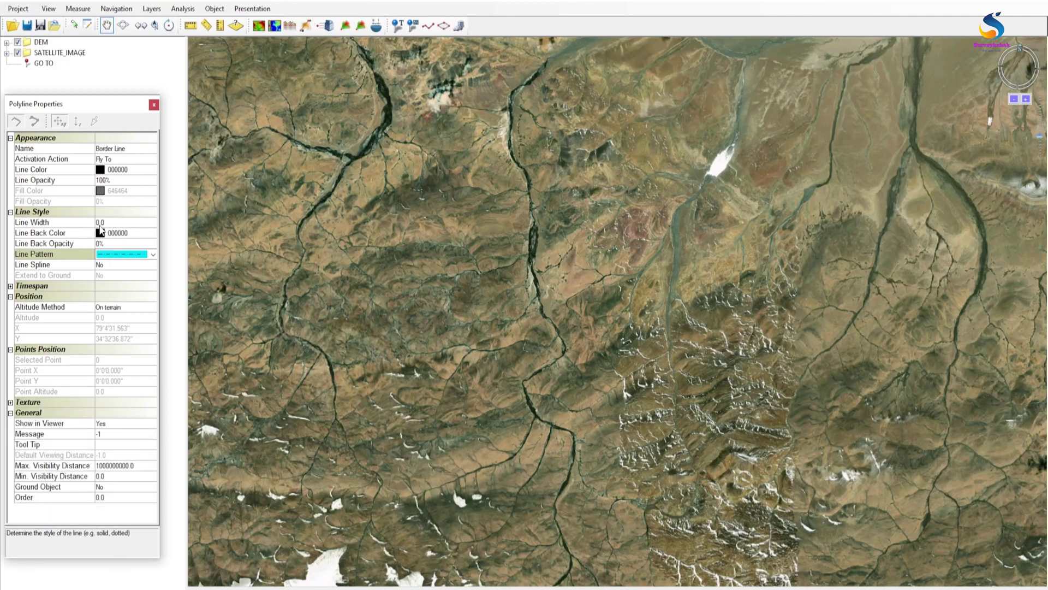
click(98, 223)
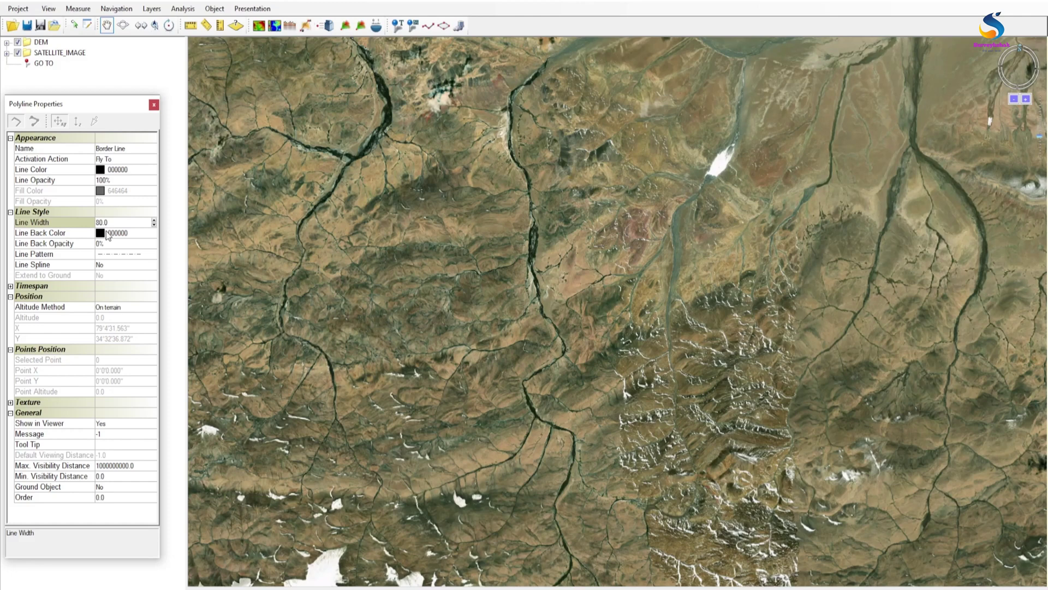
Draw the polyline along the central river, following its bends from the northern end down to the south edge of the view.
click(559, 50)
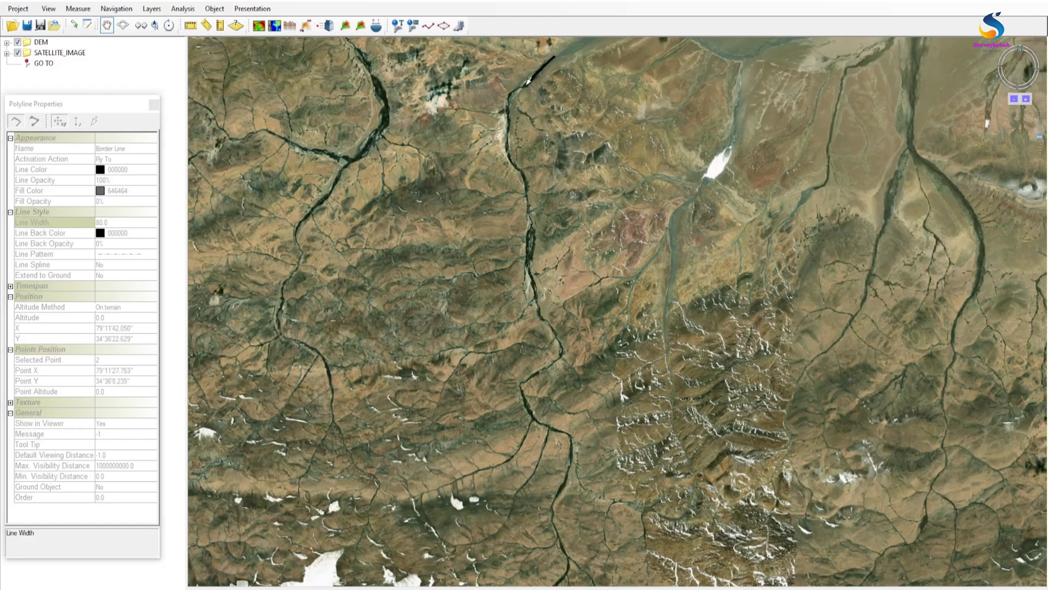
click(519, 83)
click(505, 120)
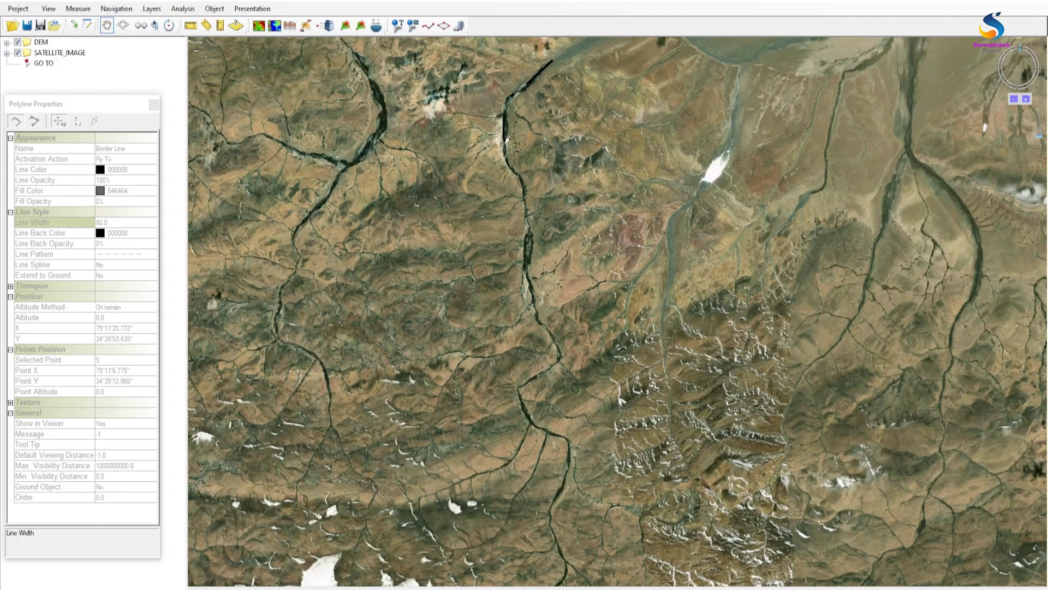
click(513, 170)
click(525, 189)
click(528, 240)
click(531, 262)
click(536, 311)
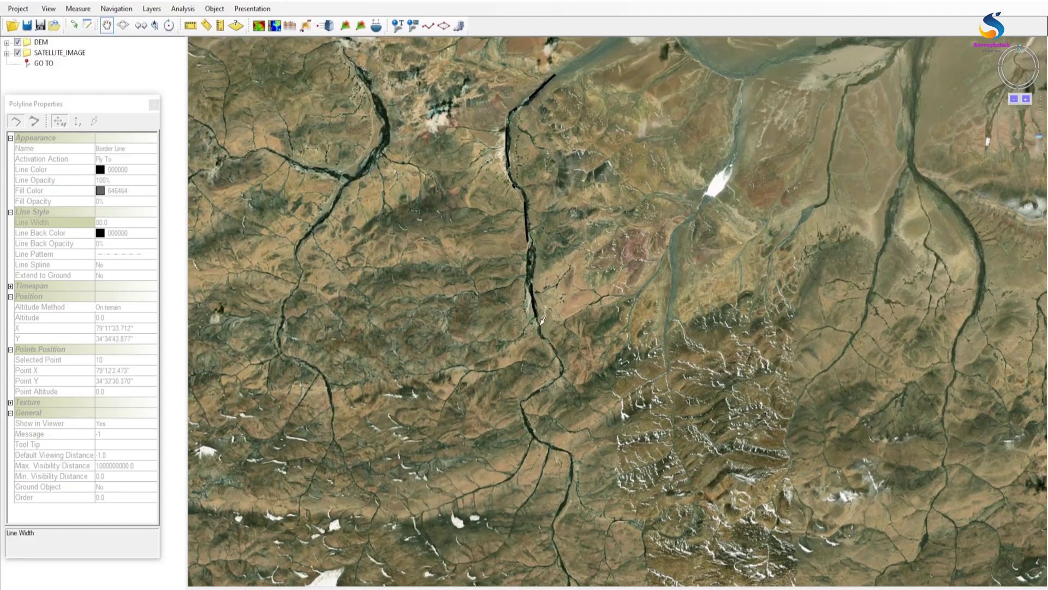
click(545, 331)
click(550, 341)
click(562, 374)
click(553, 387)
click(542, 440)
click(560, 446)
click(570, 449)
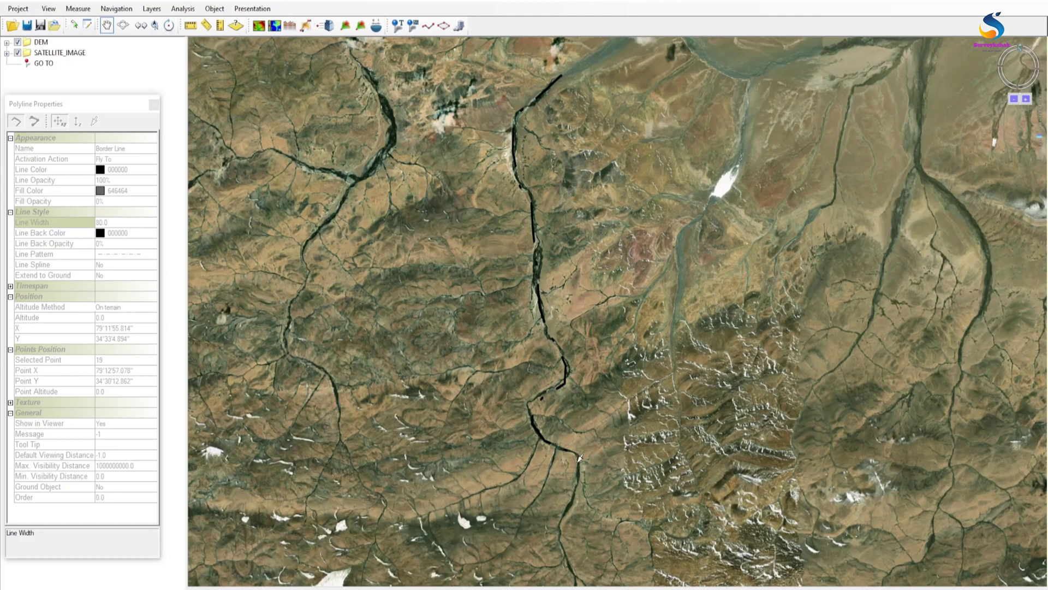
click(567, 509)
click(564, 556)
click(576, 572)
click(588, 577)
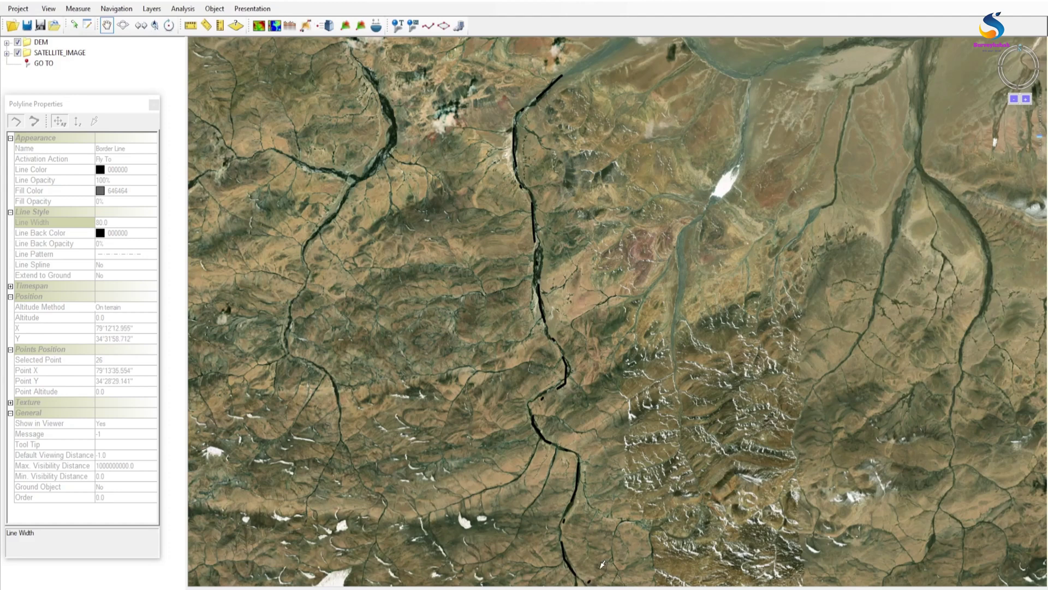
right_click(594, 555)
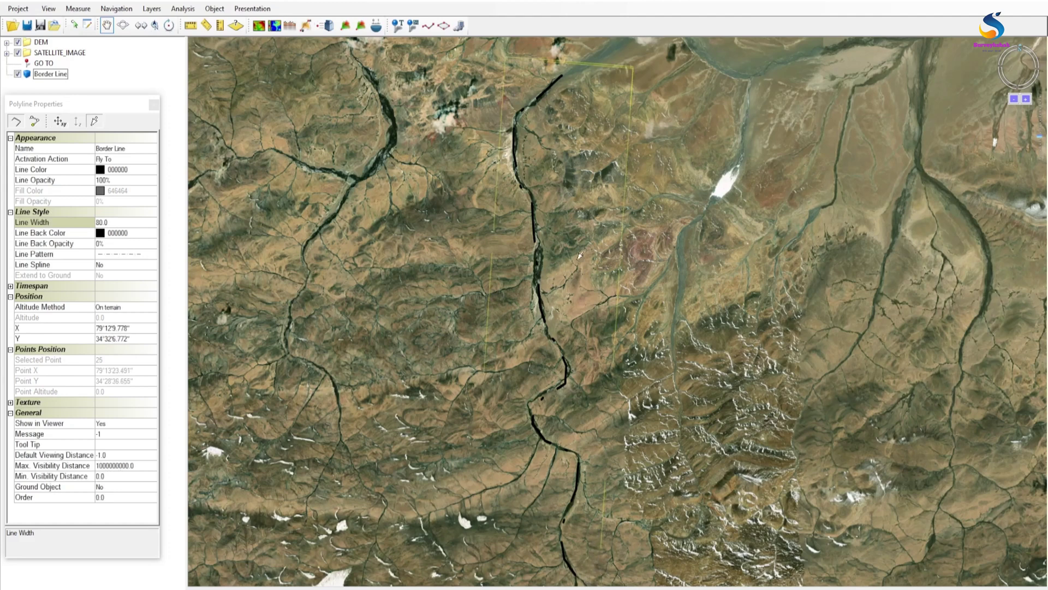
Change the Border Line's line color to bright yellow and close its properties.
click(130, 169)
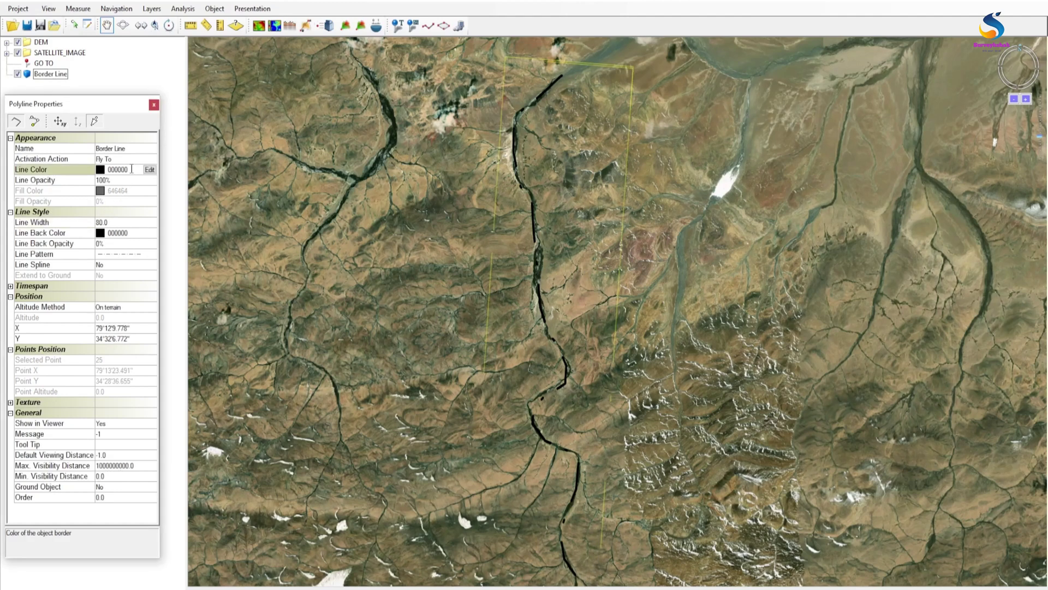
click(149, 170)
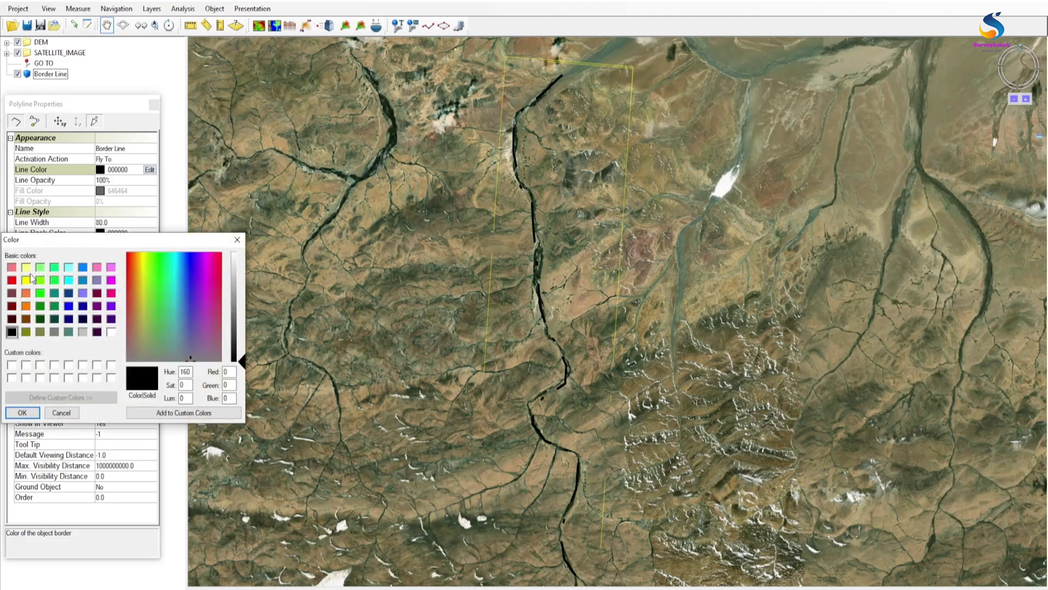
click(27, 279)
click(24, 412)
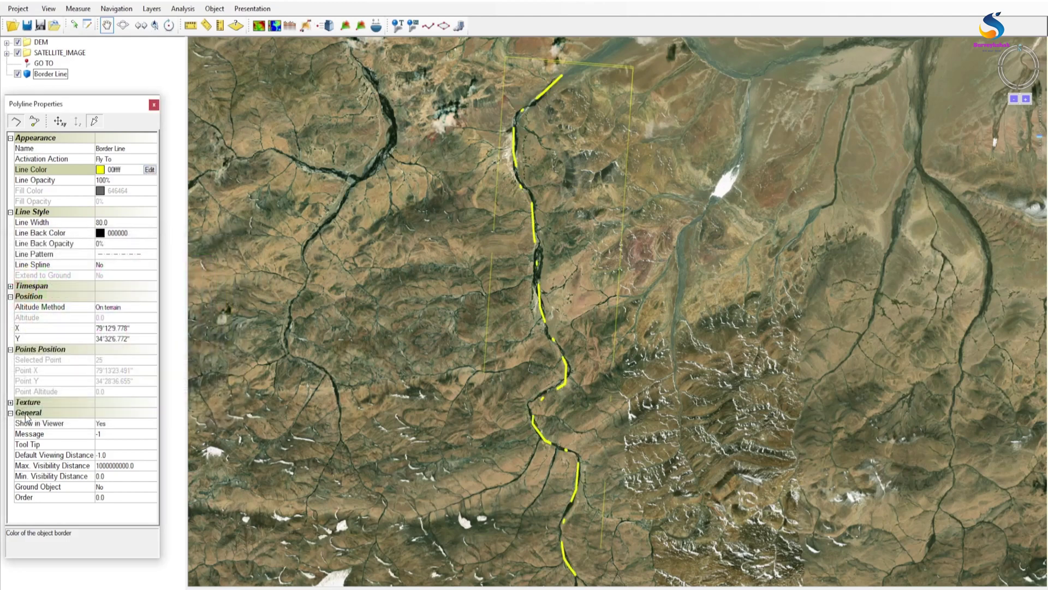
click(490, 68)
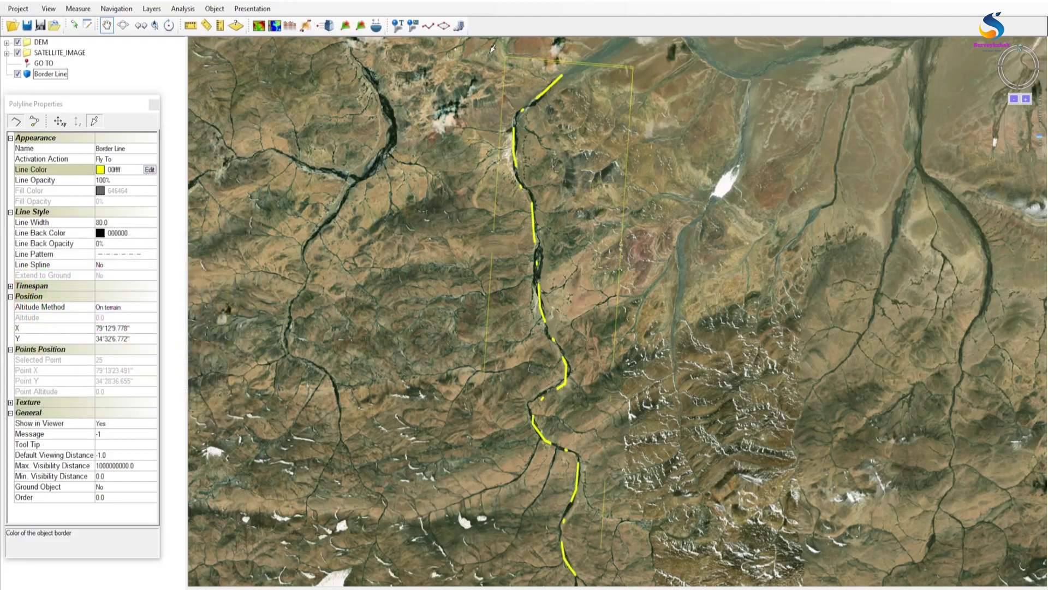
click(154, 104)
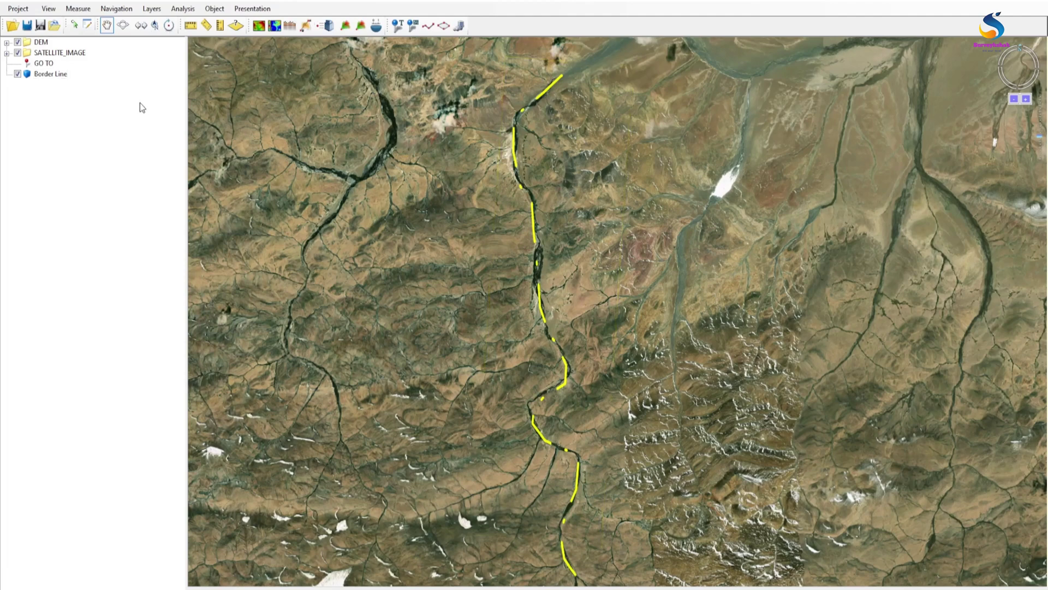
Start a new polyline and name it "Frontline own".
drag(503, 211, 548, 229)
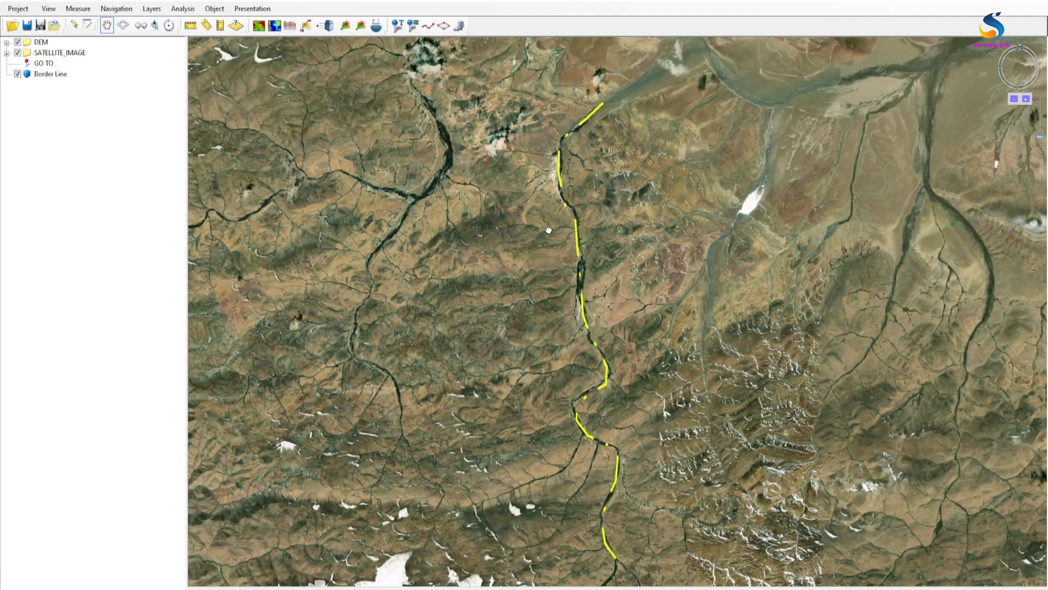
click(51, 74)
click(64, 125)
click(428, 26)
click(122, 148)
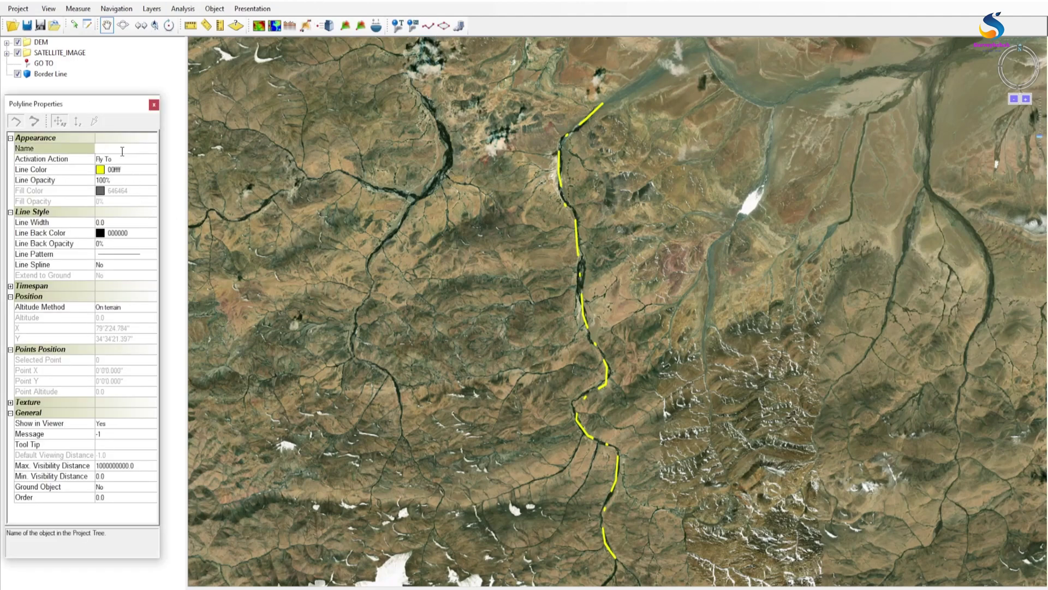
click(122, 148)
text(Frontline own)
Set the Frontline own polyline's line color to blue.
click(129, 173)
click(149, 170)
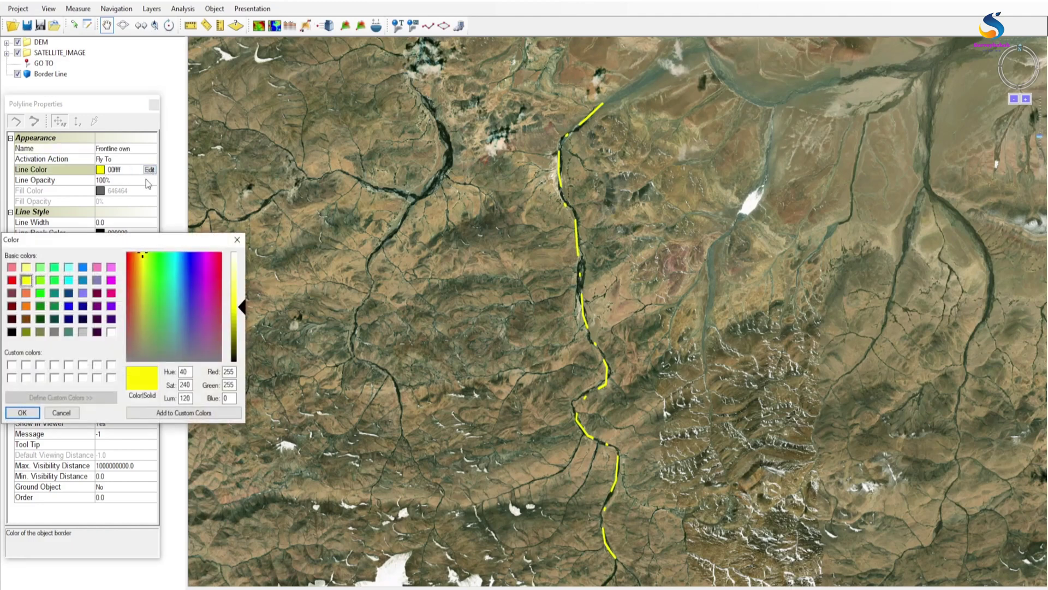
click(68, 306)
click(22, 413)
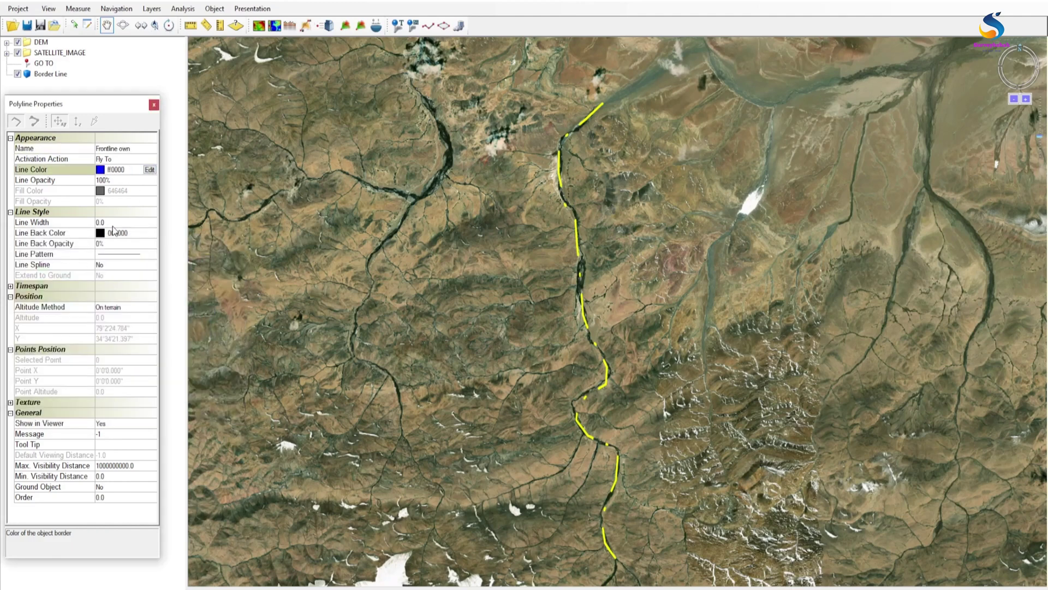
Set the Frontline own polyline's line width to 60.0 and give it a short-dash line pattern.
click(99, 222)
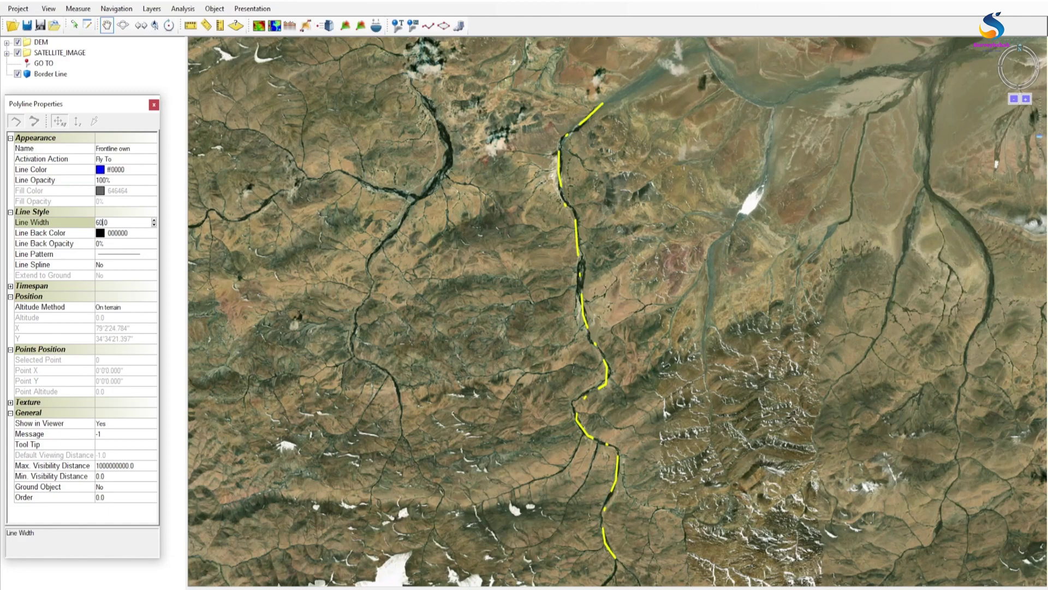
click(108, 257)
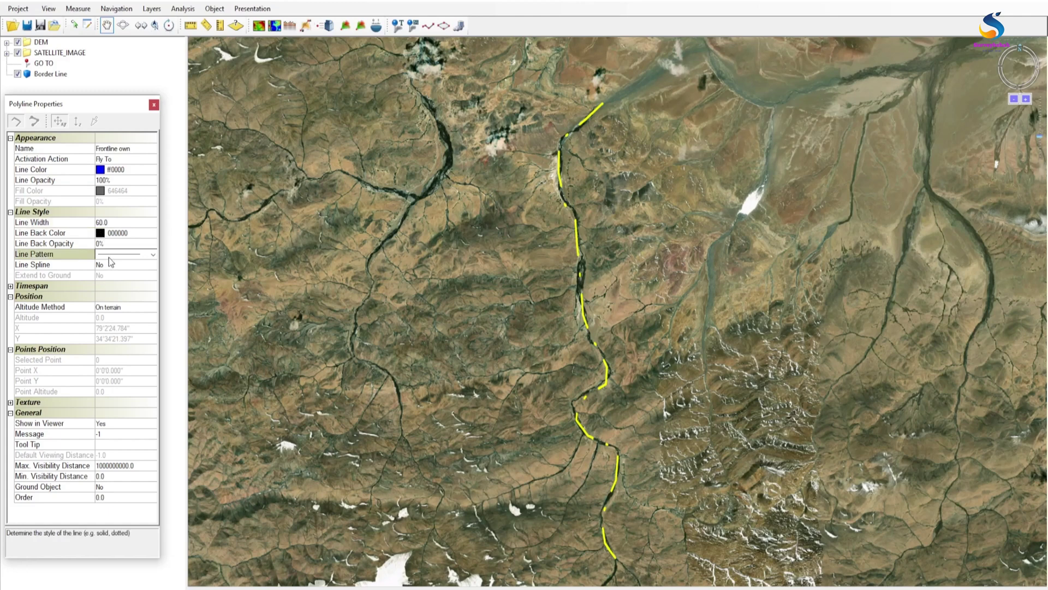
click(110, 254)
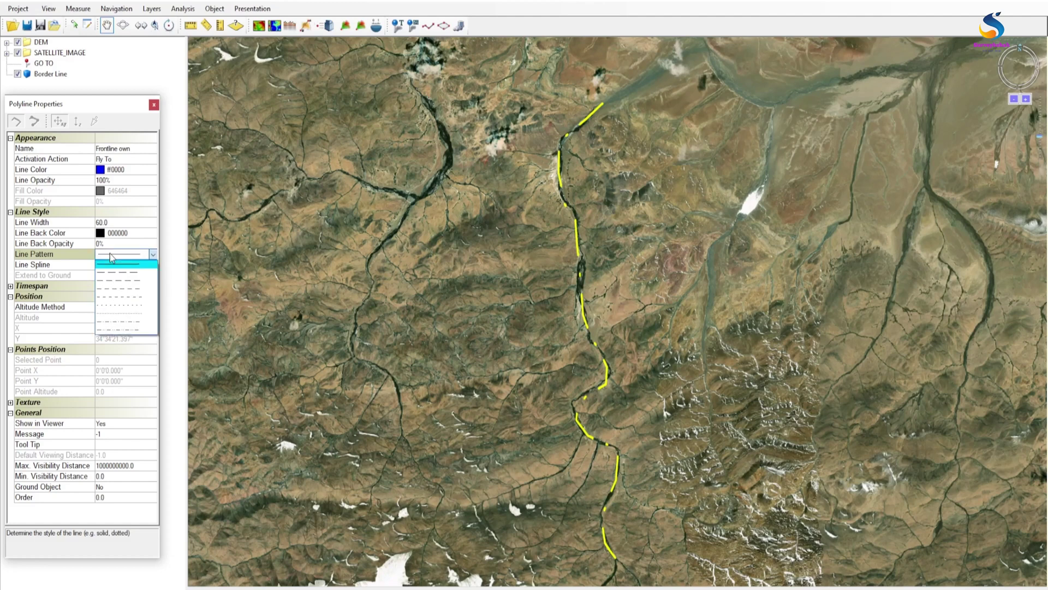
click(119, 298)
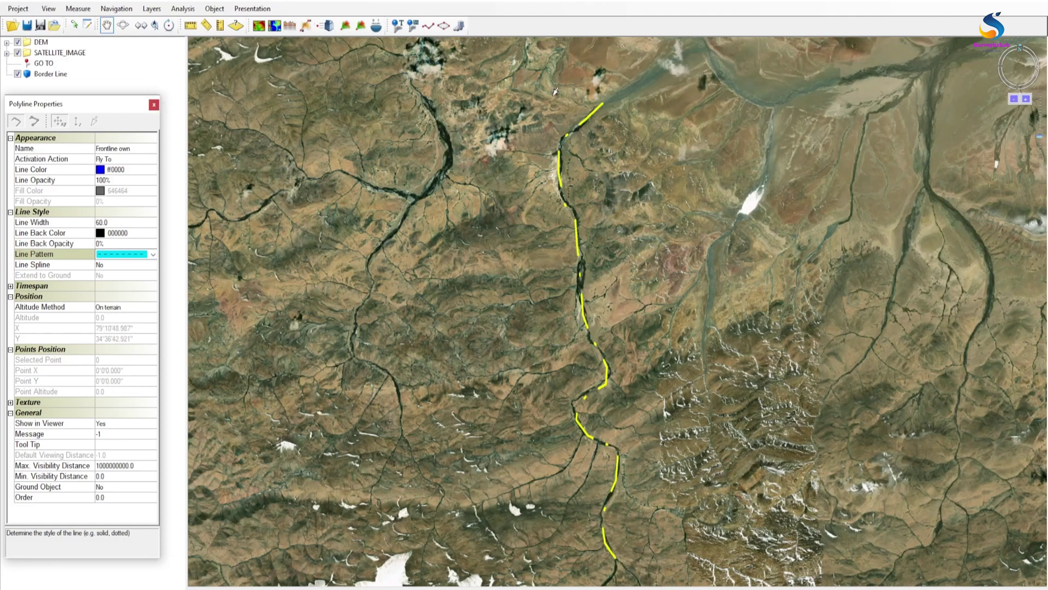
Draw the Frontline own polyline just west of the yellow border line, from its northern end to the view's south edge, and close its properties.
click(574, 95)
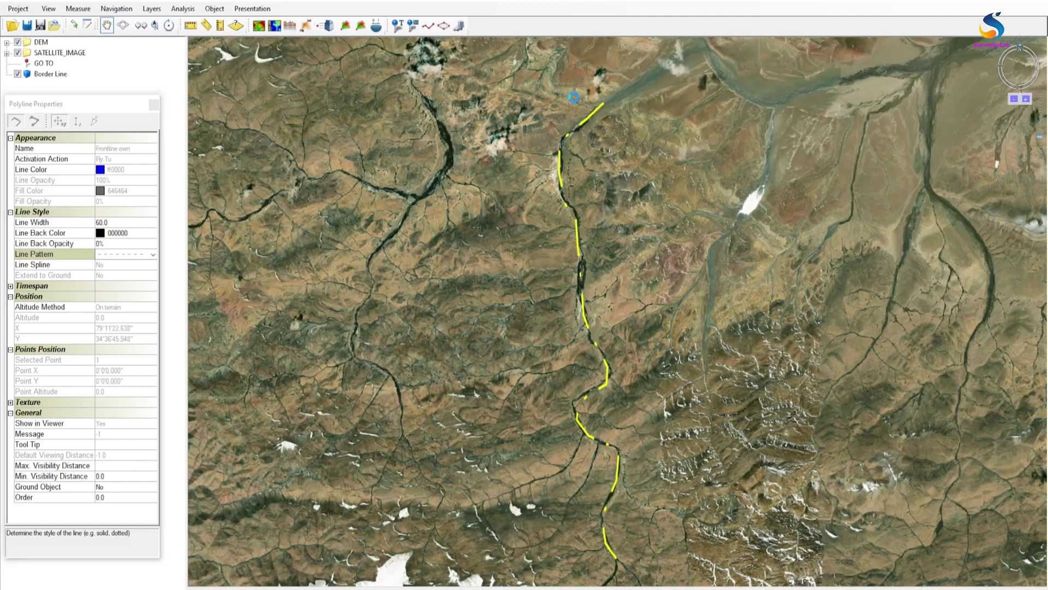
click(540, 152)
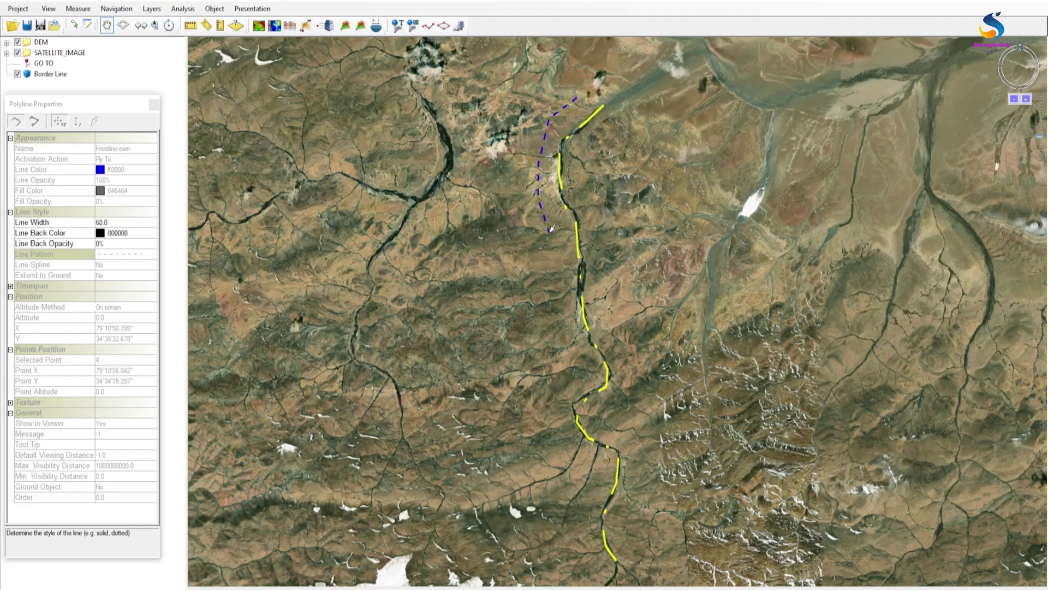
click(551, 229)
click(560, 322)
click(558, 361)
click(561, 410)
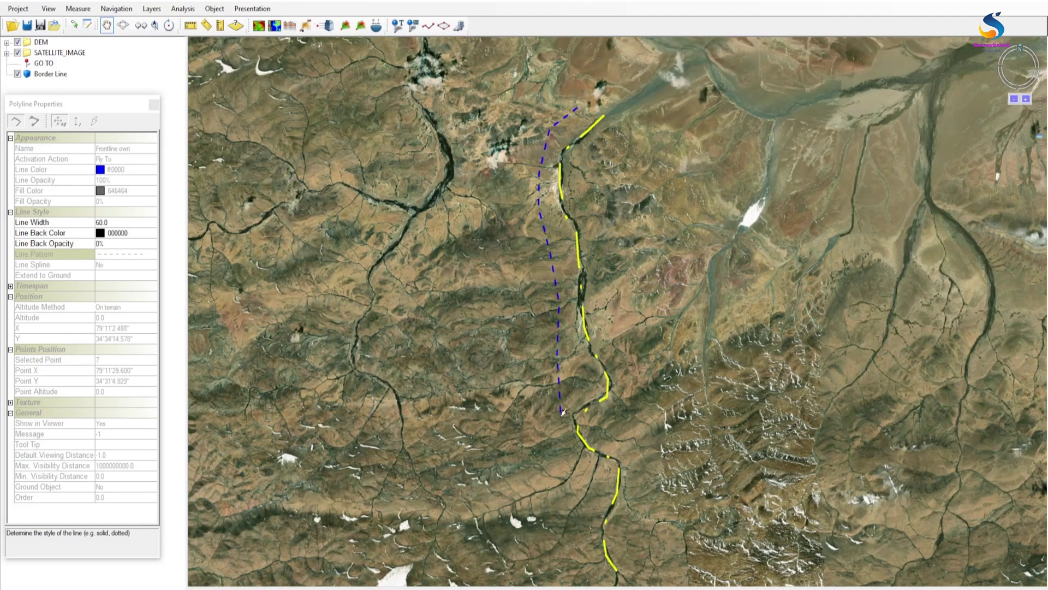
click(563, 467)
click(570, 530)
click(580, 566)
click(587, 581)
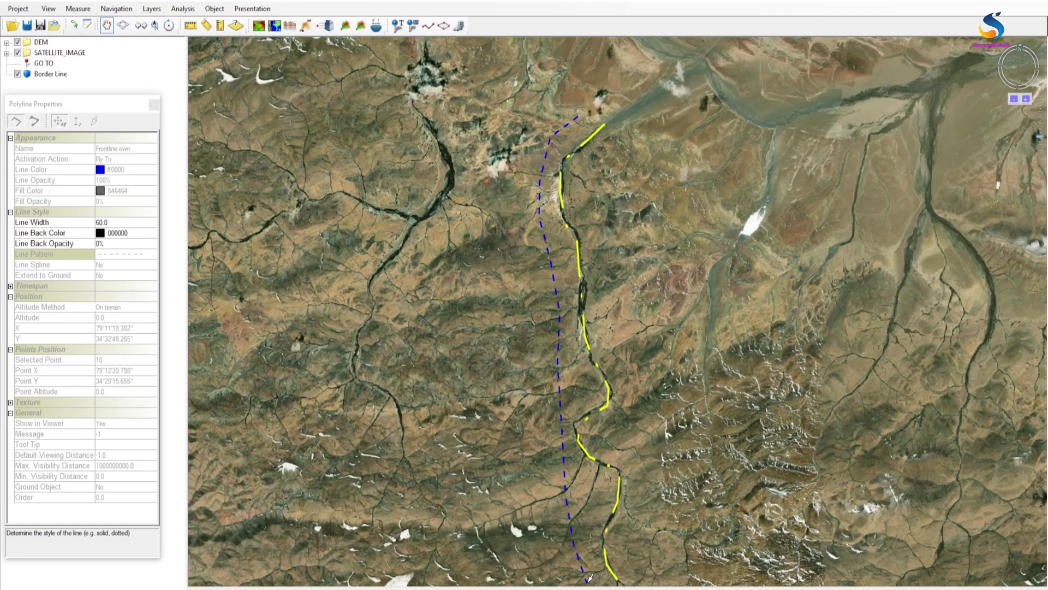
right_click(602, 570)
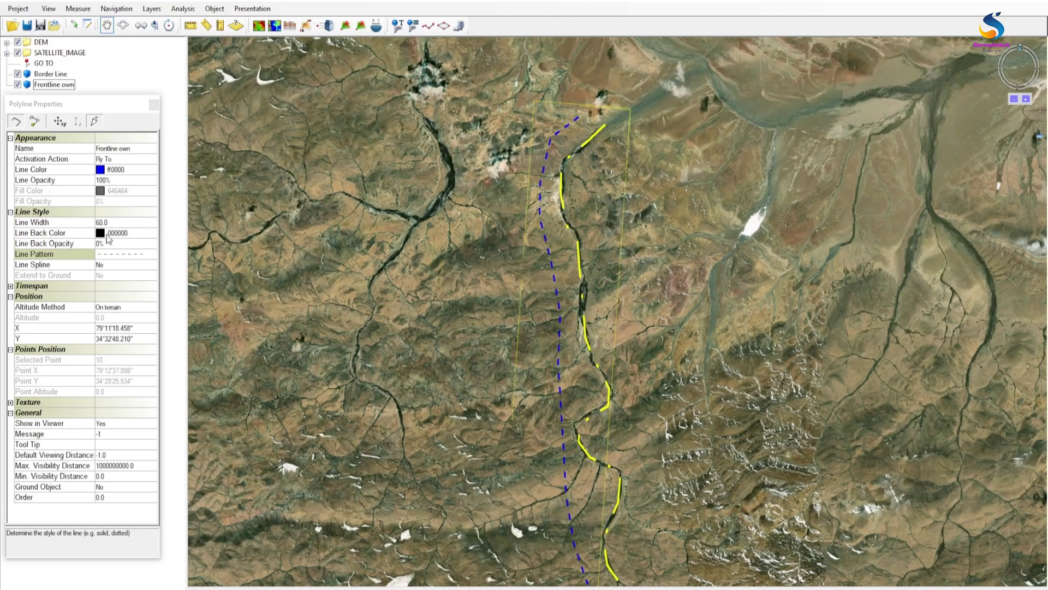
click(154, 104)
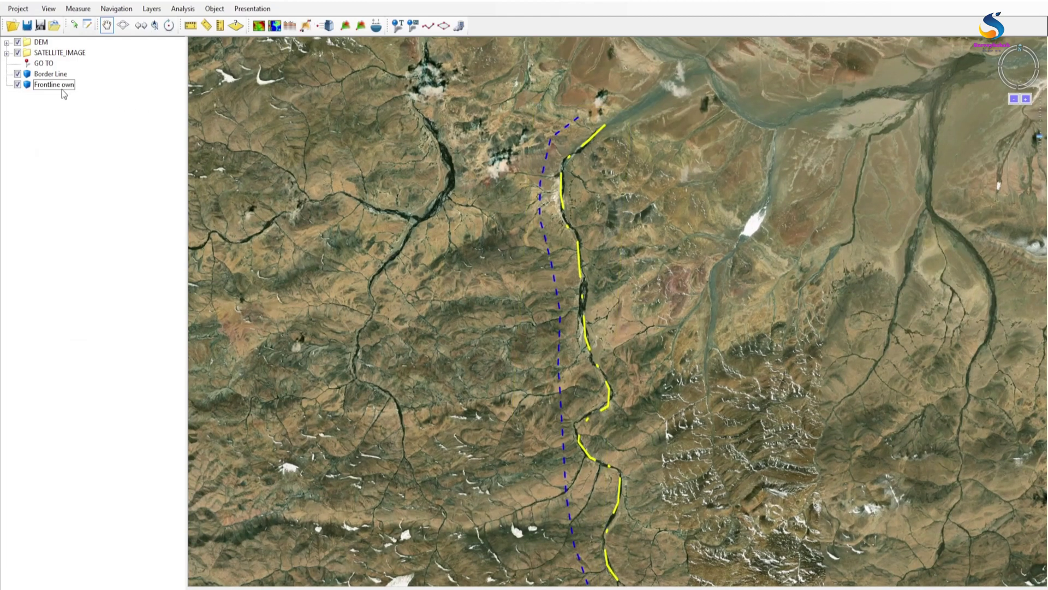
Start another polyline and name it "Frontline Enemy".
click(428, 25)
click(127, 148)
click(129, 148)
text(Frontline Enemy)
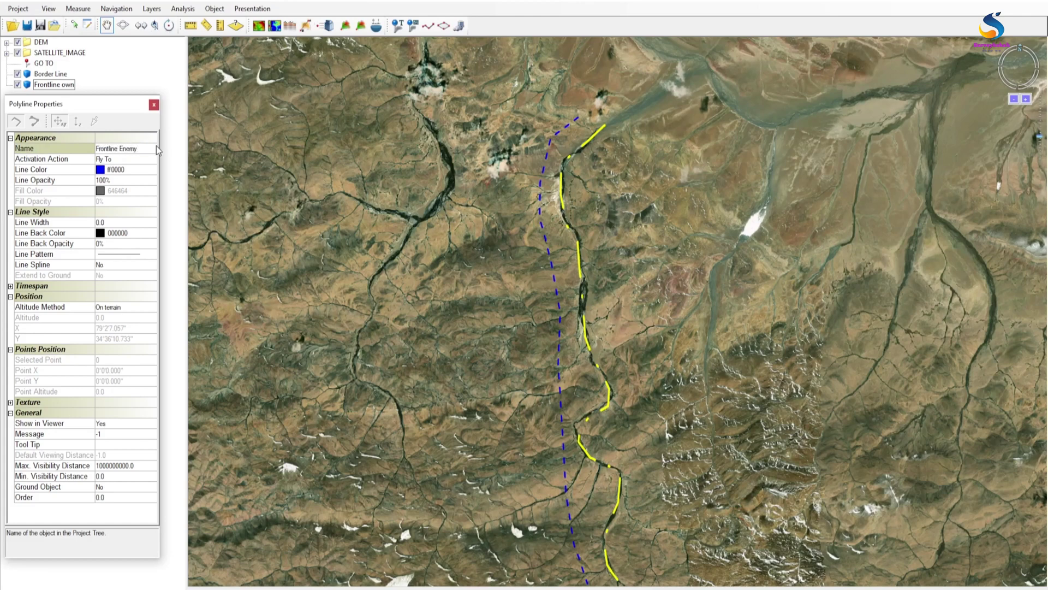
Set the Frontline Enemy polyline's line color to red and its line width to 60.0.
click(141, 170)
click(149, 169)
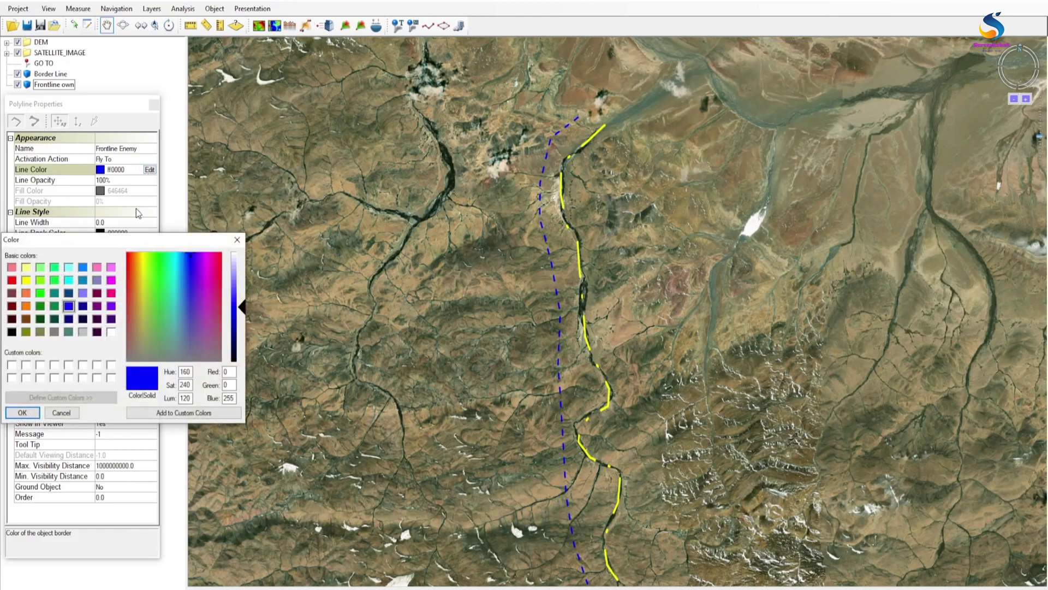
click(11, 280)
click(25, 414)
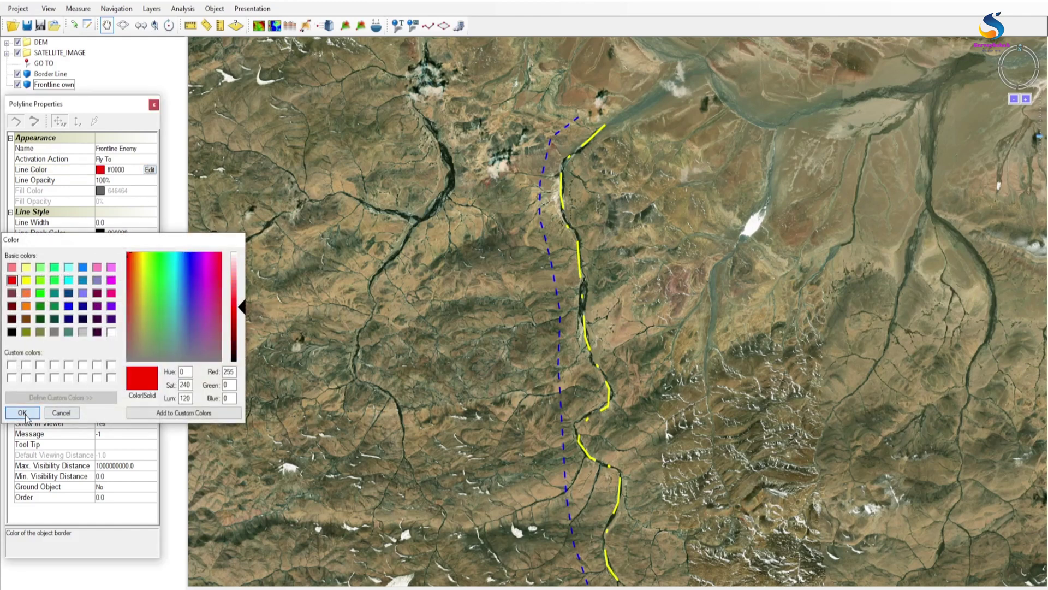
click(98, 223)
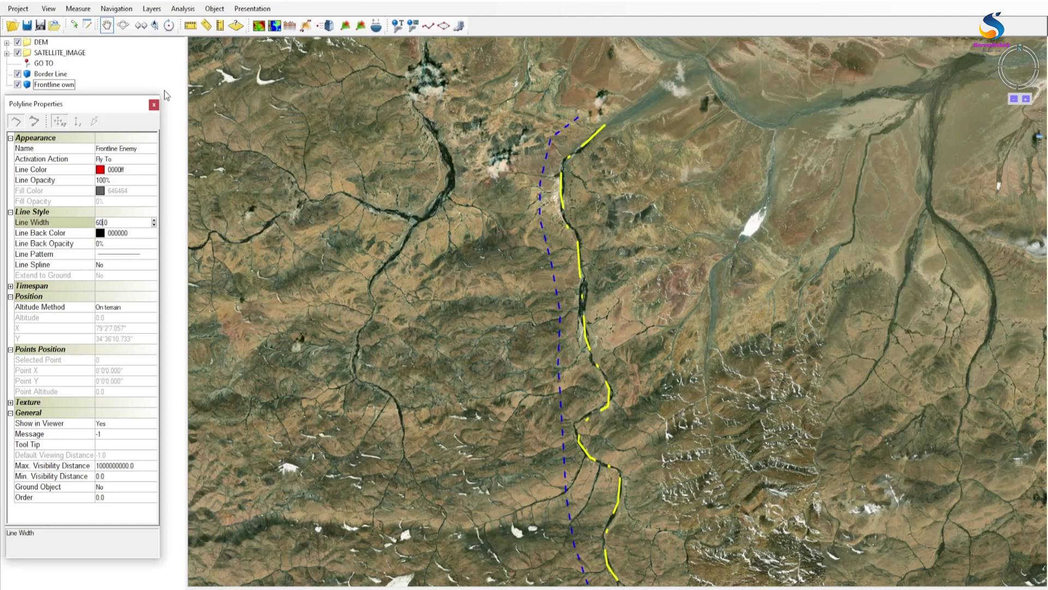
Draw the Frontline Enemy polyline east of the yellow border line from north to south, bending east at its southern end.
click(636, 122)
click(605, 163)
click(601, 202)
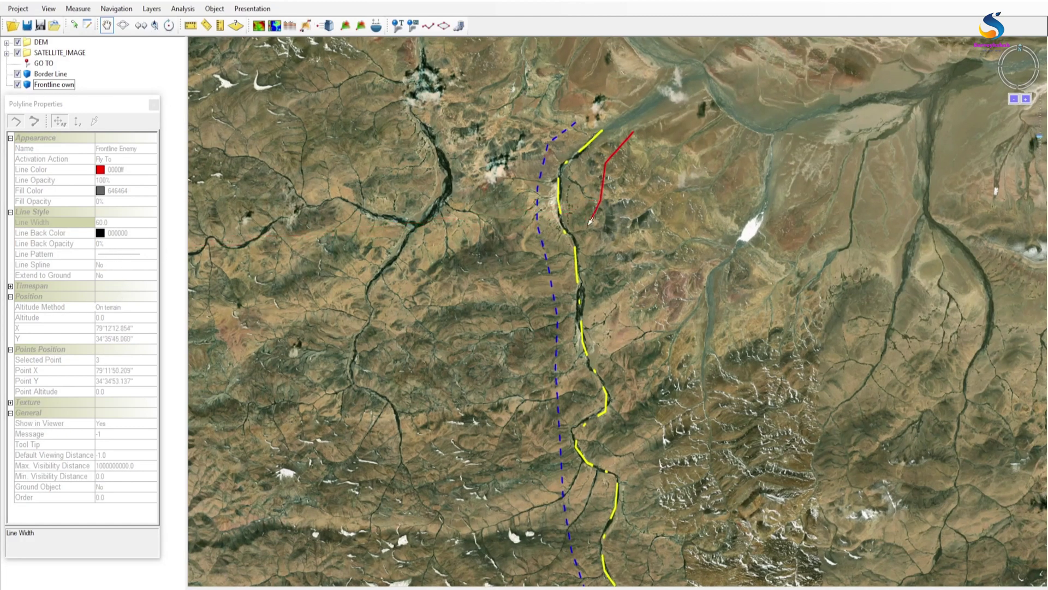
click(604, 231)
click(607, 276)
click(622, 335)
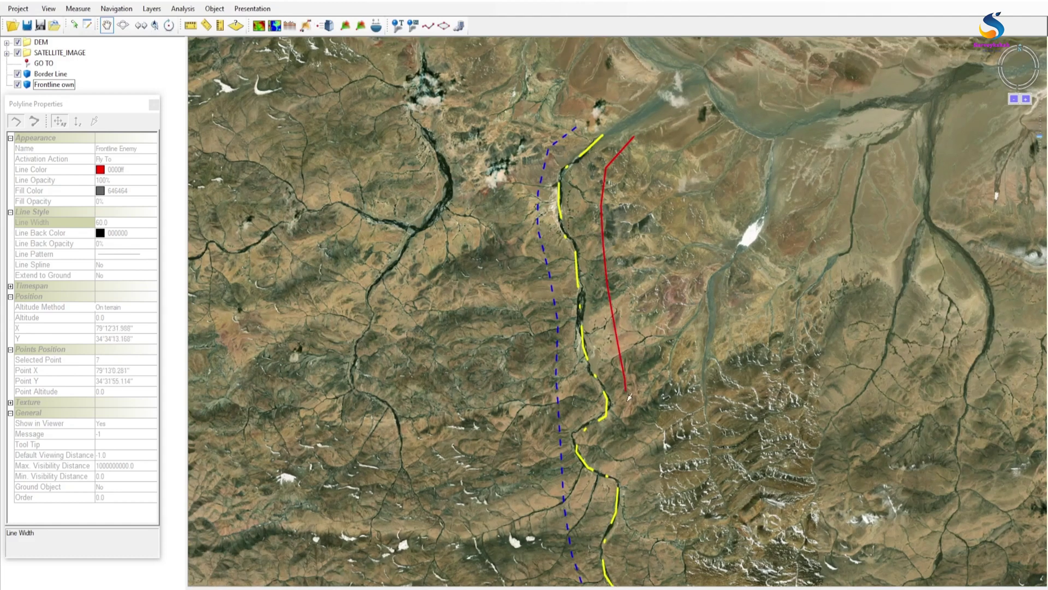
click(627, 385)
click(632, 434)
click(639, 515)
click(649, 569)
click(681, 578)
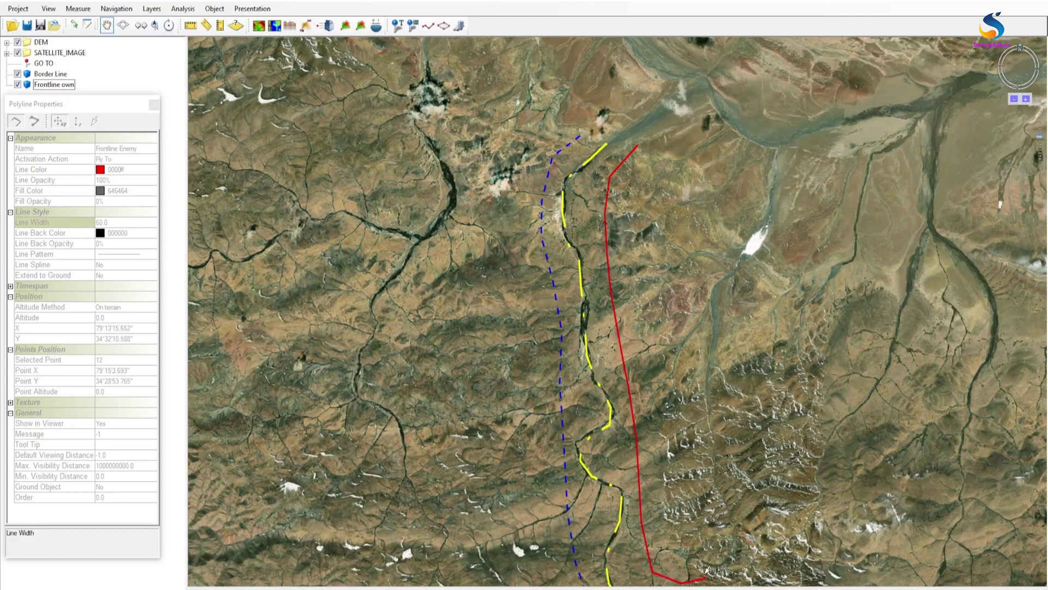
double_click(705, 577)
Apply the same short-dash line pattern to the Frontline Enemy polyline and close its properties.
click(111, 255)
click(118, 255)
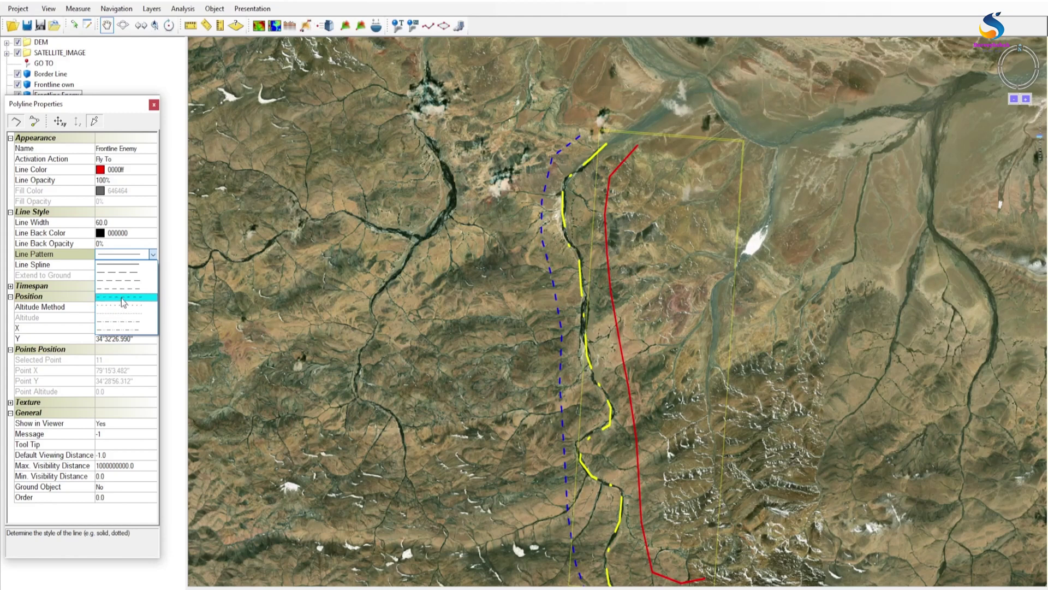
click(124, 299)
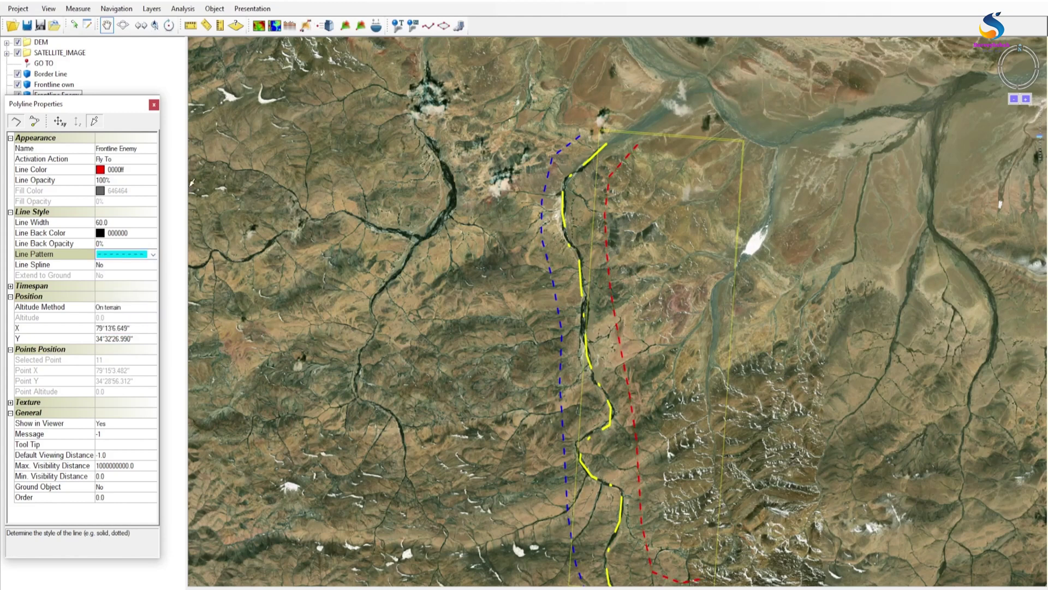
click(154, 104)
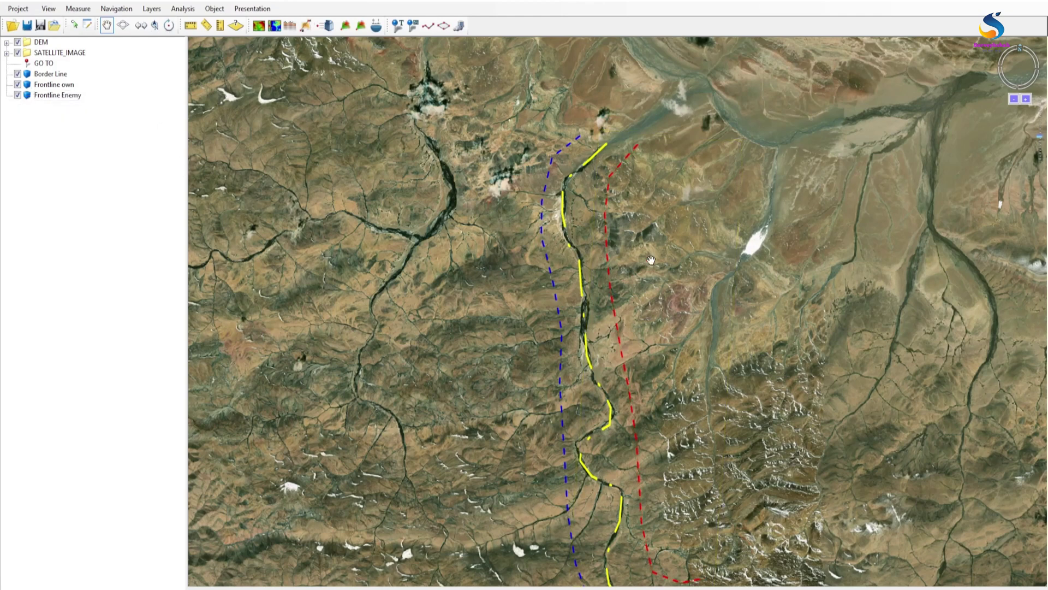
Insert an image label using Motor1.png from the Pictures folder and place it well west of the blue frontline.
drag(624, 256, 595, 164)
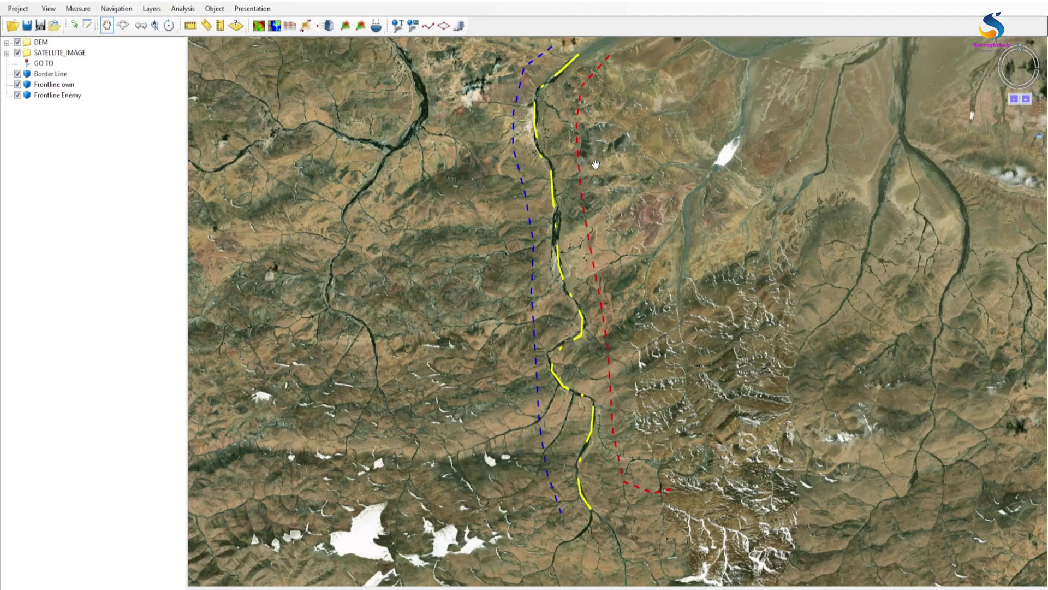
drag(555, 128, 534, 135)
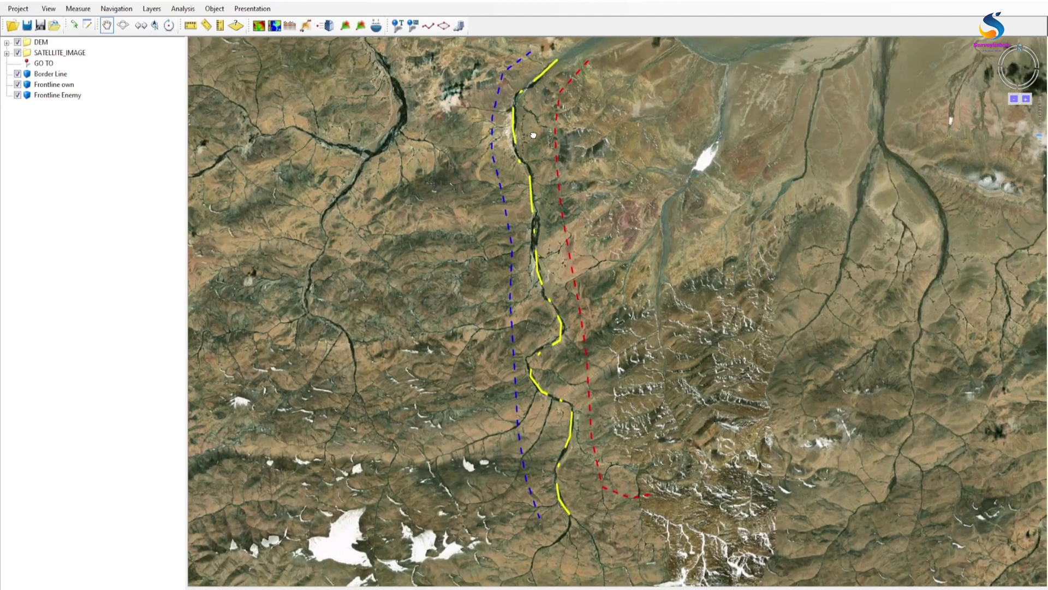
click(412, 26)
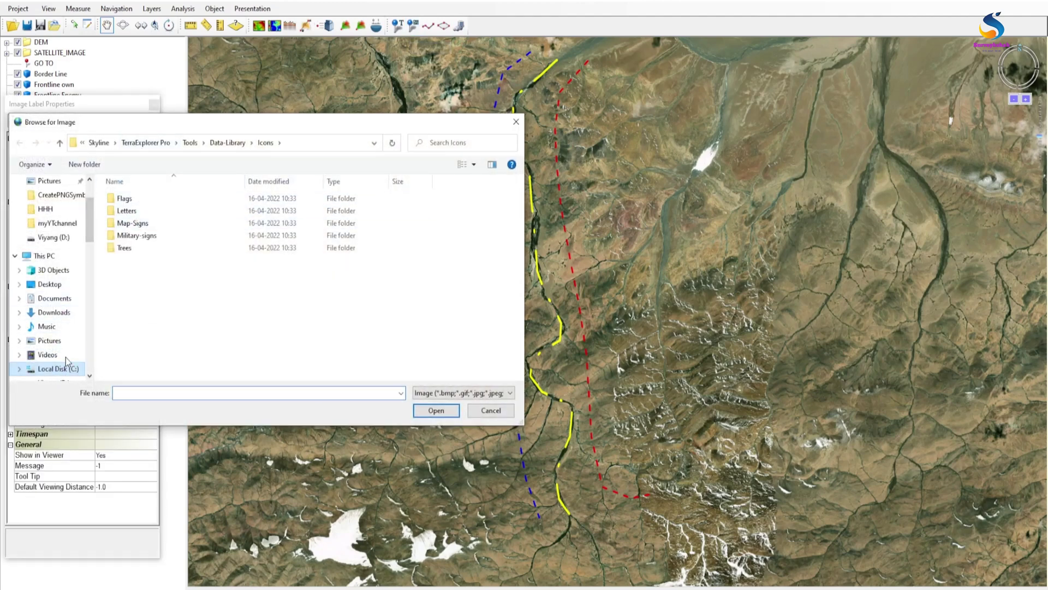
click(45, 340)
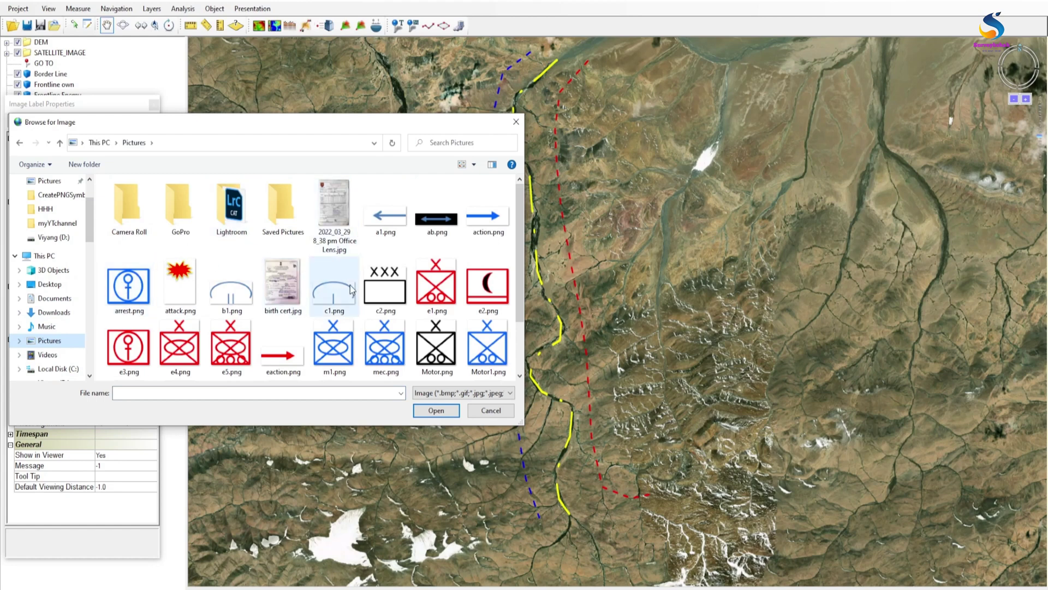
click(334, 344)
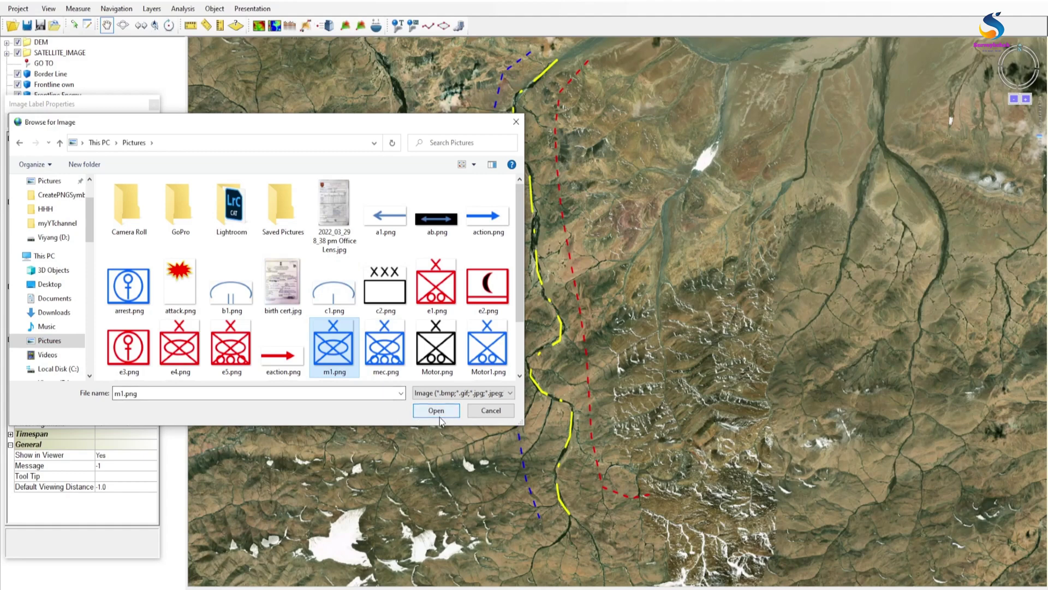
click(486, 358)
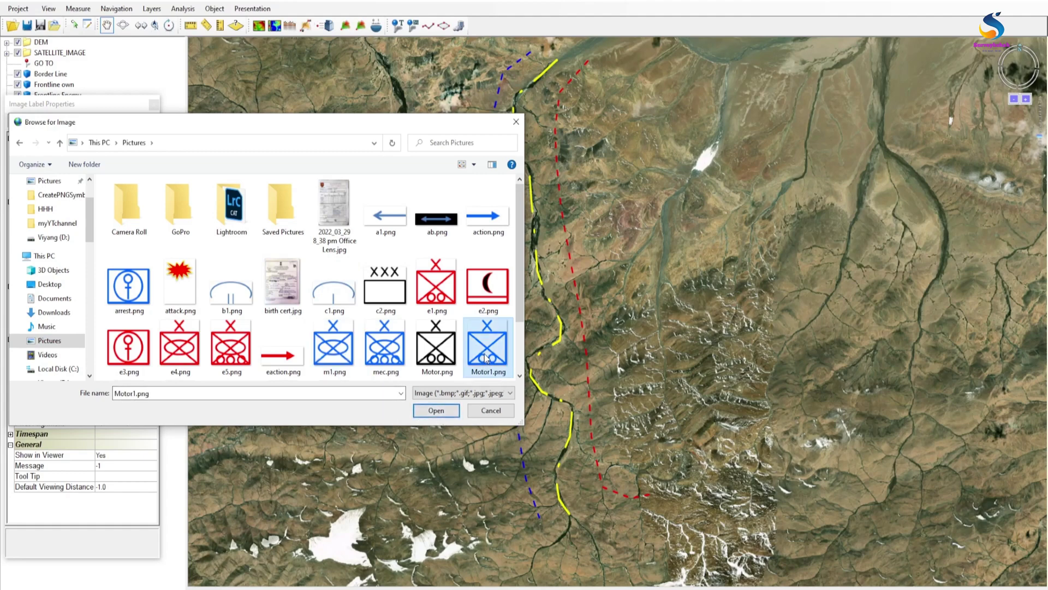
click(436, 410)
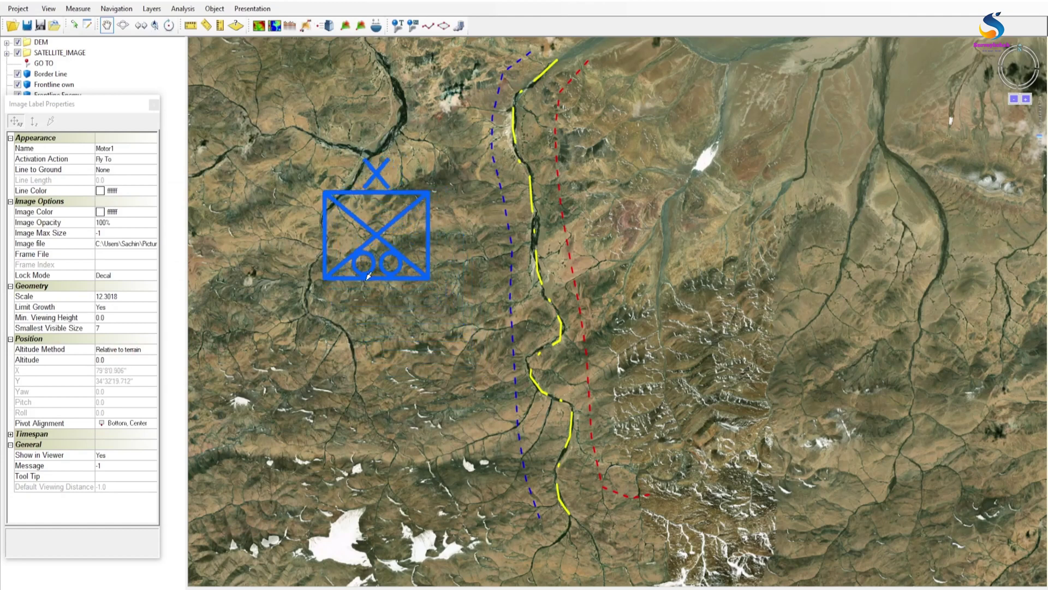
click(264, 272)
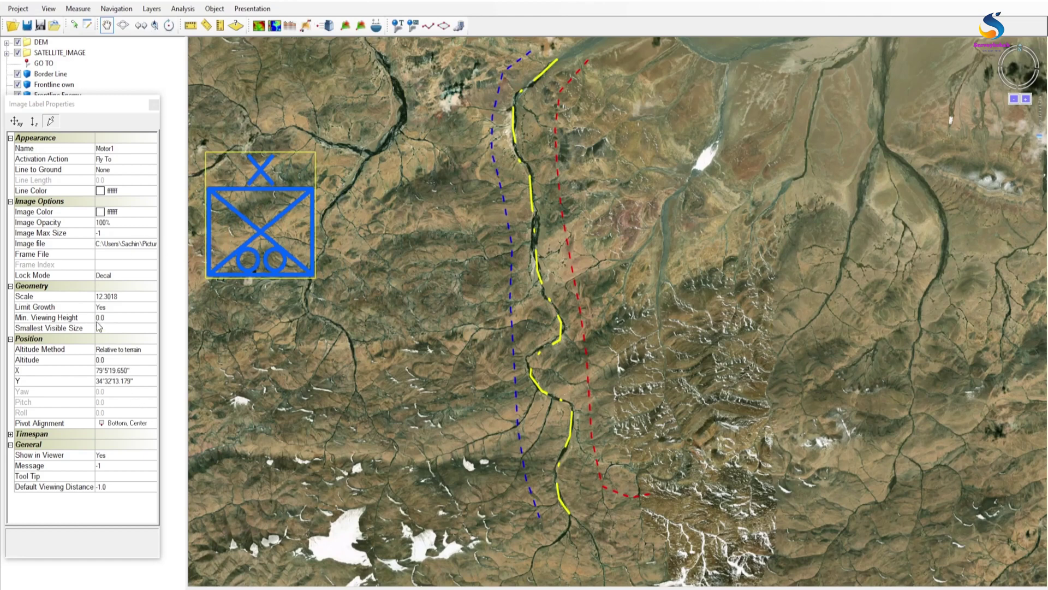
Set the Motor1 image label's lock mode to Axis and its Limit Growth option to No.
click(117, 276)
click(117, 276)
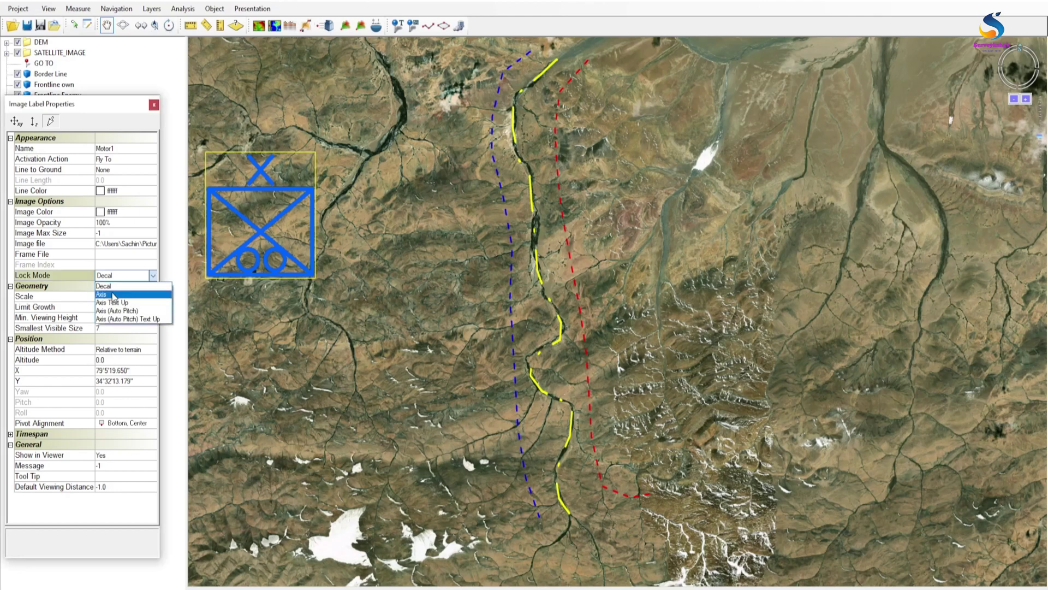
click(113, 295)
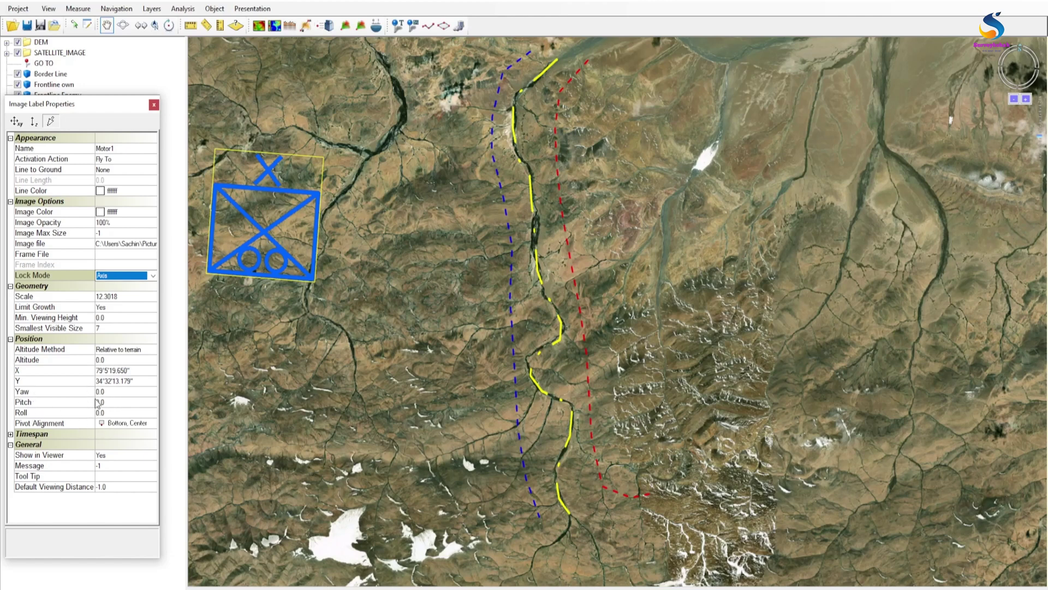
click(122, 307)
click(121, 306)
click(111, 326)
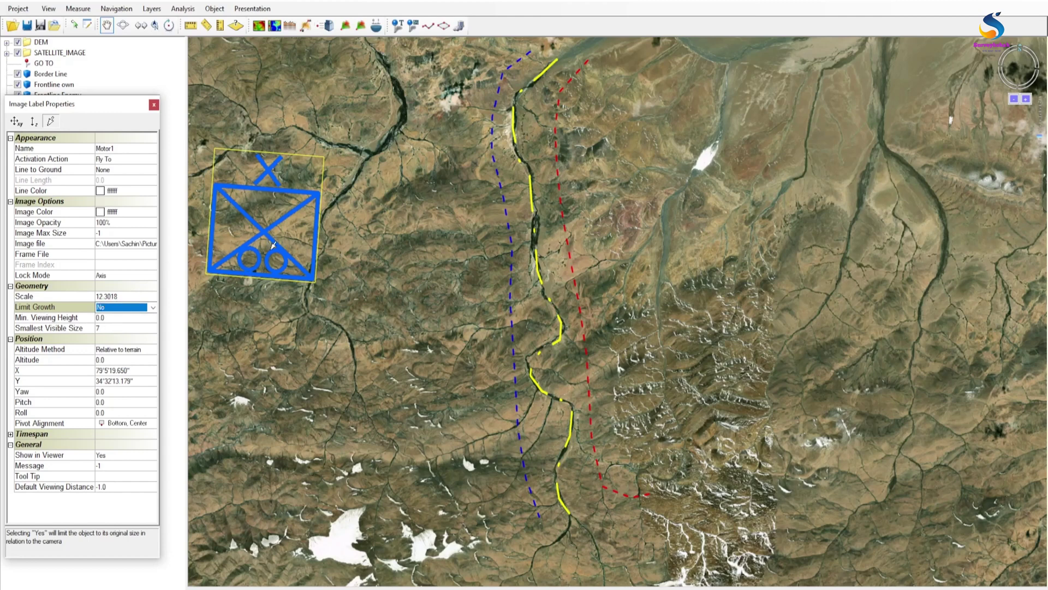
Rotate the Motor1 image label by setting its yaw to 82 degrees.
click(77, 330)
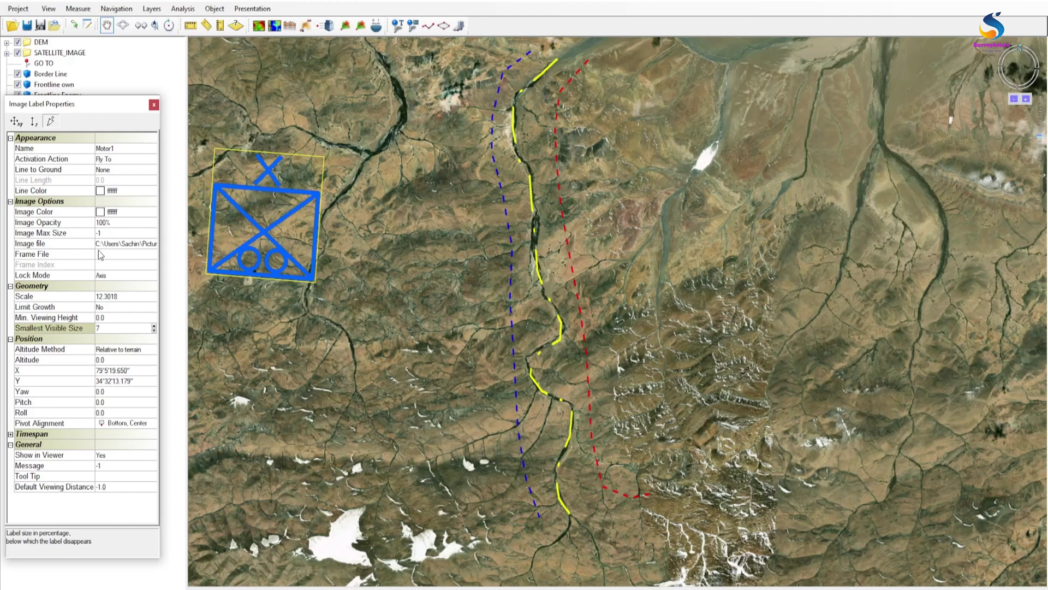
click(102, 234)
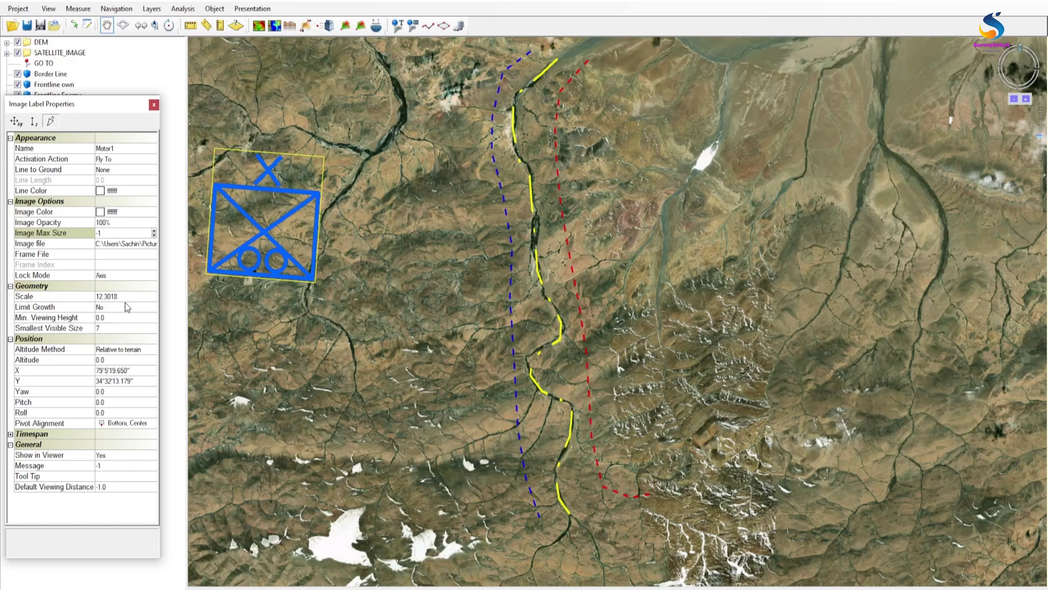
click(104, 392)
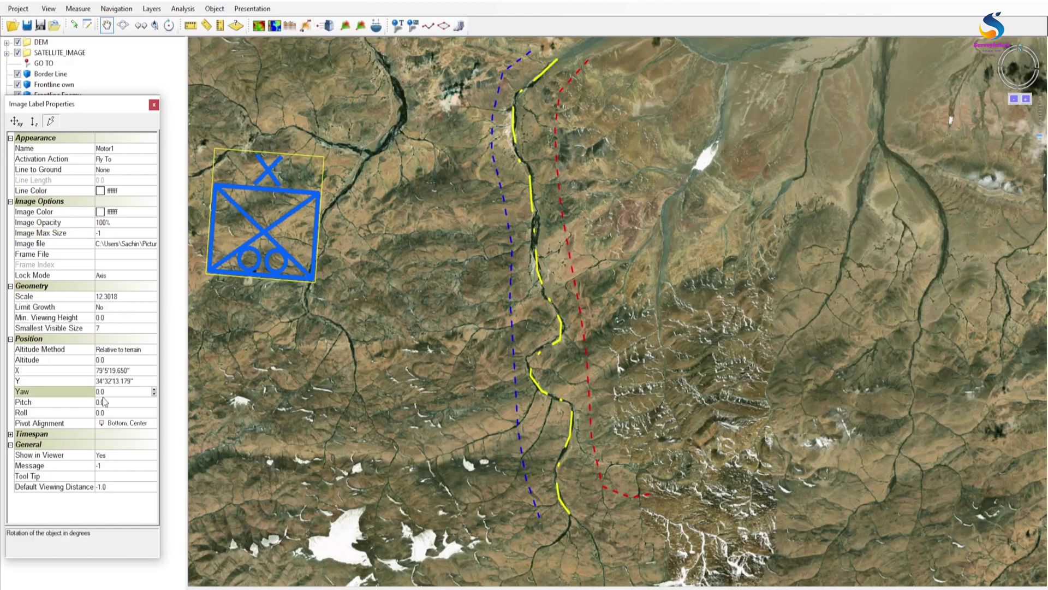
drag(154, 389, 154, 391)
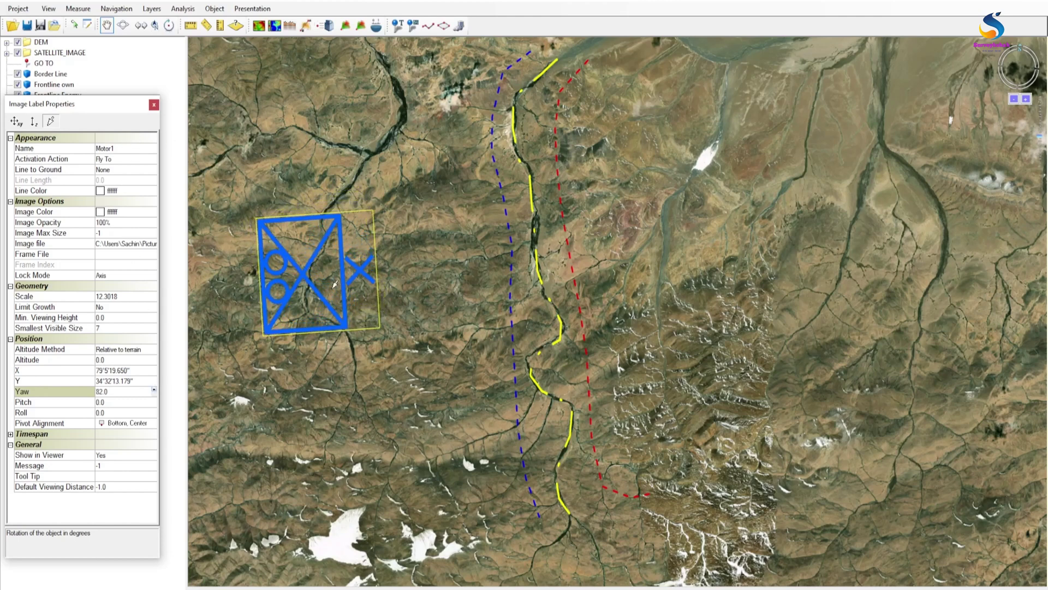
Try a pitch of -1 and a roll of 176 degrees on the Motor1 image label.
click(124, 404)
drag(154, 403, 154, 405)
click(127, 413)
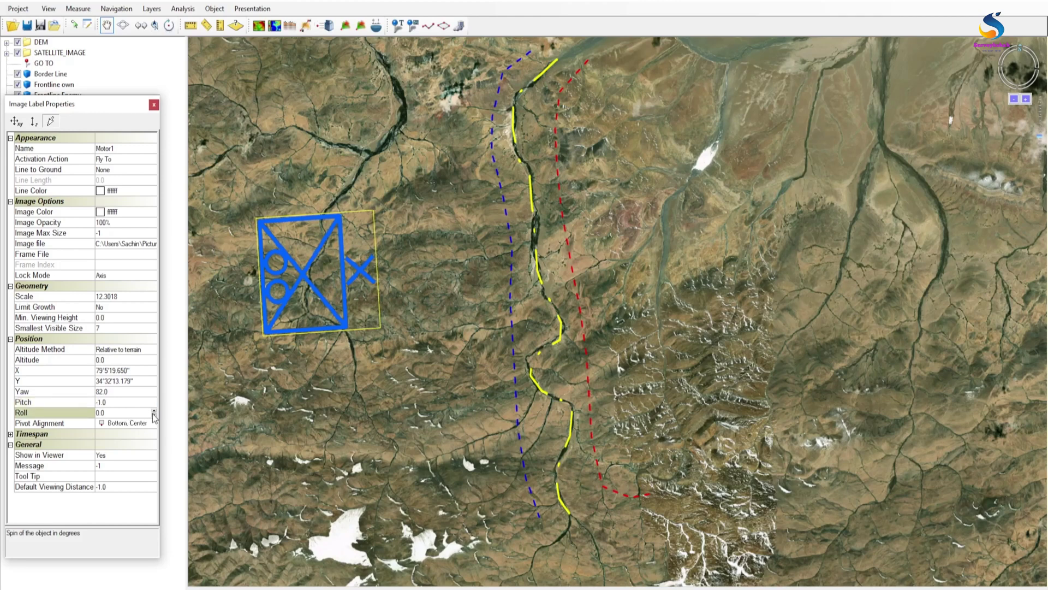
drag(155, 415, 154, 415)
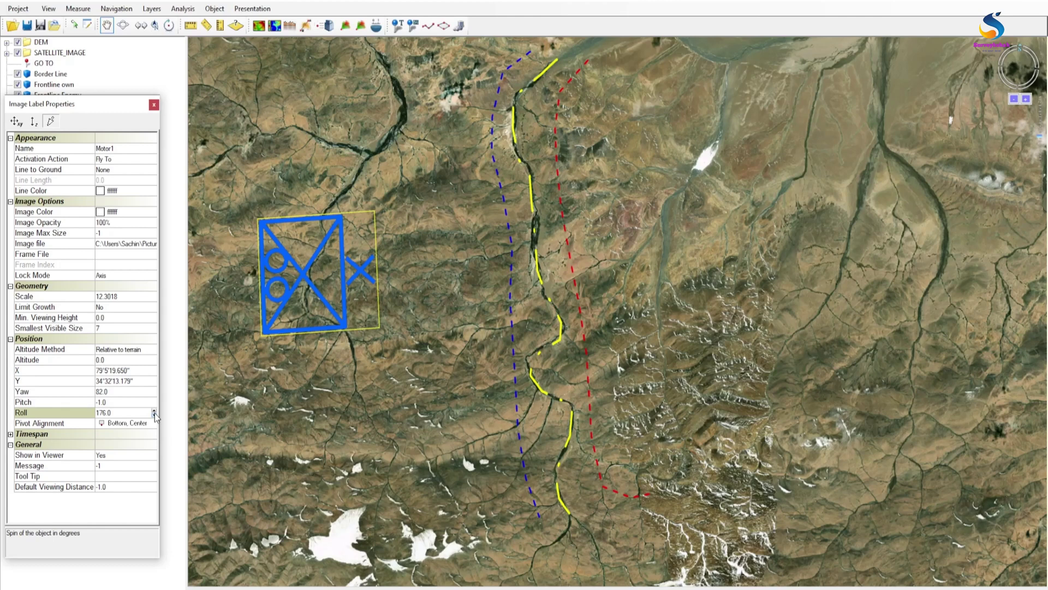
Reset the Motor1 image label's roll and pitch to 0.
drag(130, 413, 87, 413)
text(0)
click(110, 402)
drag(111, 402, 84, 403)
text(0)
key(Return)
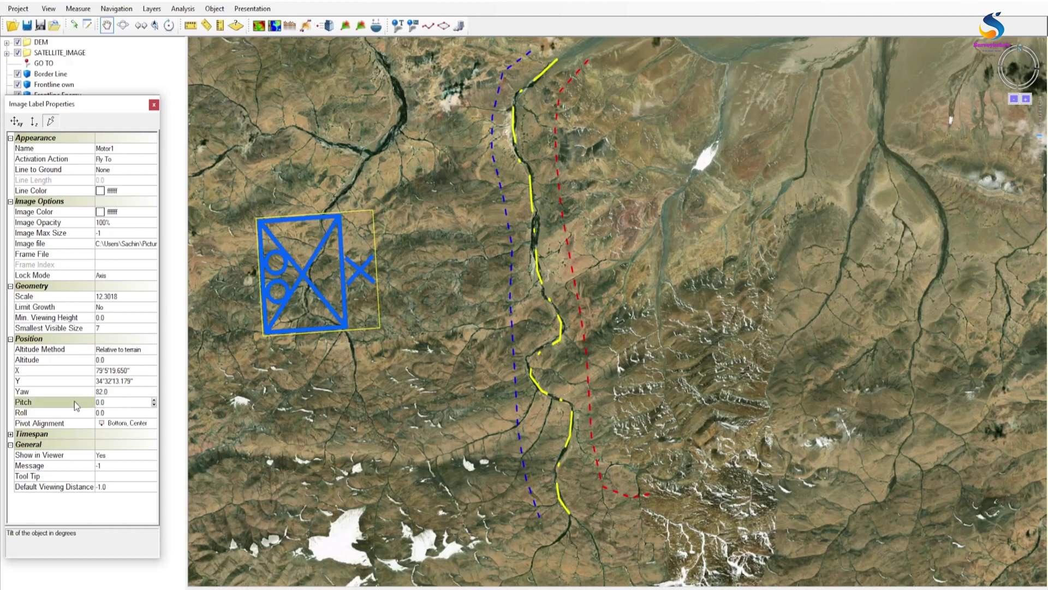
click(75, 391)
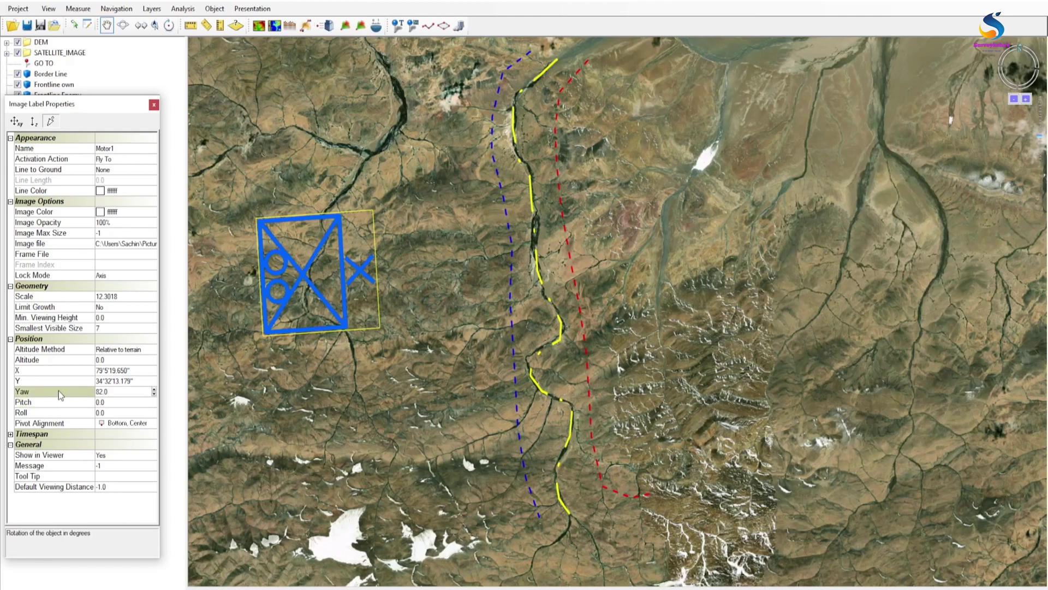
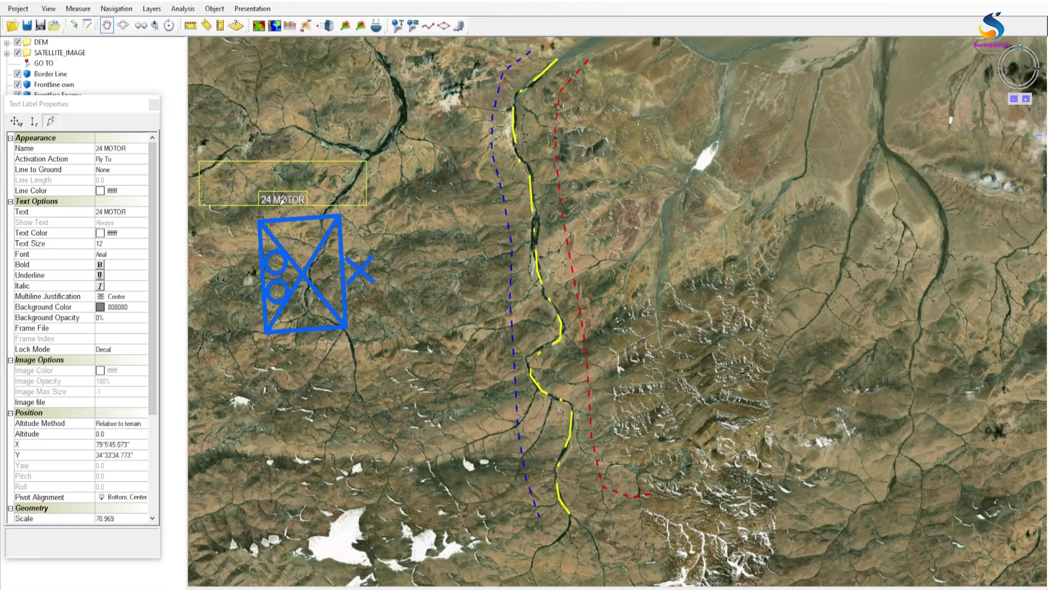
Set the 24 MOTOR text label's lock mode to Axis and its yaw to 351 degrees.
click(112, 353)
click(111, 354)
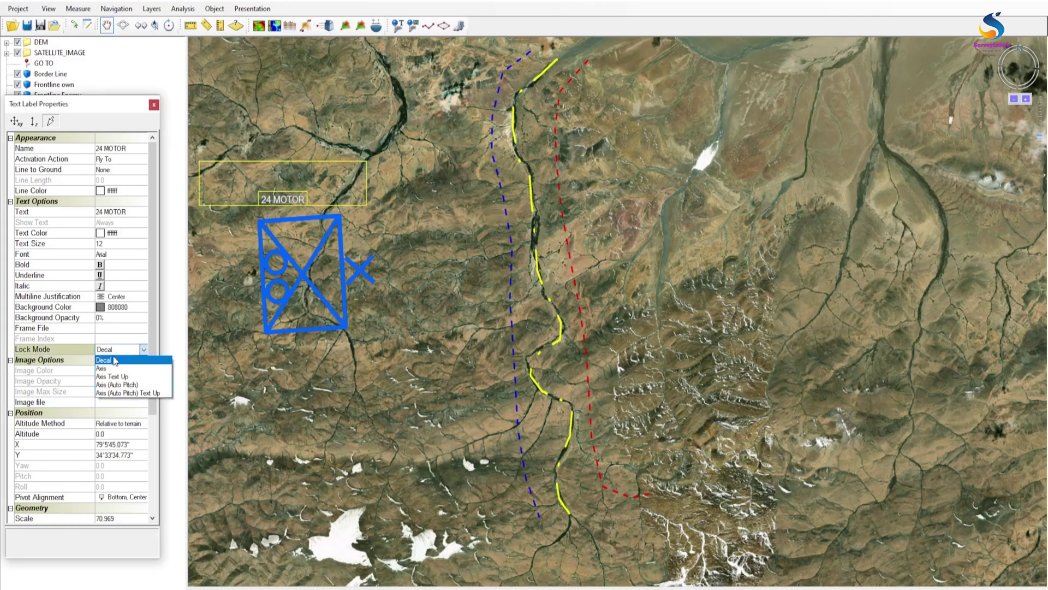
click(112, 373)
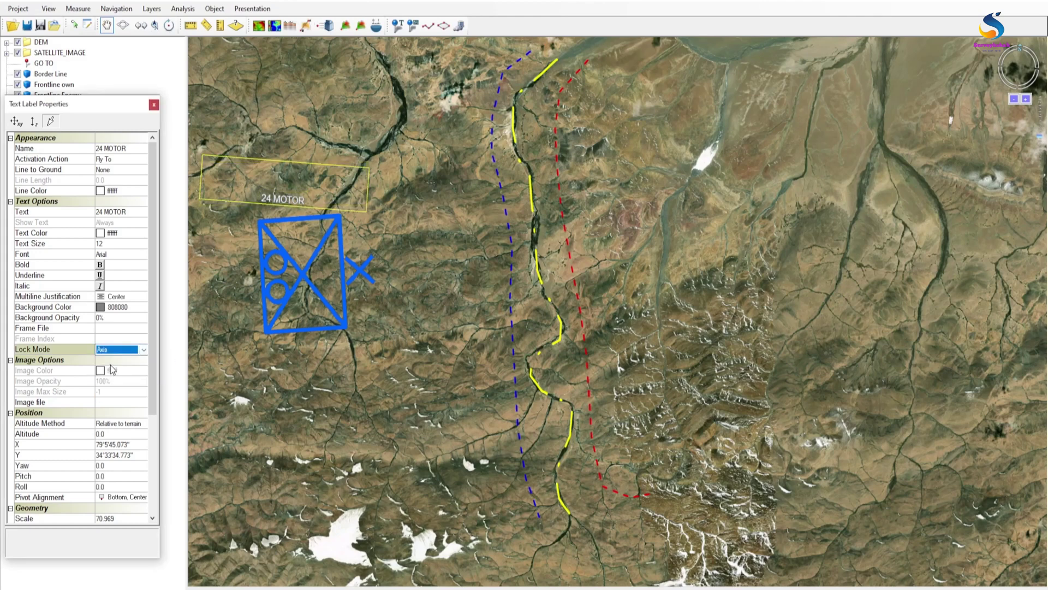
click(120, 467)
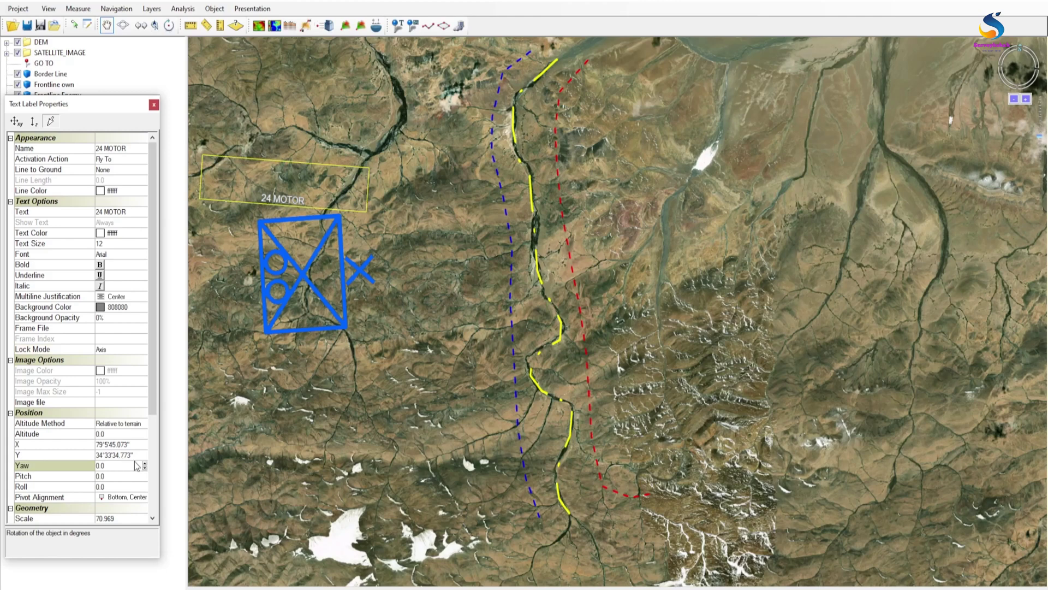
click(146, 463)
click(146, 463)
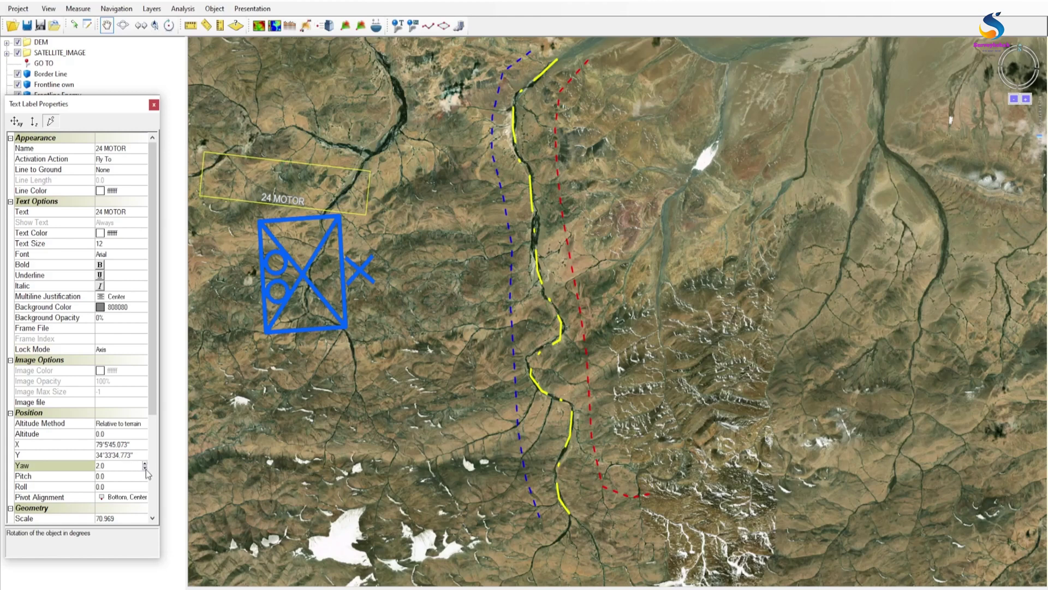
click(145, 469)
click(145, 469)
click(145, 468)
click(146, 468)
click(145, 469)
click(145, 468)
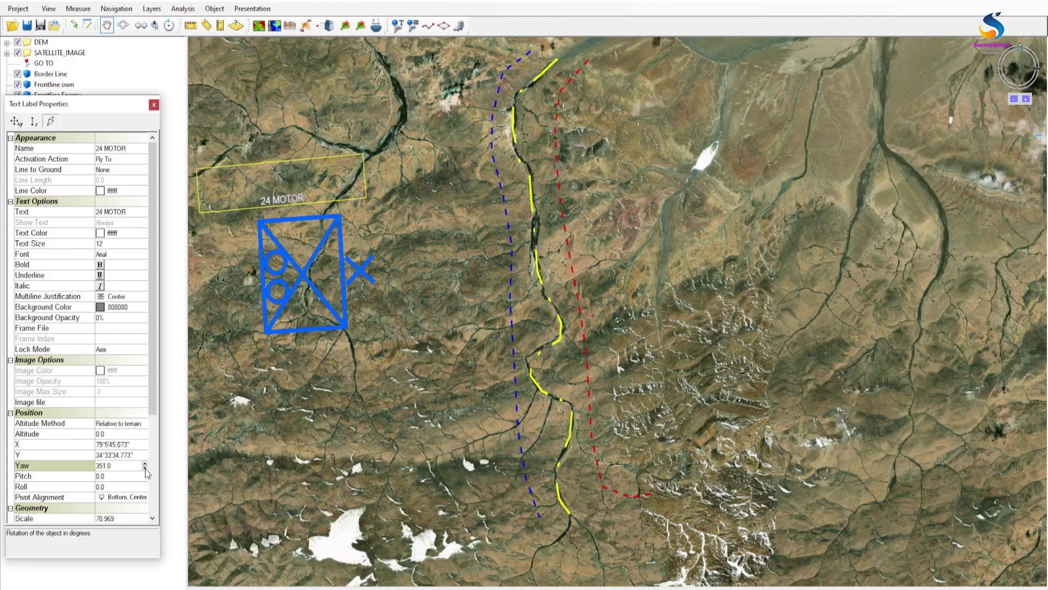
Try a bright blue text color on the 24 MOTOR label.
click(119, 188)
click(123, 234)
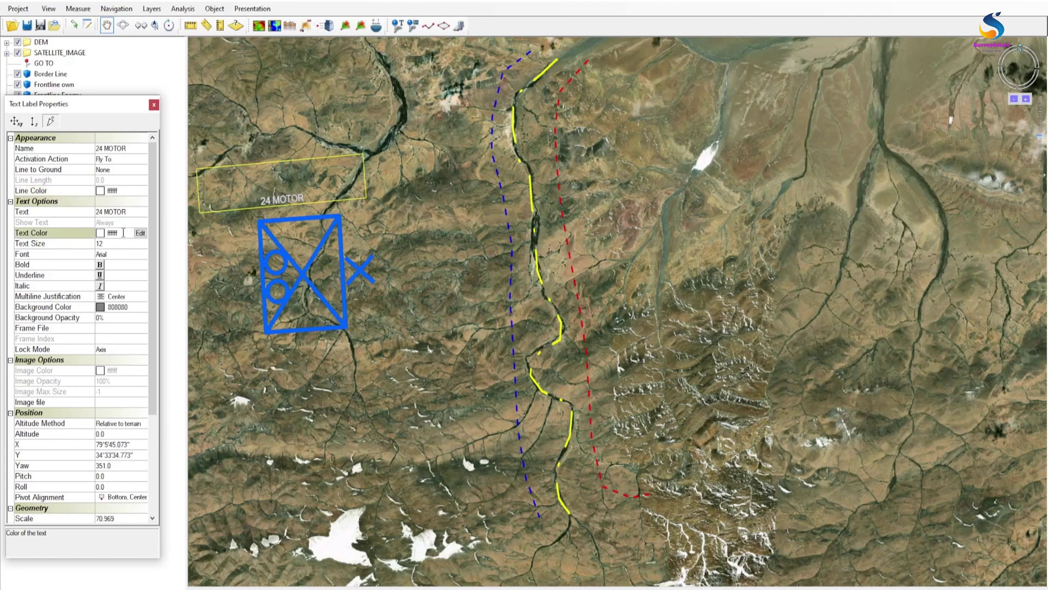
click(141, 234)
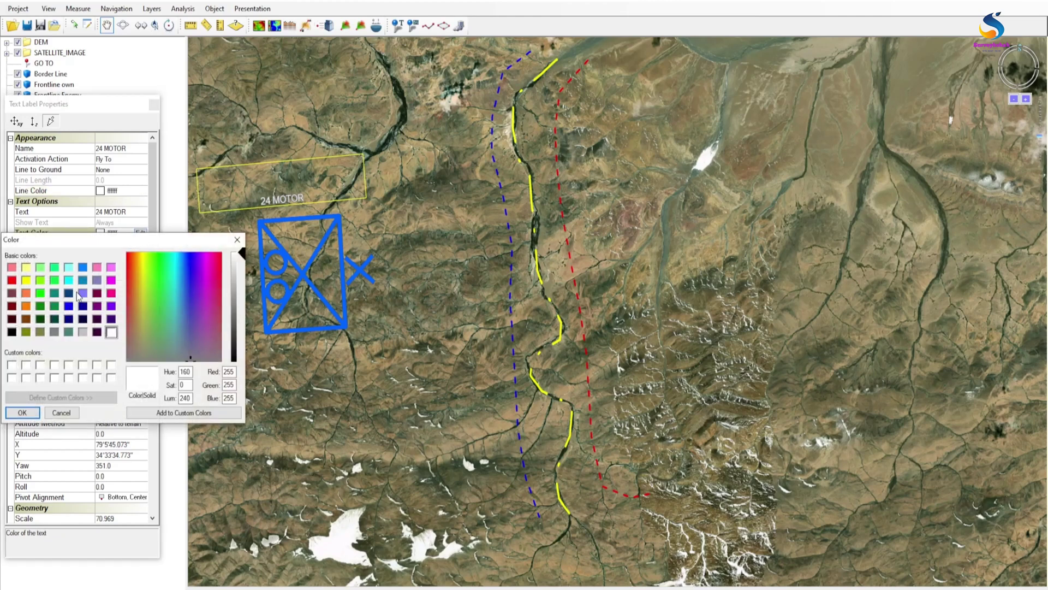
click(83, 267)
click(32, 414)
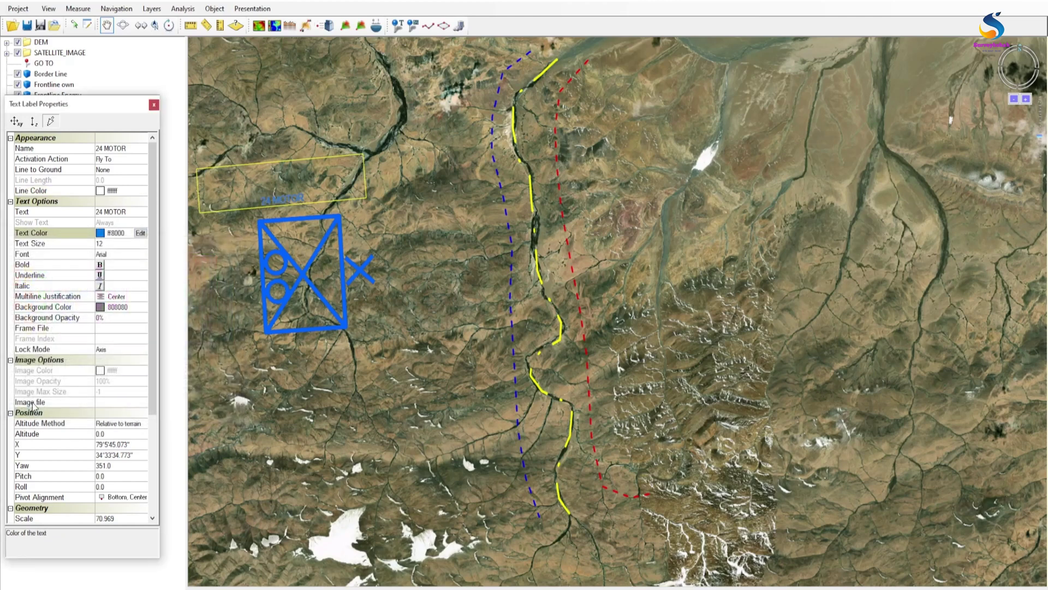
Set the 24 MOTOR label's text color to light yellow and make the text bold.
click(141, 233)
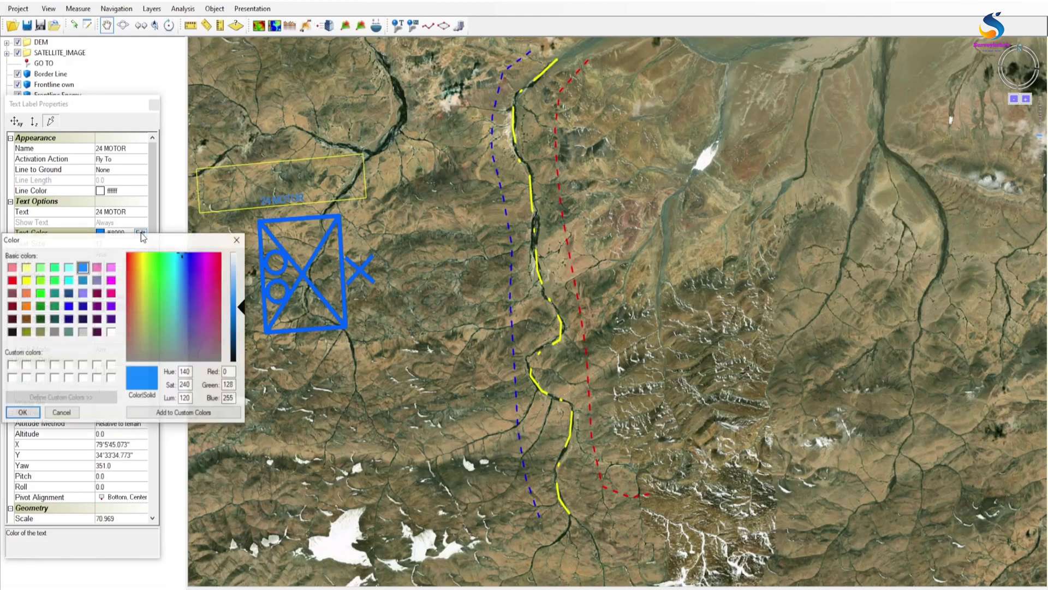
click(28, 268)
click(21, 412)
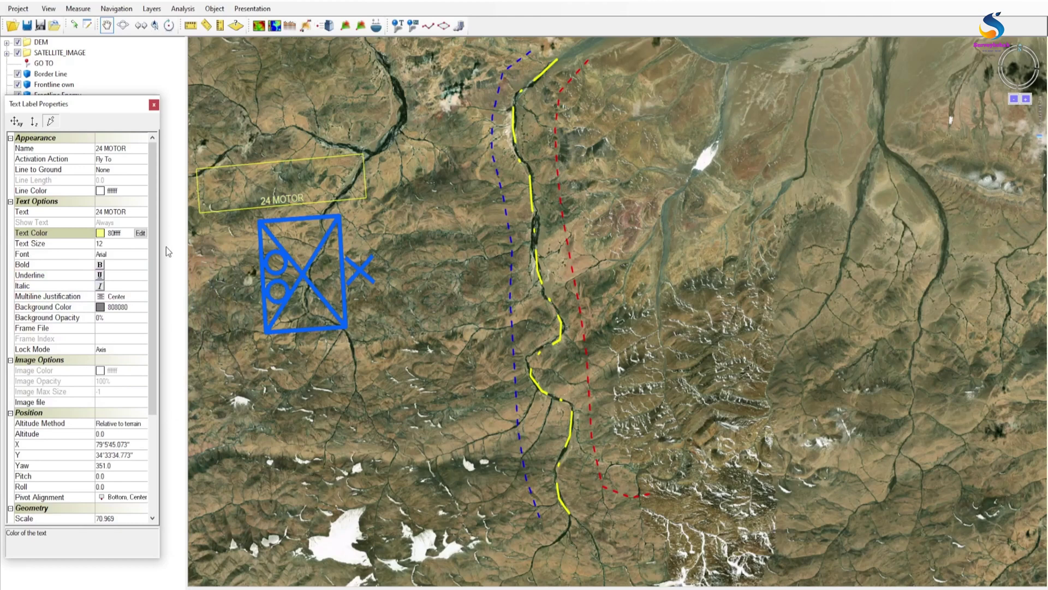
click(107, 244)
text(8)
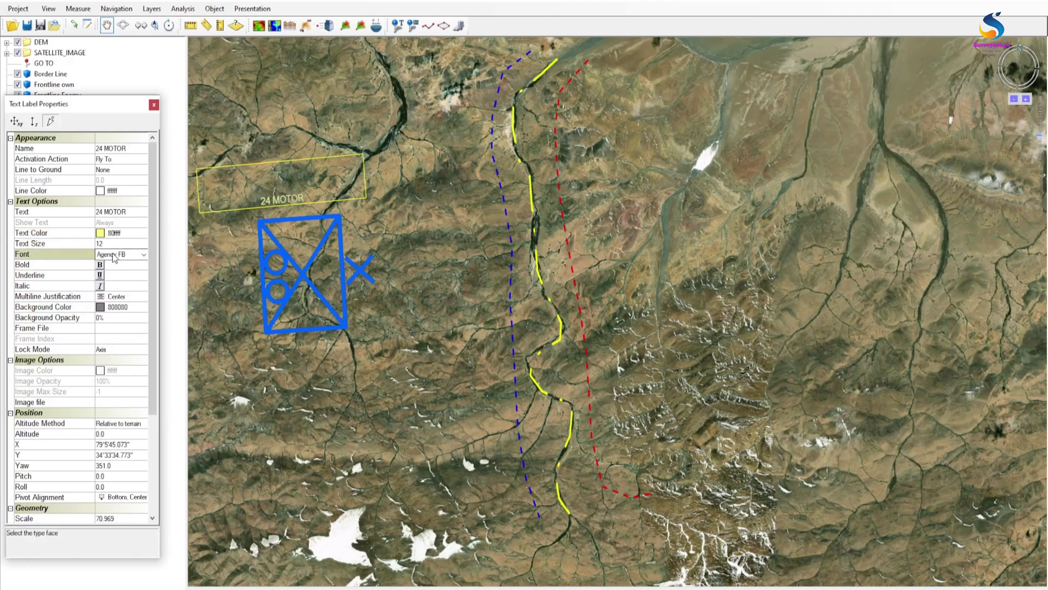
click(100, 266)
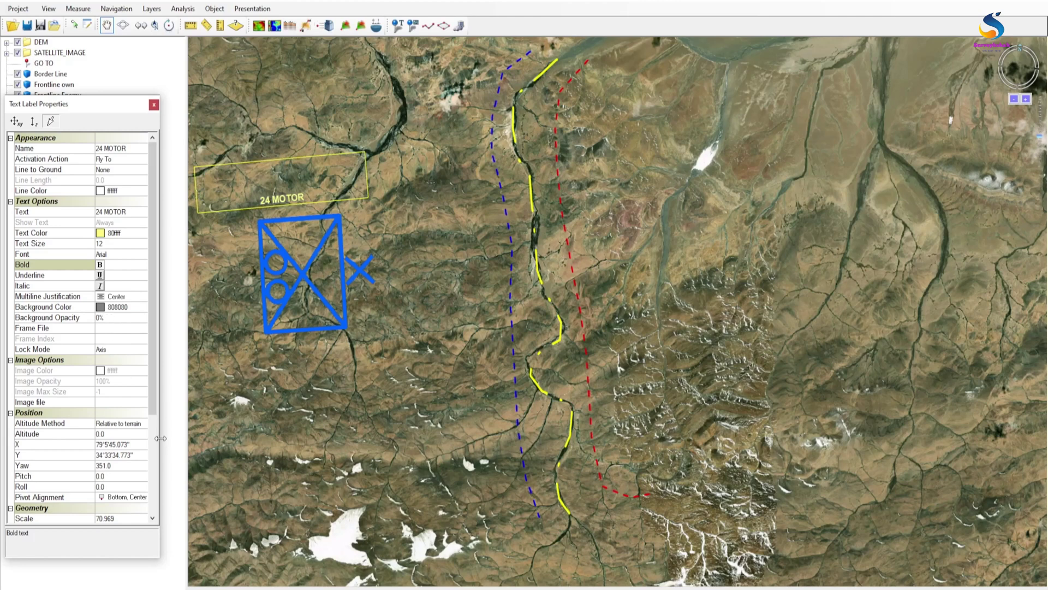
Set the Limit Growth option of the 24 MOTOR text label to No.
drag(159, 437, 187, 437)
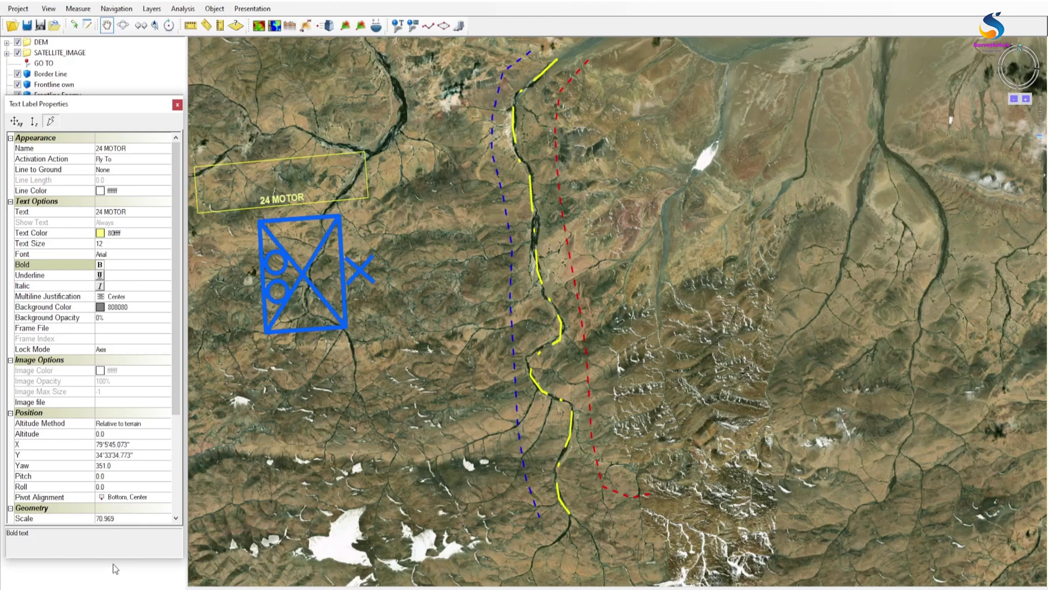
drag(177, 375, 180, 479)
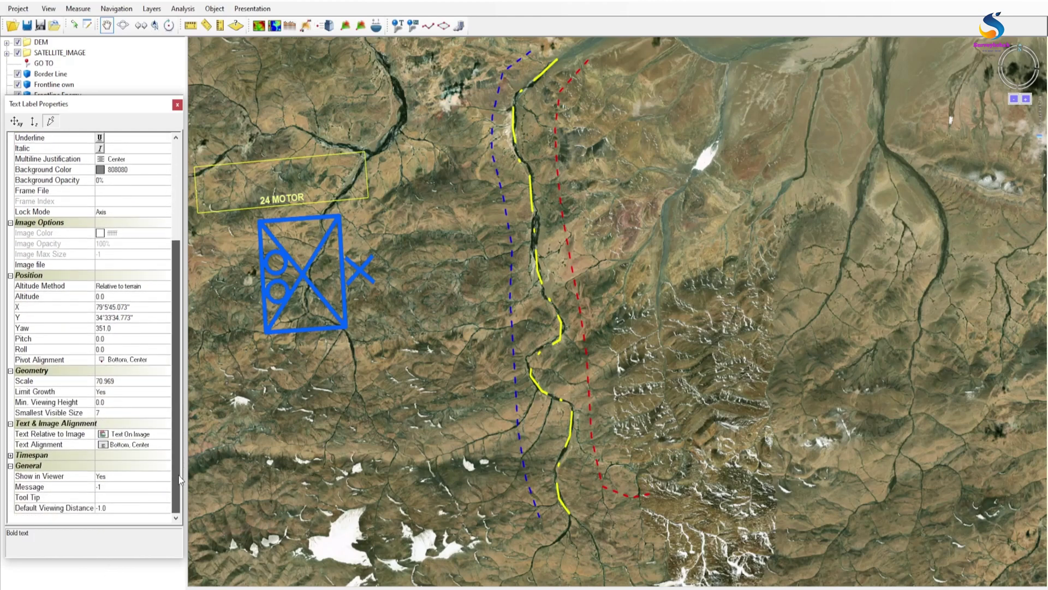
click(36, 391)
click(121, 391)
click(122, 390)
click(118, 413)
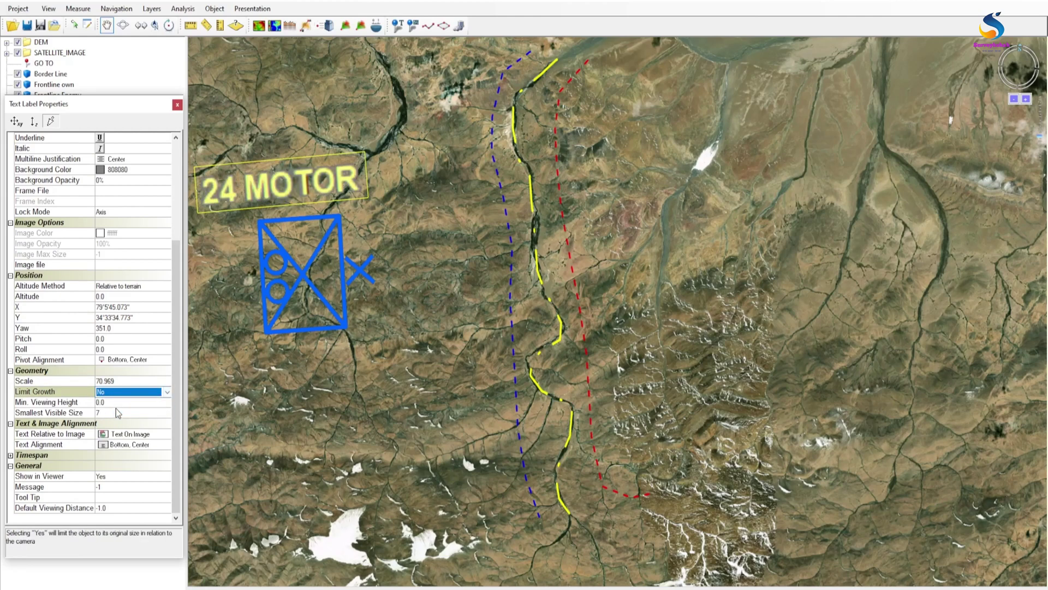
click(293, 177)
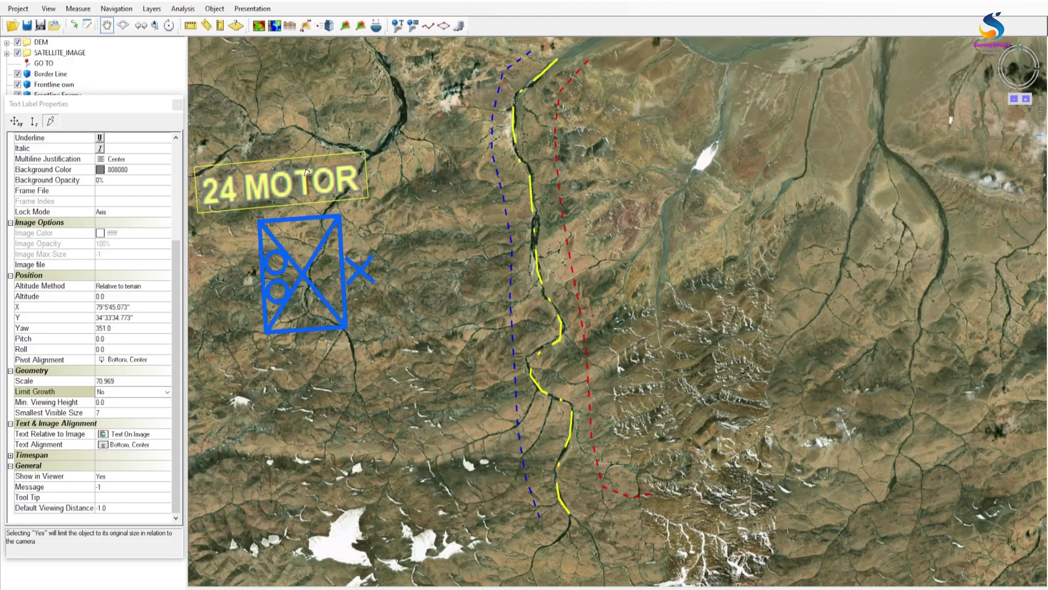
Reduce the 24 MOTOR label's text size to 8 and close its properties.
drag(171, 268, 179, 168)
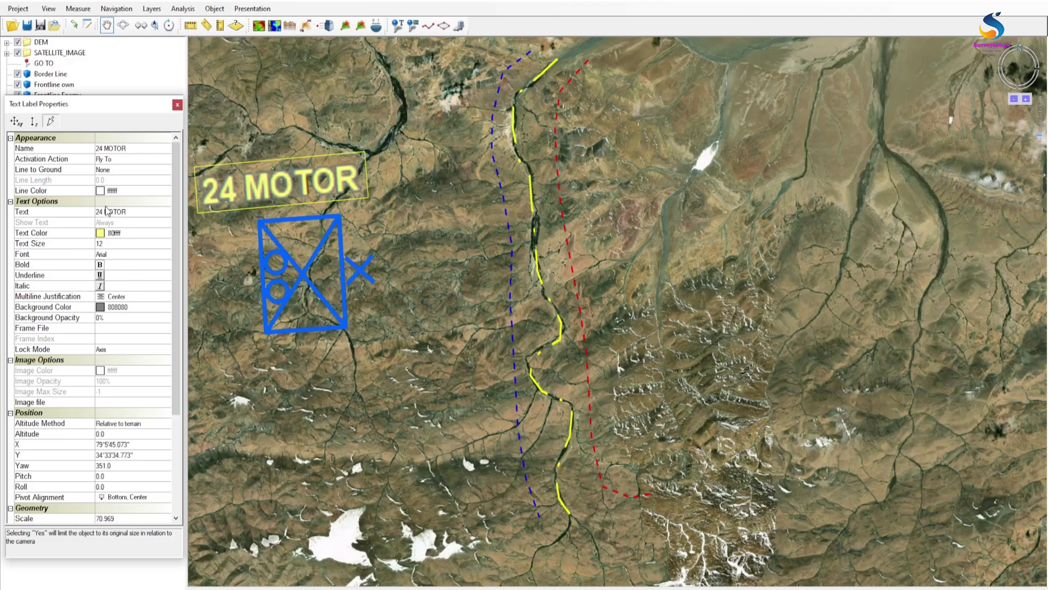
click(129, 244)
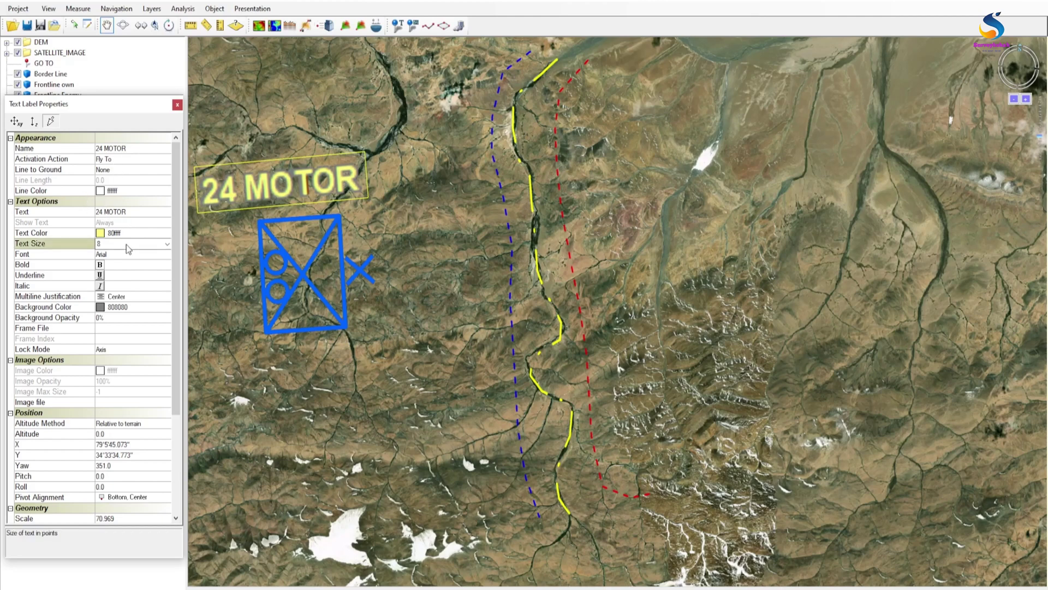
click(129, 244)
click(104, 257)
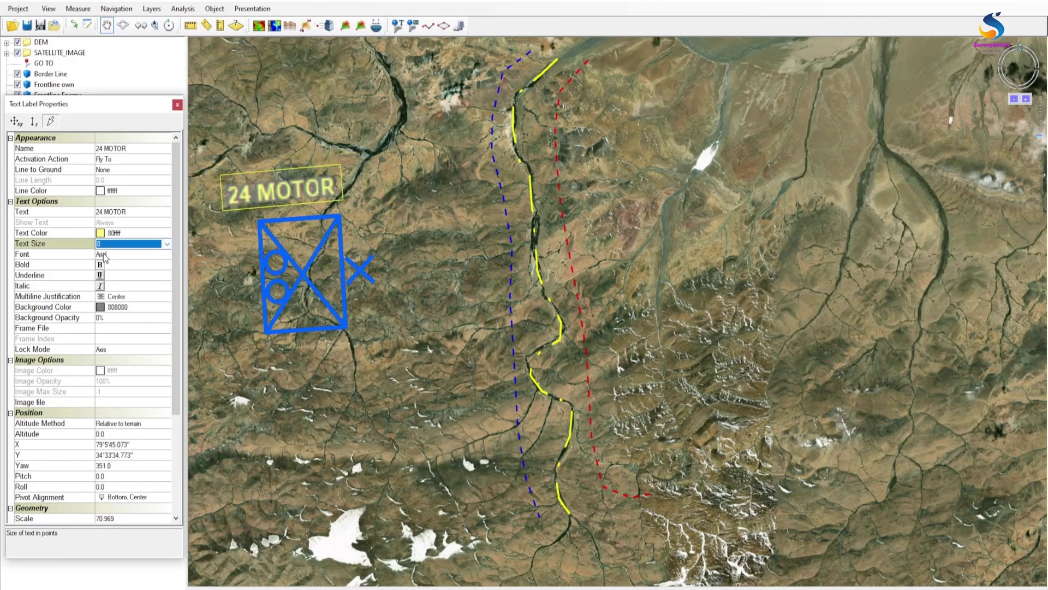
click(285, 184)
click(178, 104)
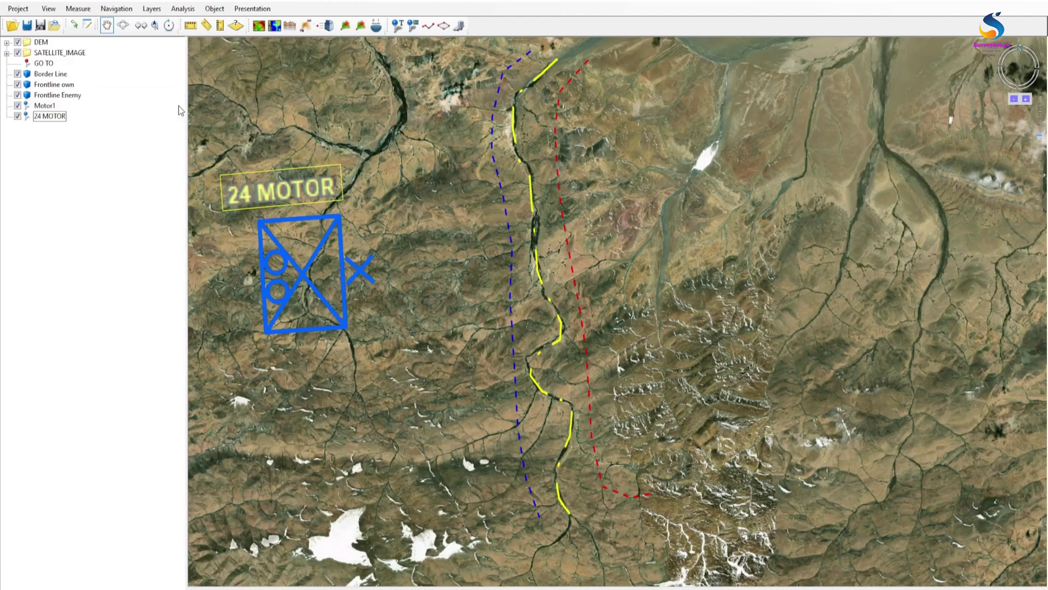
Examine how the 24 MOTOR label and Motor1 symbol lie on the terrain from oblique and overhead views.
drag(282, 191, 368, 214)
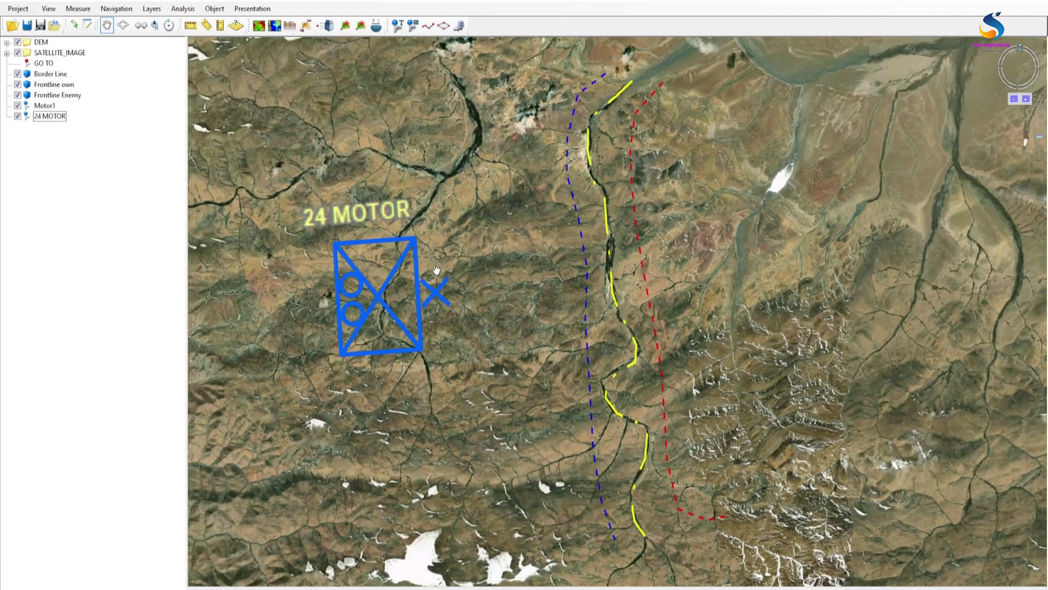
middle_drag(450, 318, 418, 431)
scroll(418, 431, up, 5)
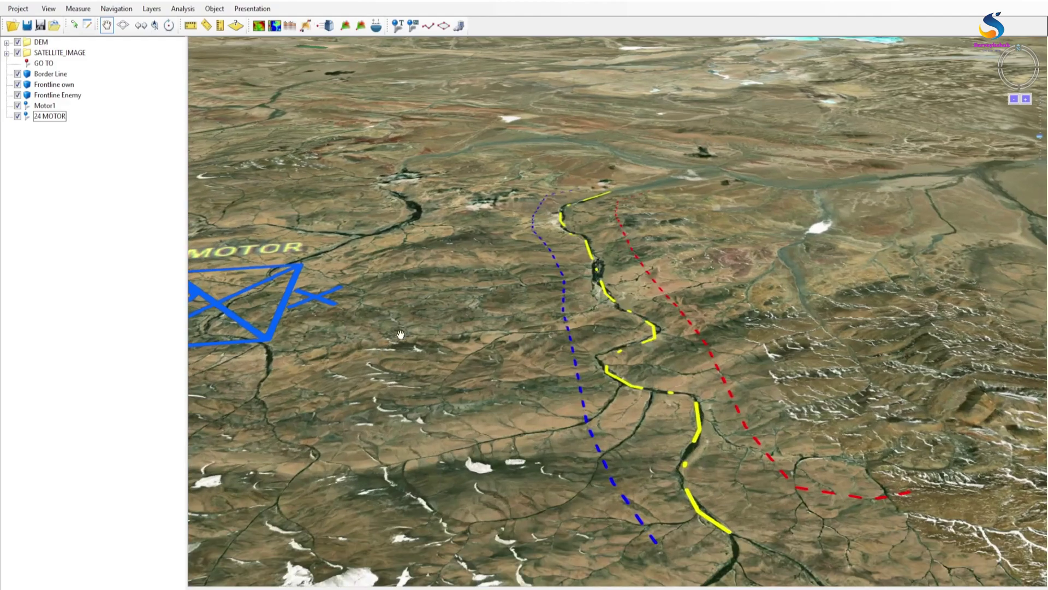
drag(468, 261, 664, 339)
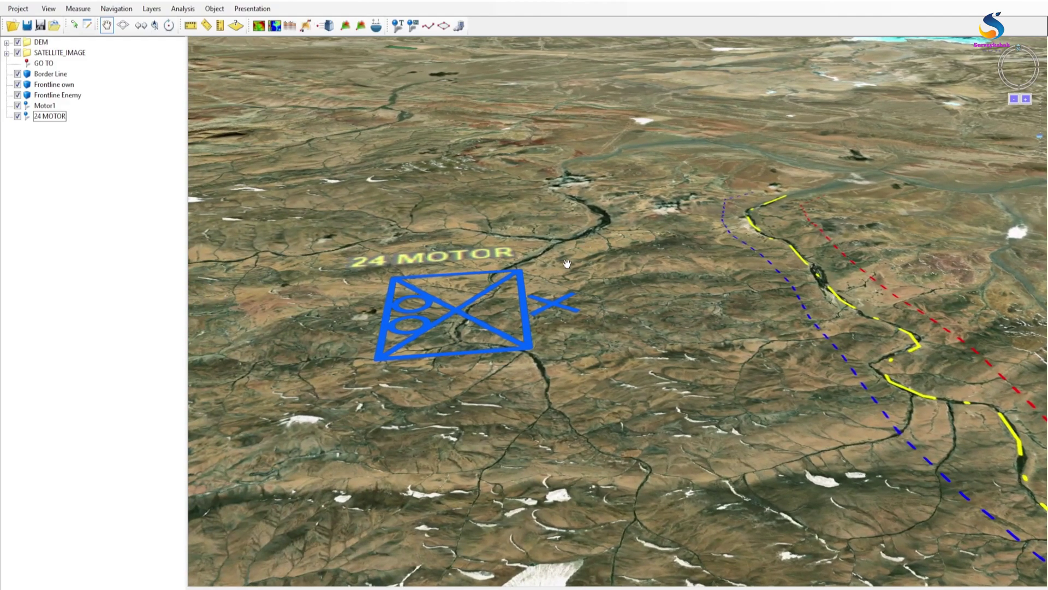
middle_drag(568, 279, 576, 259)
middle_drag(588, 316, 571, 282)
drag(571, 283, 461, 254)
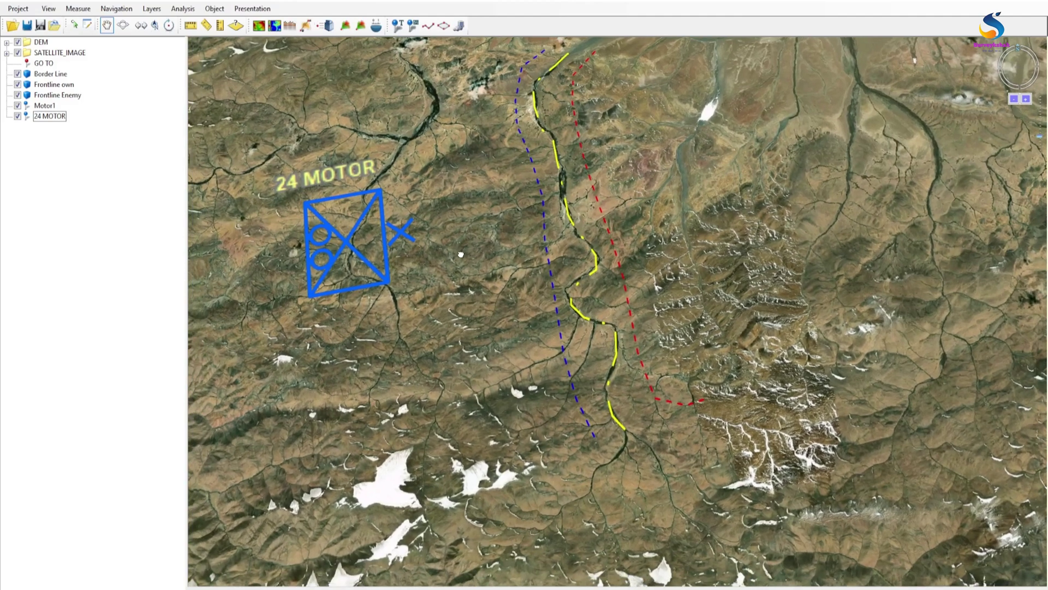
Place the action.png image label on the terrain below the Motor1 symbol and set its Lock Mode to Axis.
click(413, 25)
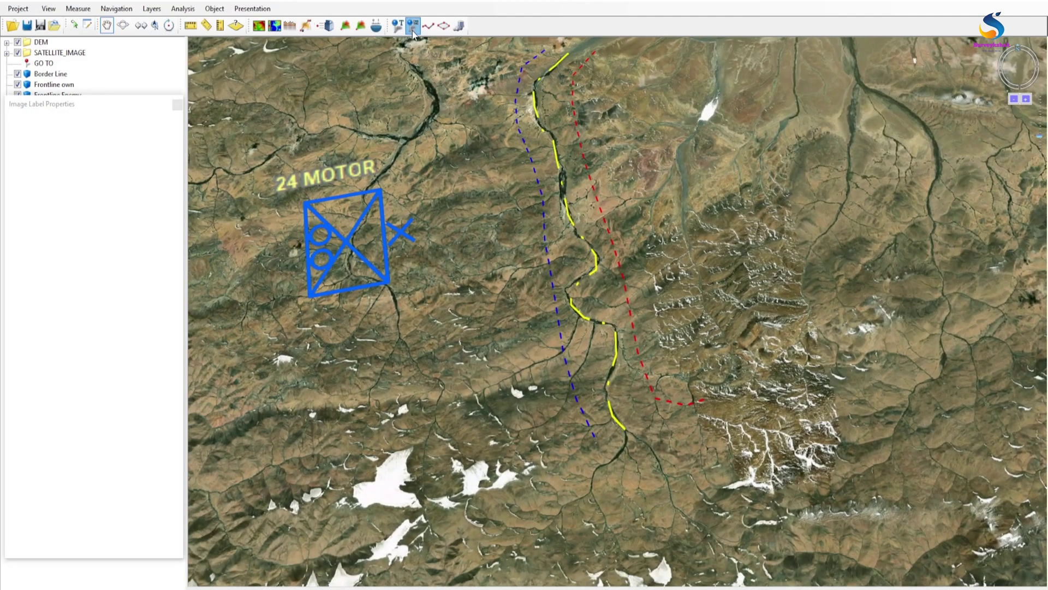
click(477, 225)
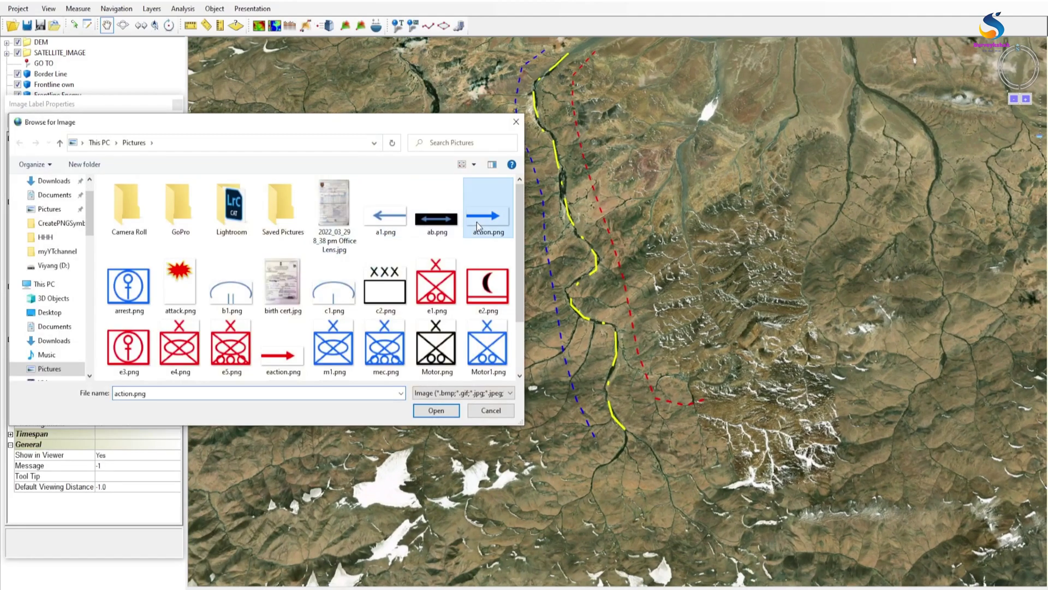
click(436, 410)
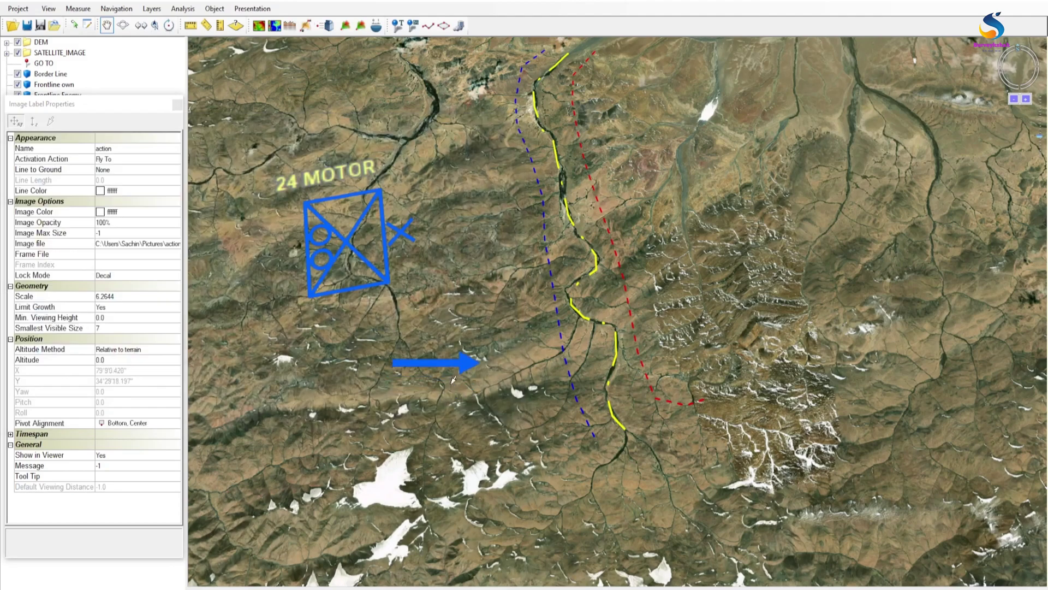
click(417, 379)
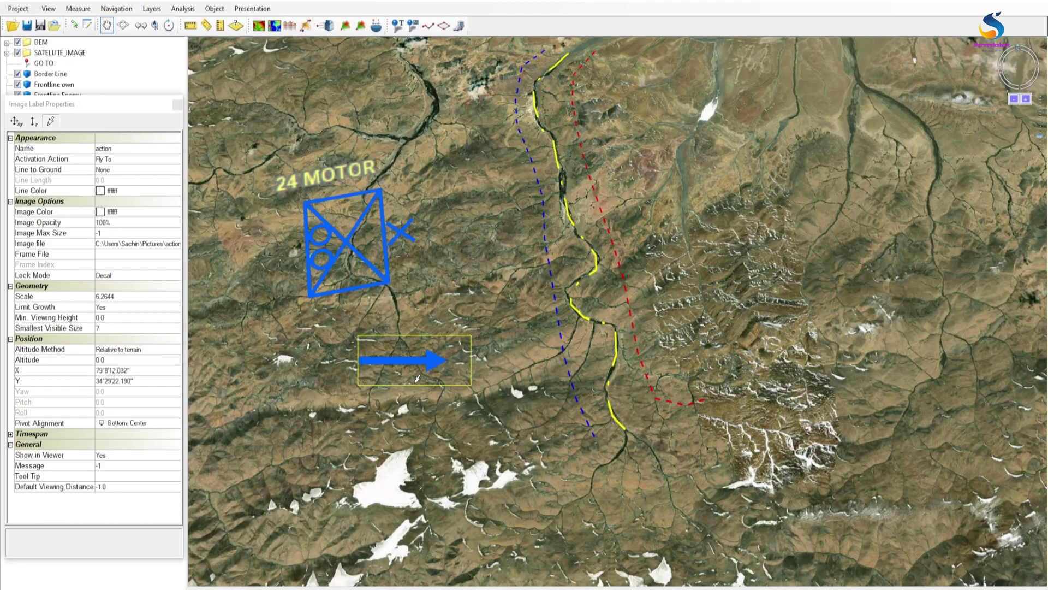
click(123, 276)
click(122, 276)
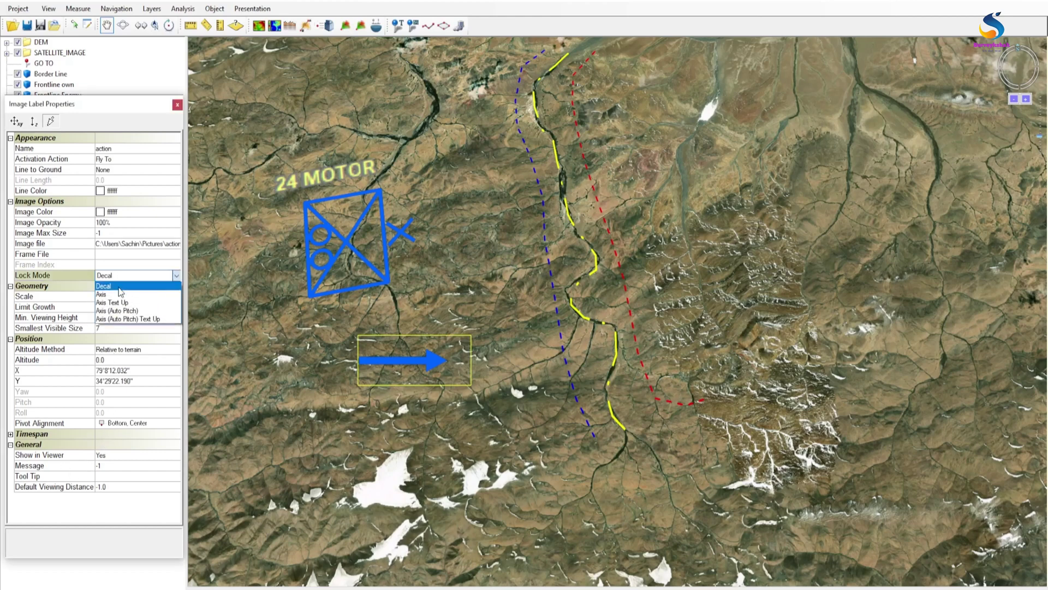
click(117, 295)
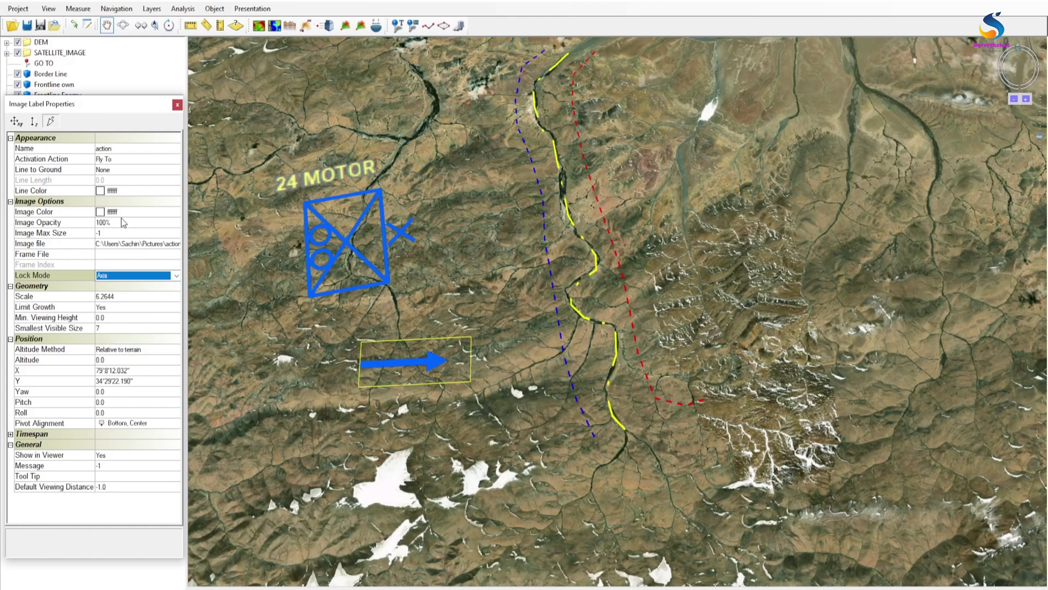
Set the action arrow's Image Max Size to 2000.
click(103, 233)
double_click(104, 234)
text(50)
key(Return)
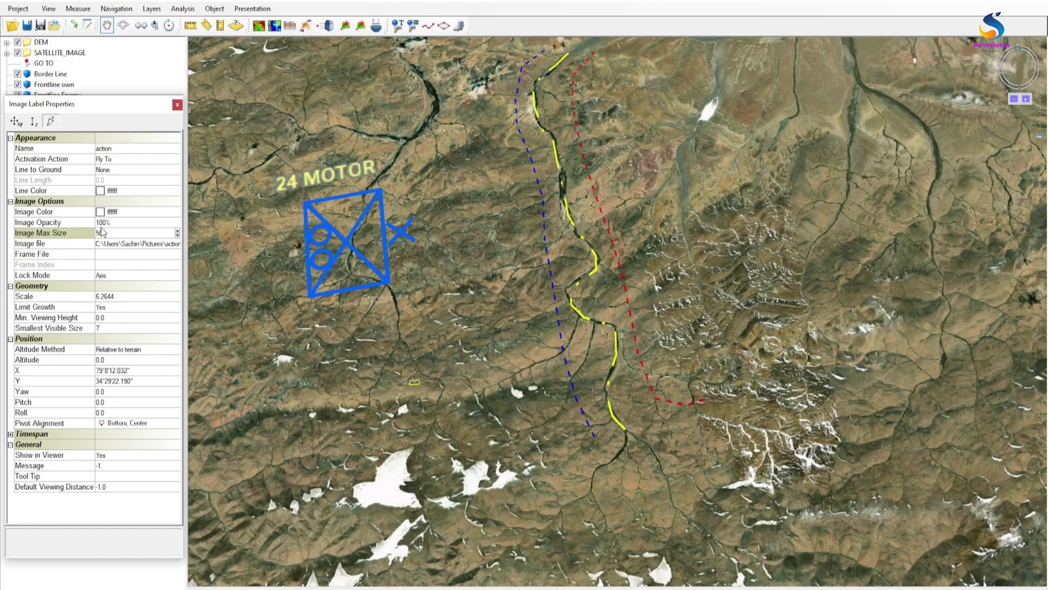
key(Return)
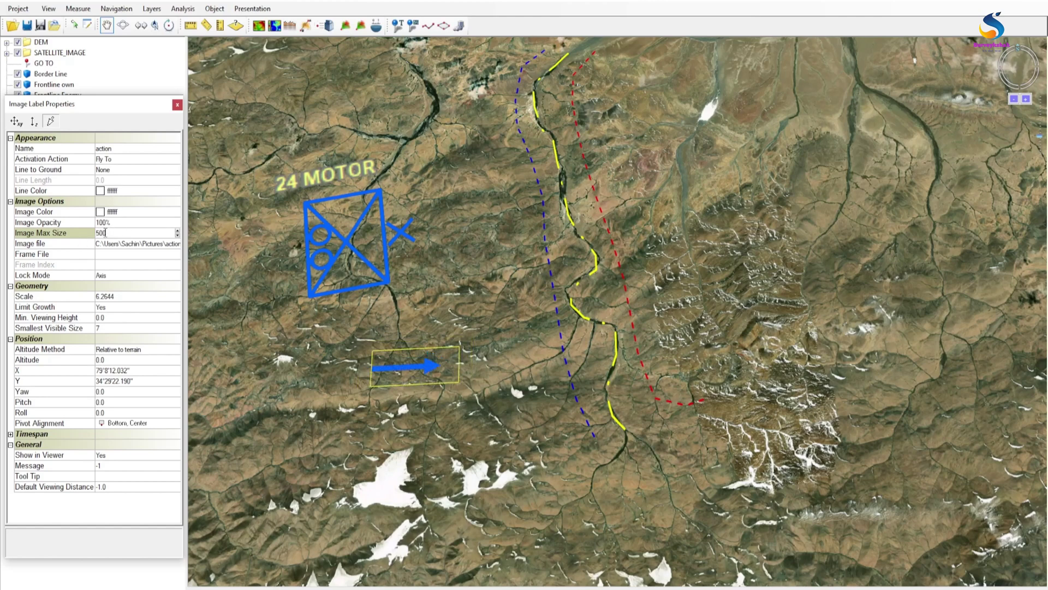
double_click(110, 232)
key(Return)
click(324, 312)
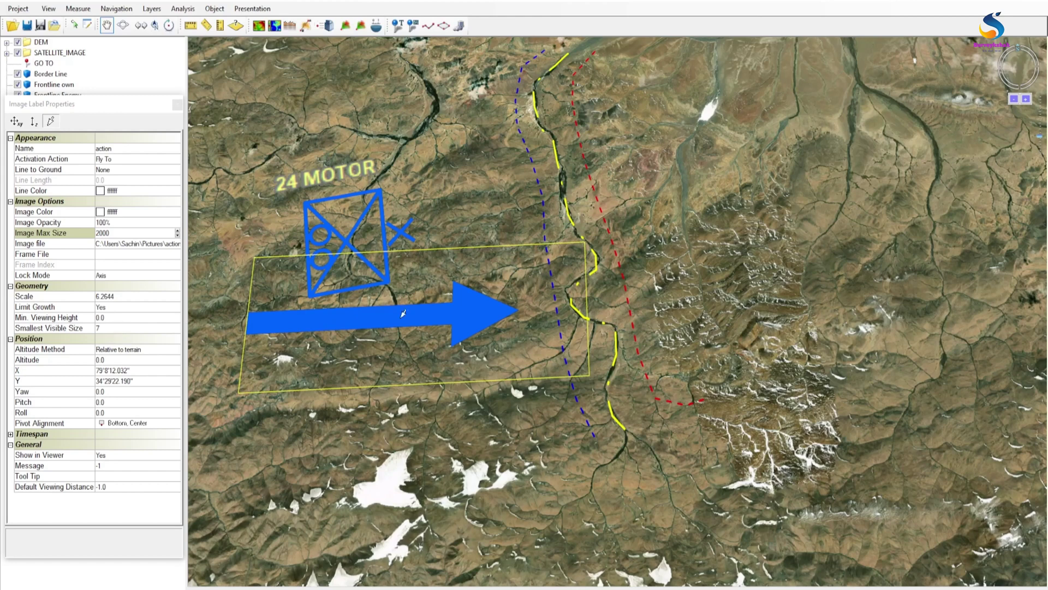
Set the action arrow's Limit Growth option to No and close its properties.
click(121, 297)
click(116, 308)
click(118, 309)
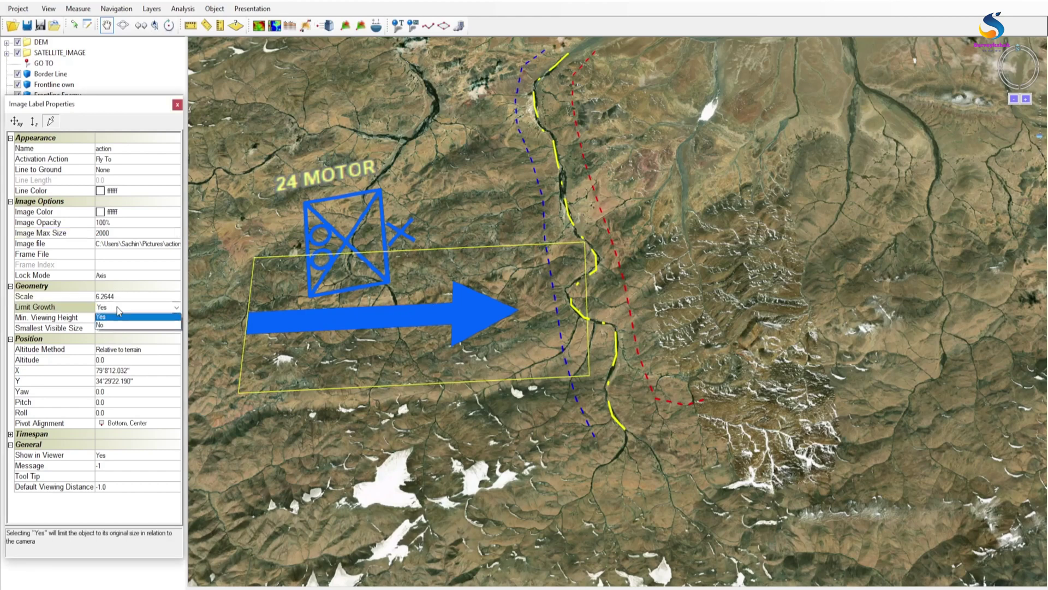
click(111, 328)
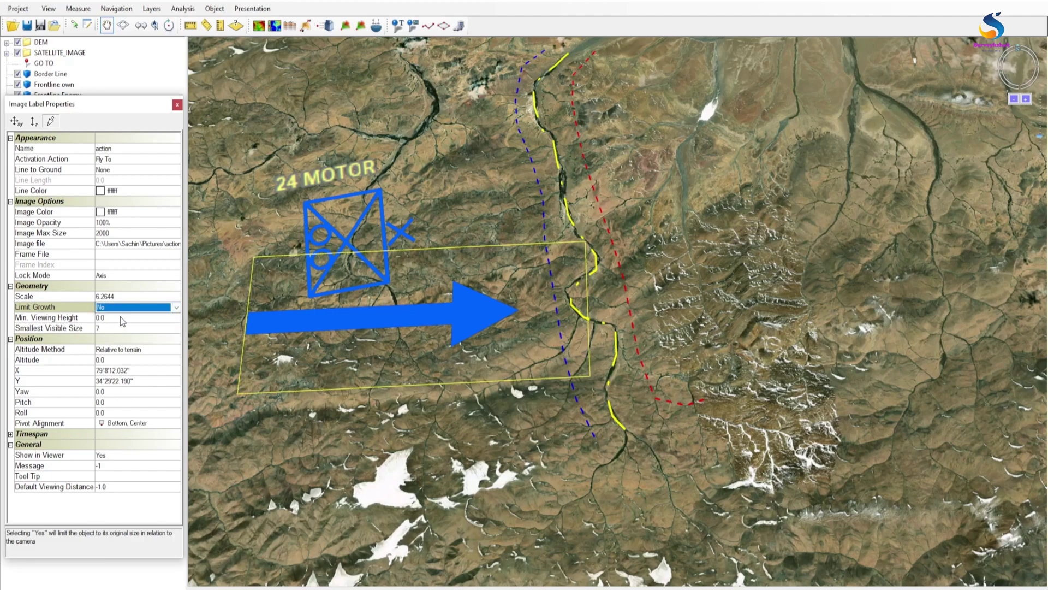
scroll(372, 285, down, 1)
scroll(404, 334, down, 1)
scroll(498, 319, up, 2)
scroll(445, 292, down, 1)
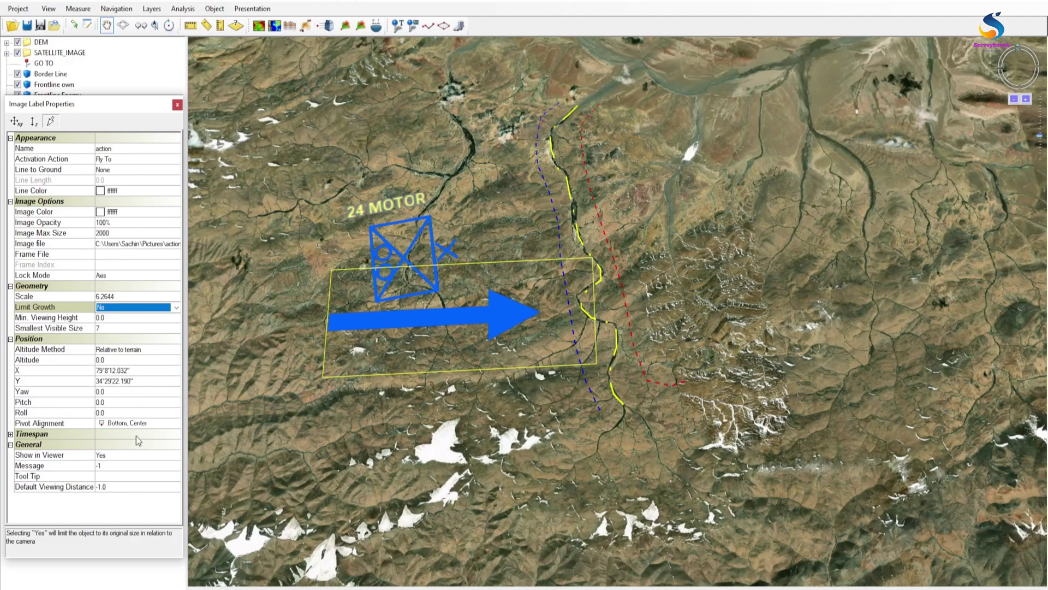
click(464, 351)
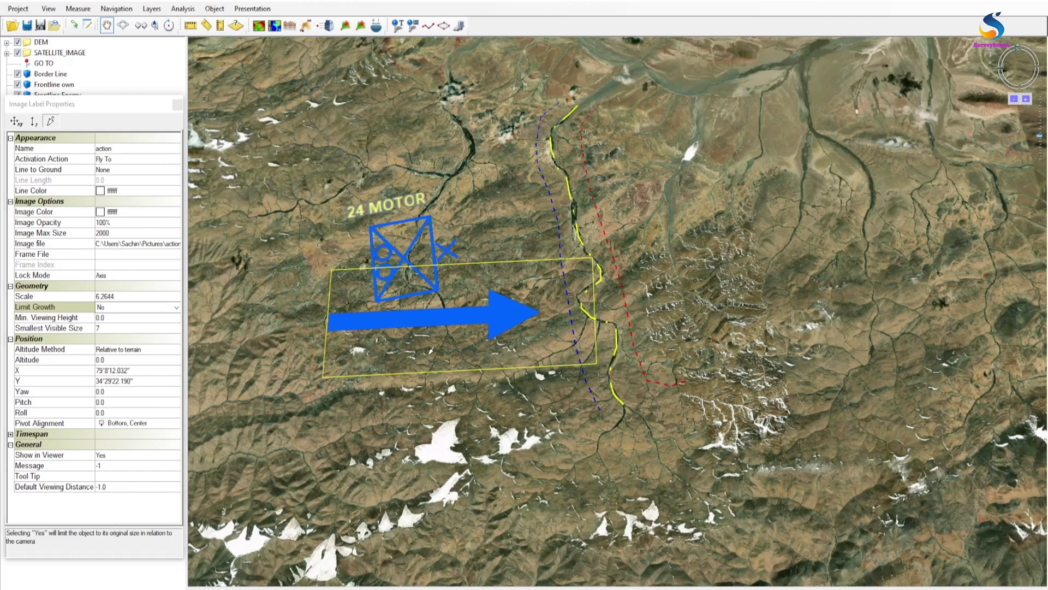
click(177, 104)
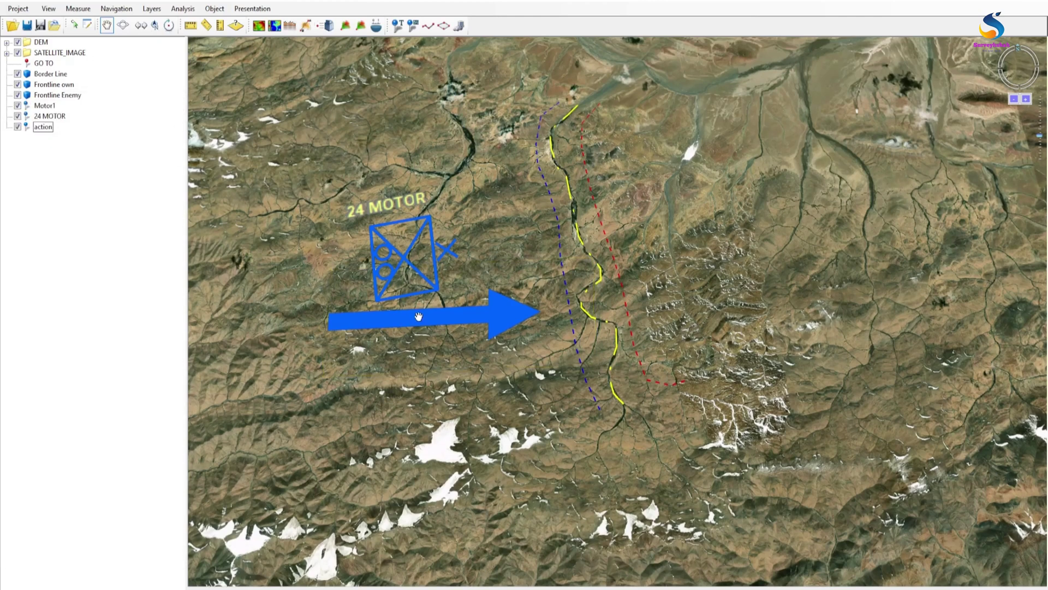
Reopen the action arrow's properties and rotate it to a Yaw of 351 degrees.
click(42, 129)
click(50, 156)
right_click(52, 128)
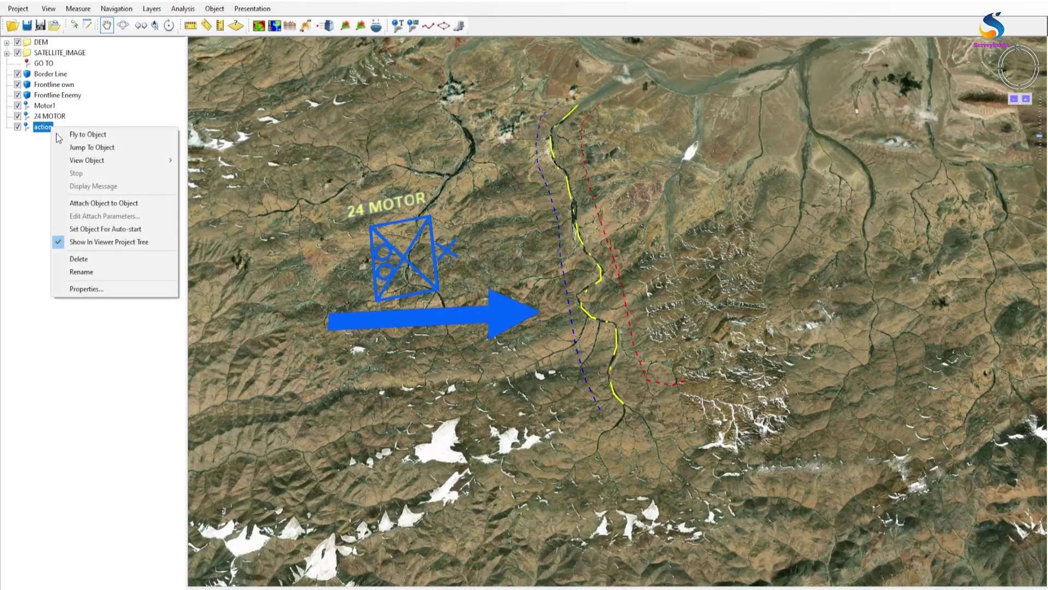
click(86, 289)
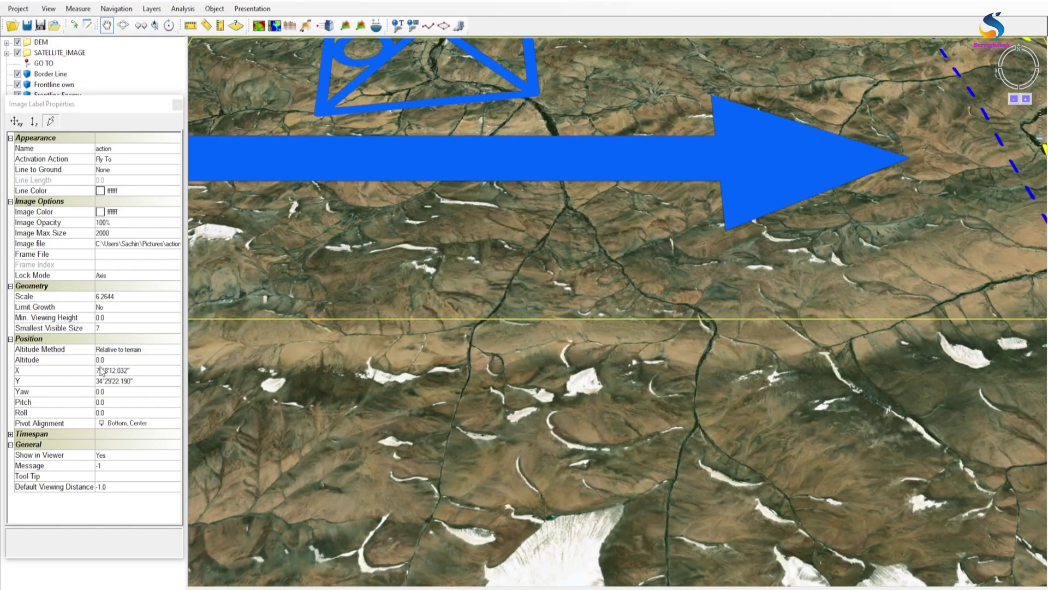
click(112, 391)
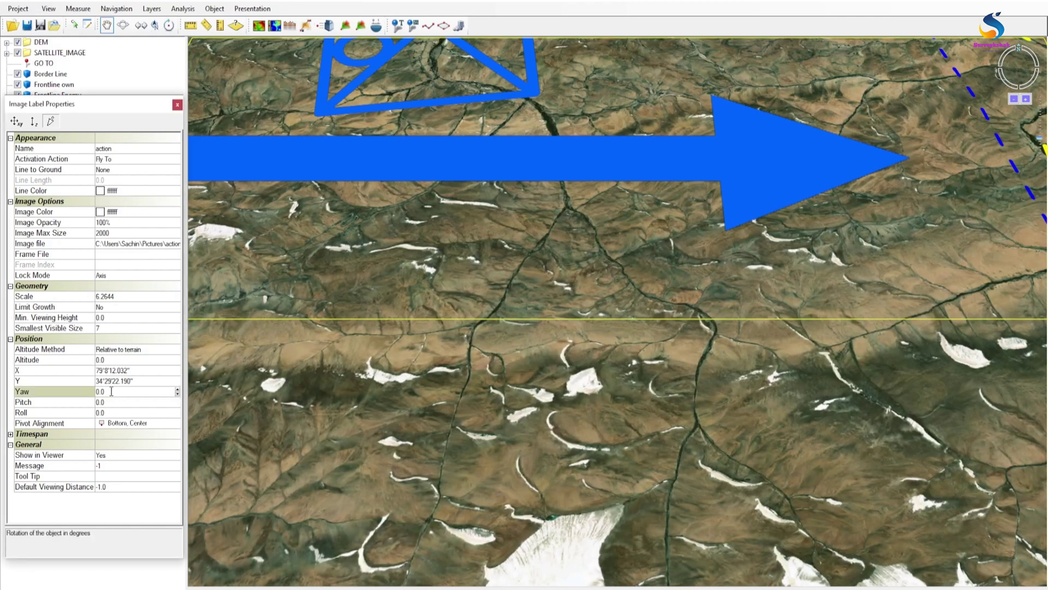
click(177, 390)
click(177, 390)
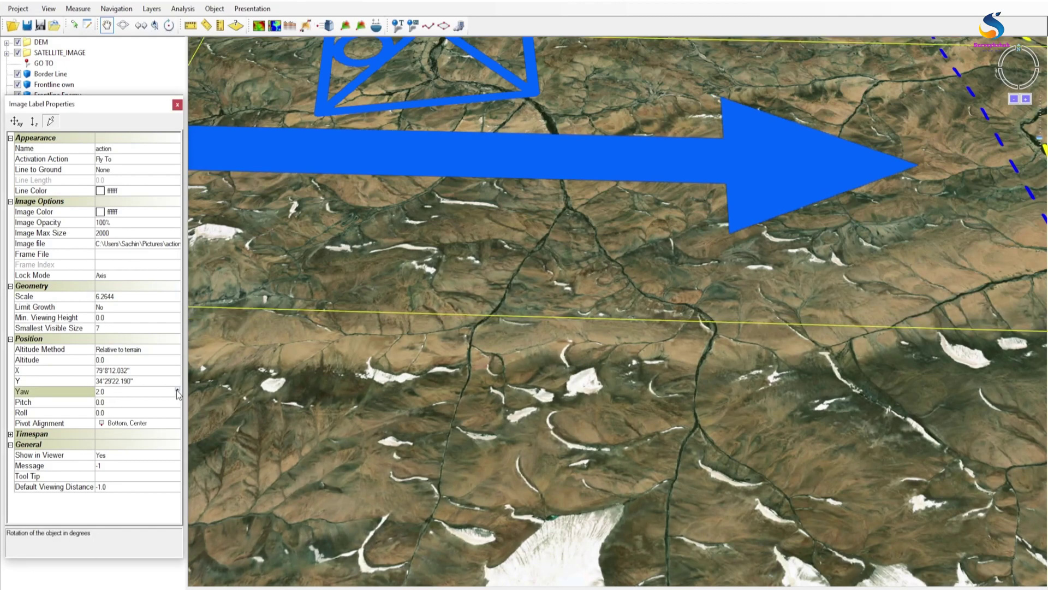
scroll(371, 334, down, 5)
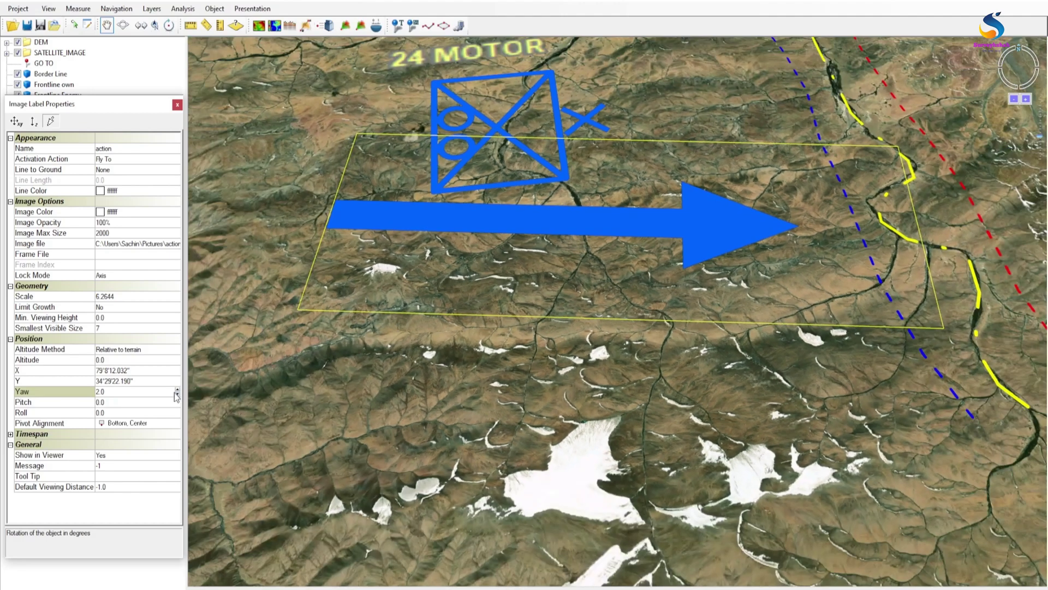
click(177, 394)
click(176, 394)
click(177, 394)
click(176, 394)
click(177, 394)
click(176, 395)
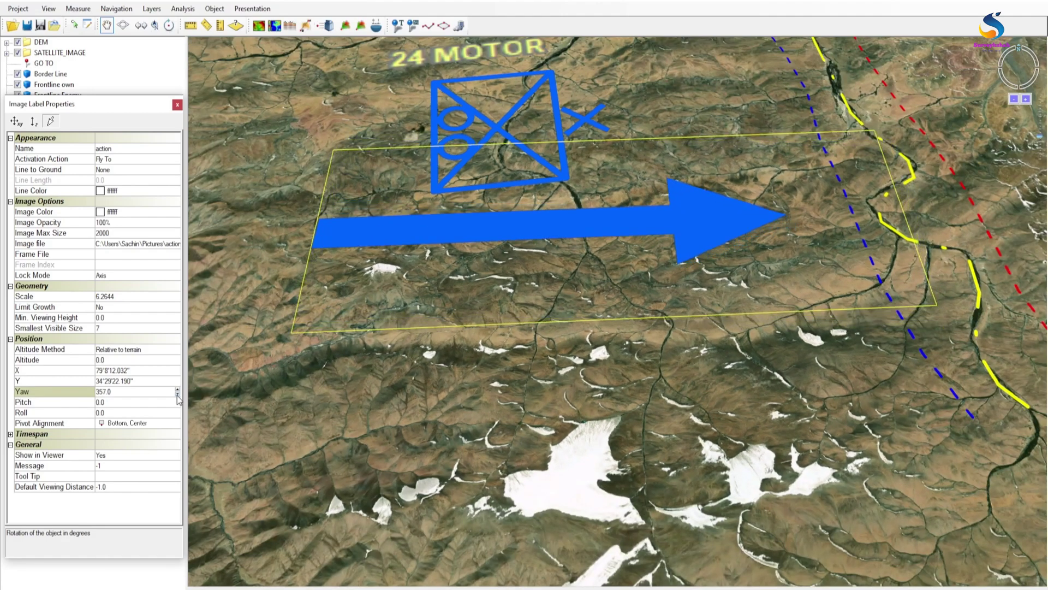
click(177, 394)
click(176, 395)
click(177, 394)
click(177, 394)
click(177, 394)
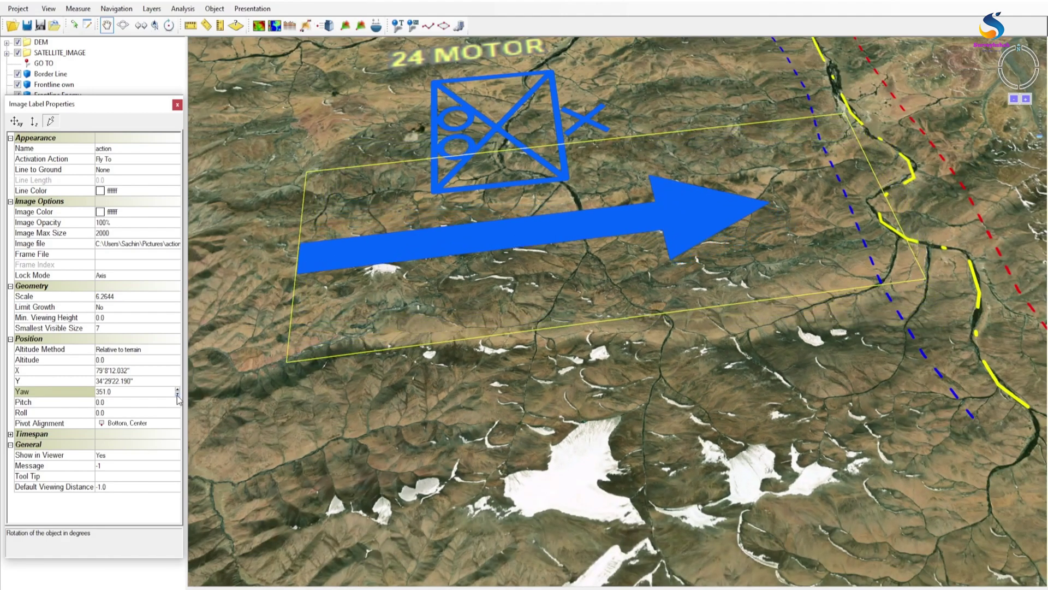
Set the action arrow's Image Max Size to 1000 and move it between the Motor1 symbol and the own frontline.
click(101, 234)
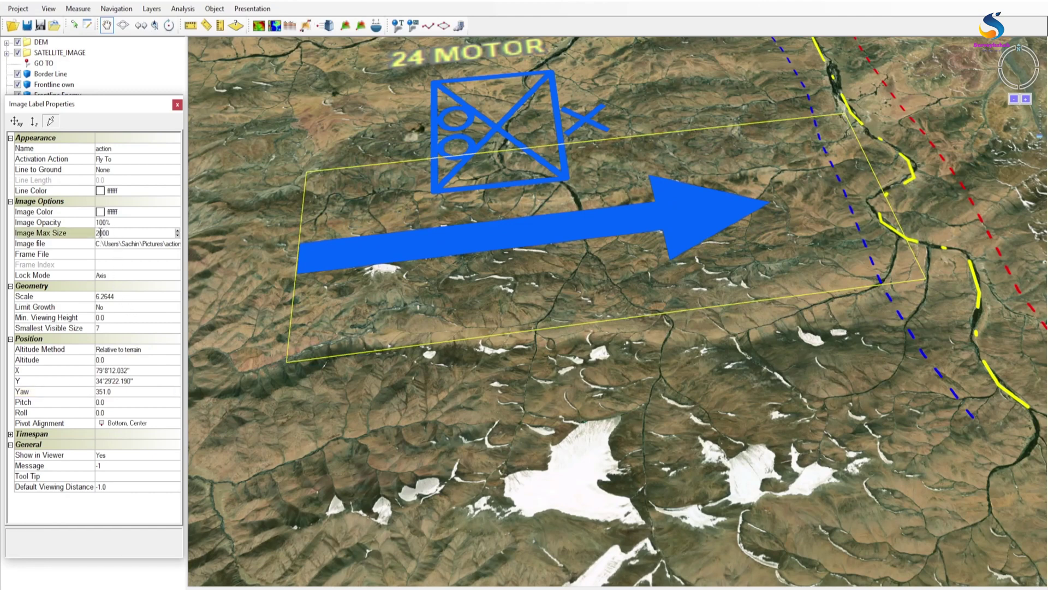
key(Return)
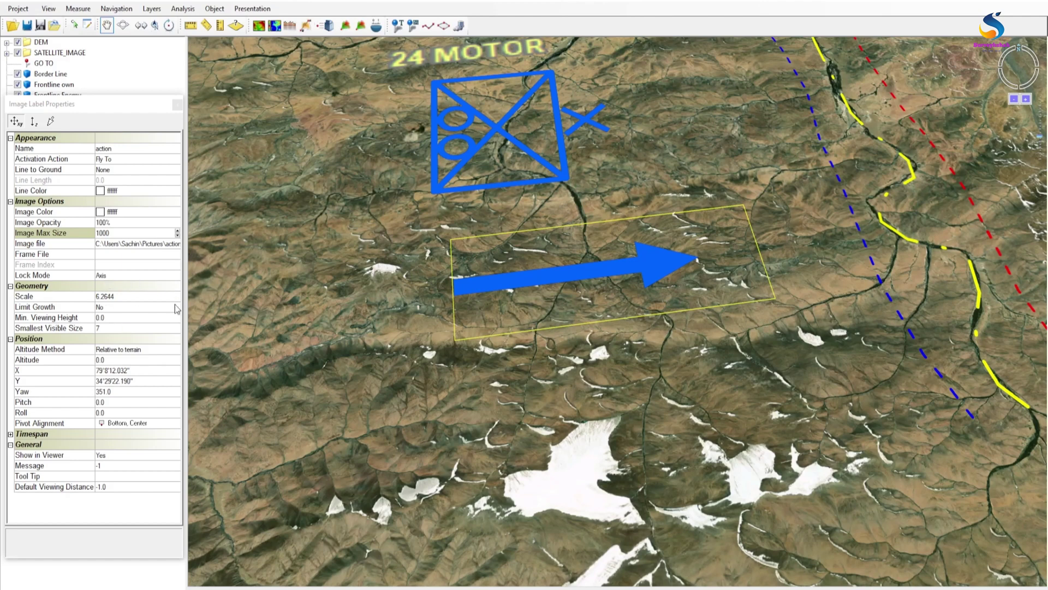
drag(618, 258, 722, 144)
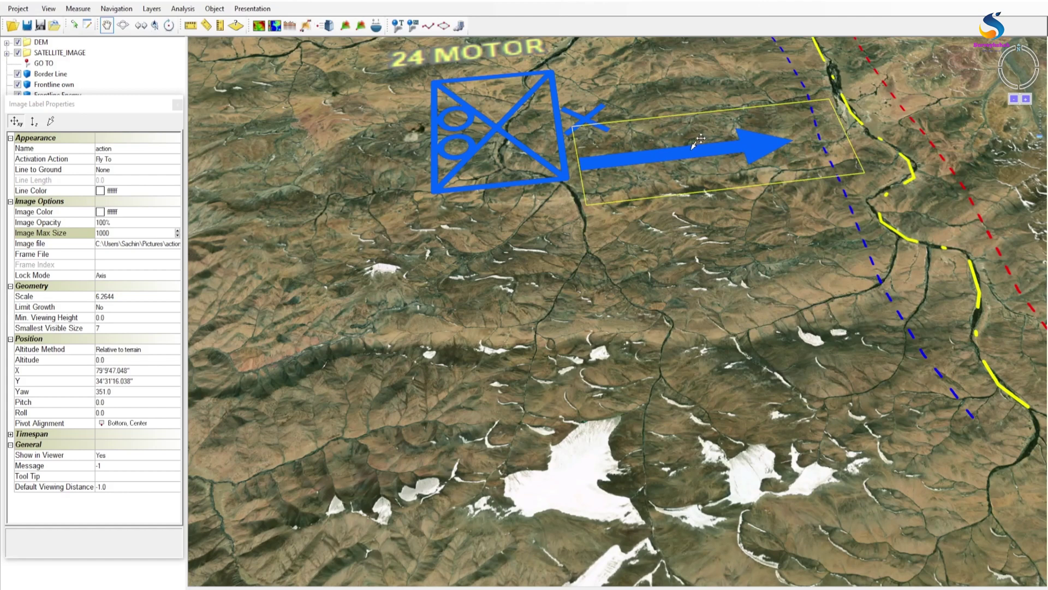
drag(699, 140, 700, 147)
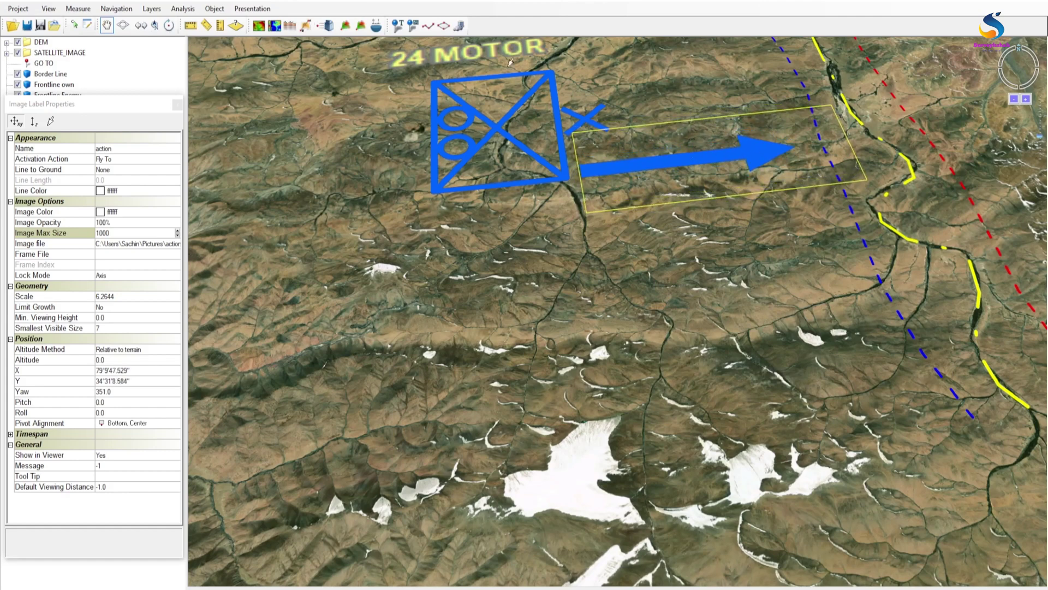
click(178, 104)
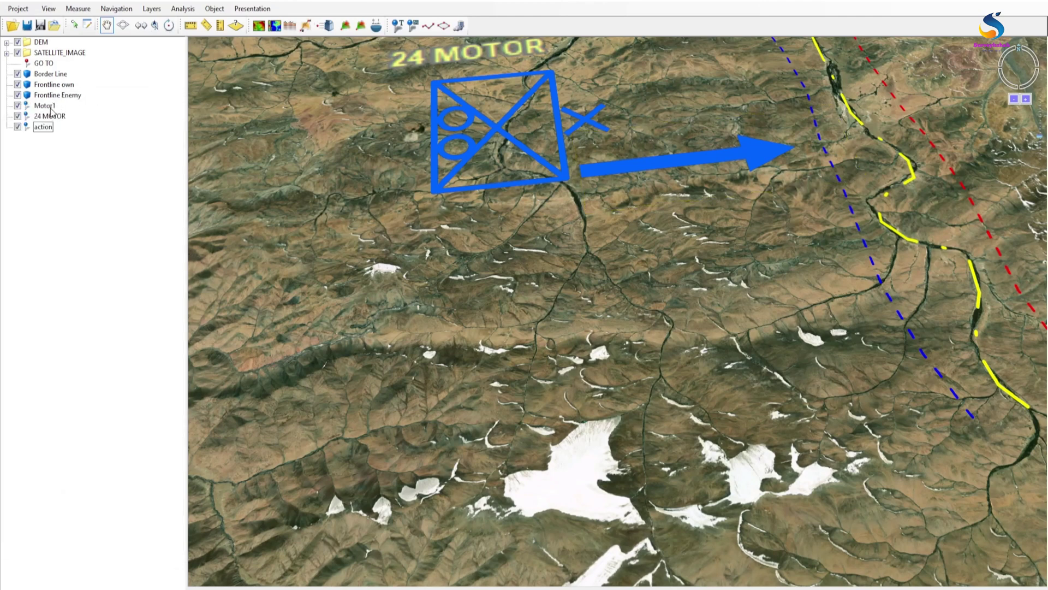
click(49, 119)
right_click(52, 118)
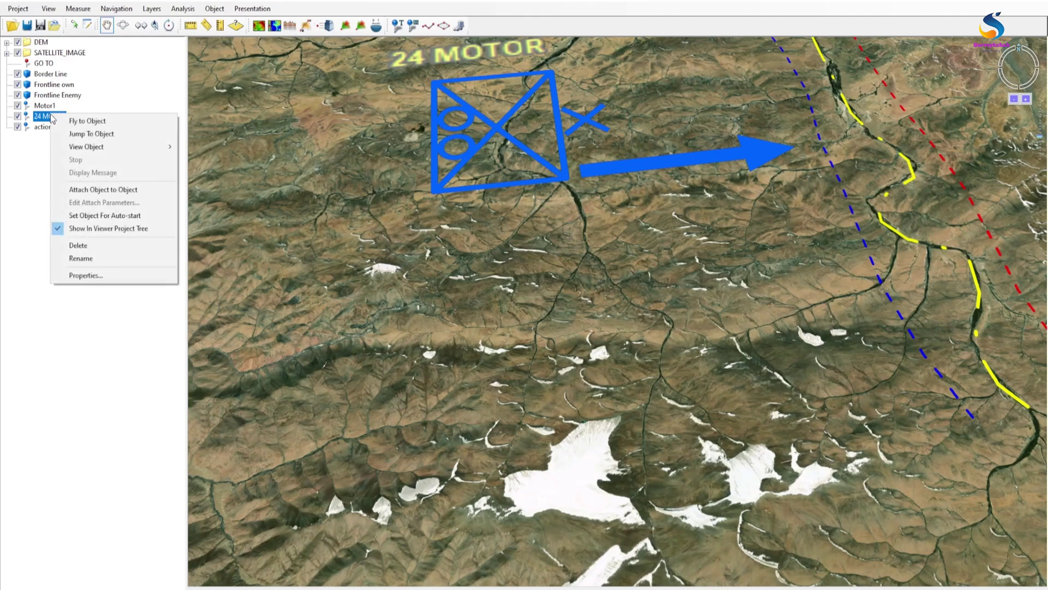
click(89, 281)
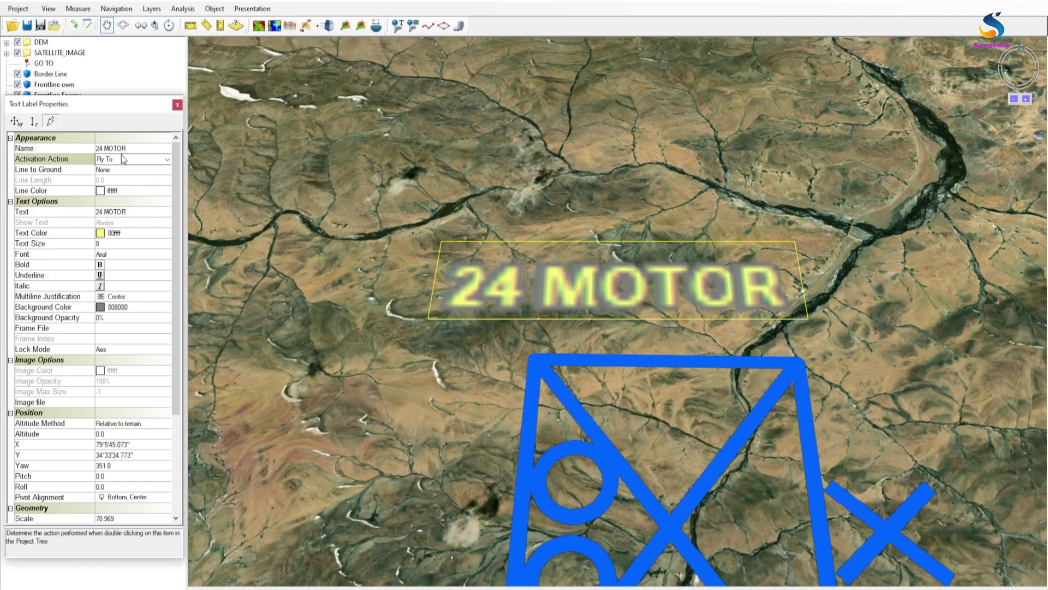
click(178, 104)
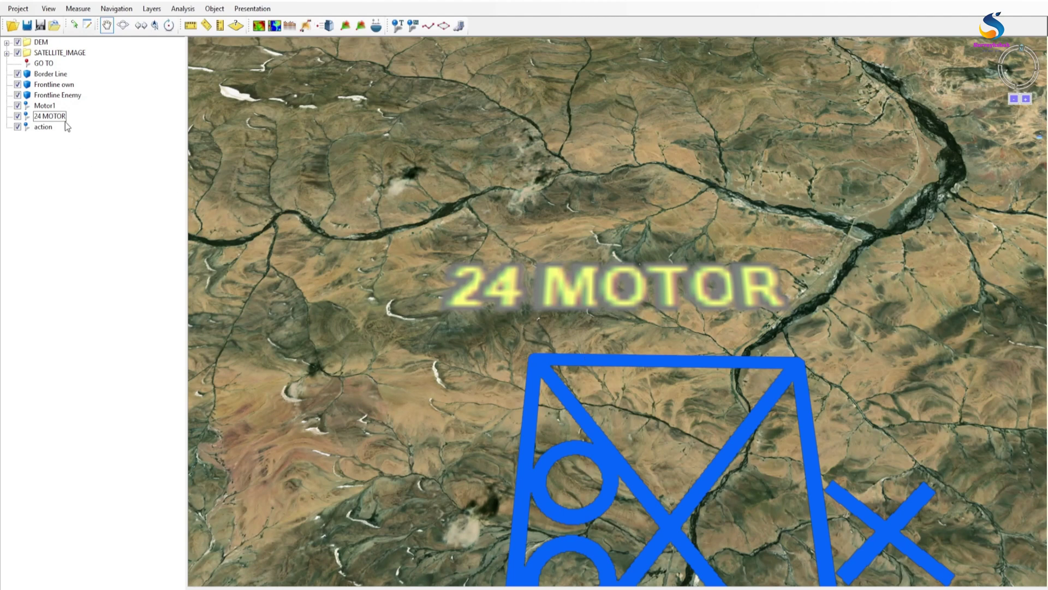
Open the Motor1 symbol's properties and move the symbol slightly west, away from the action arrow.
right_click(46, 104)
click(112, 264)
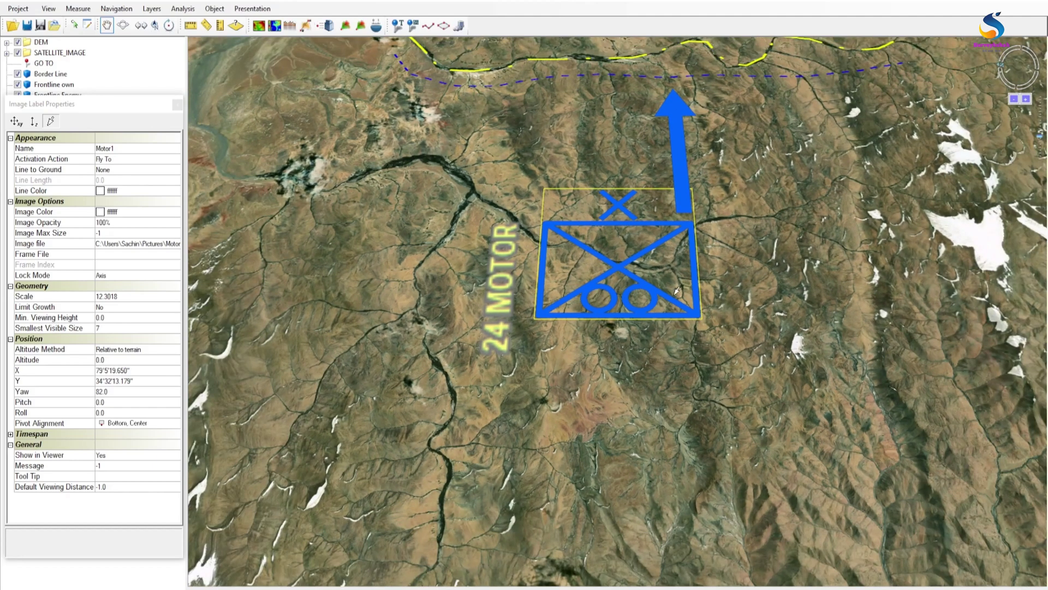
middle_drag(679, 286, 722, 258)
drag(697, 250, 516, 315)
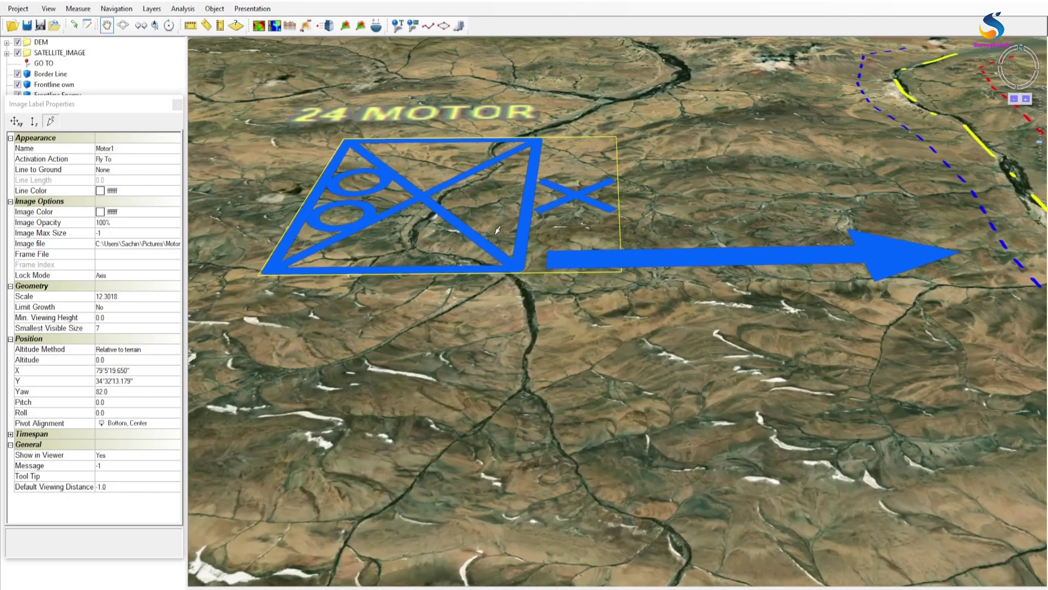
click(495, 234)
scroll(500, 140, down, 5)
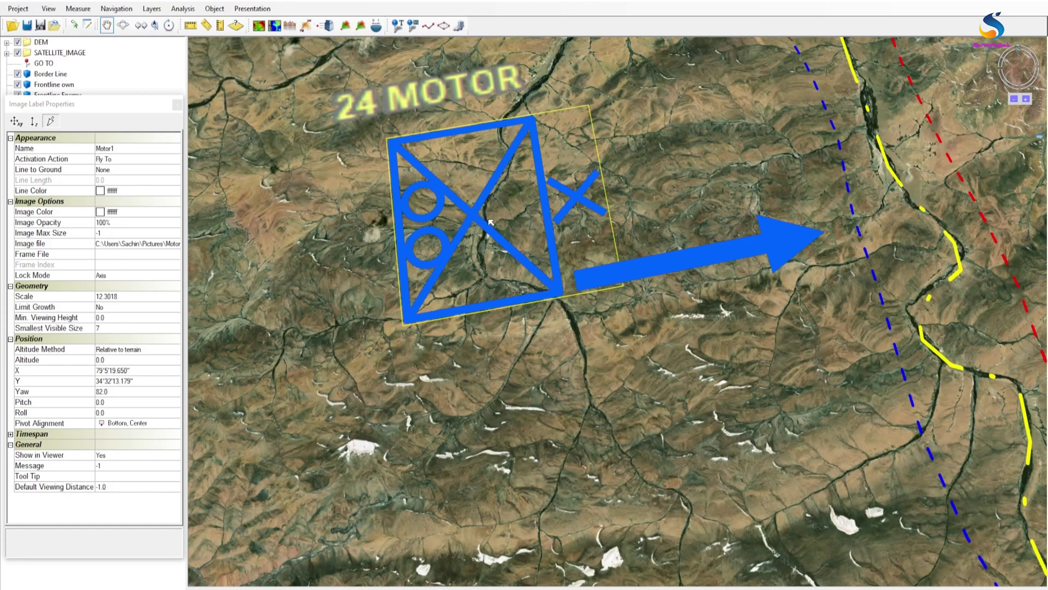
drag(599, 155, 667, 150)
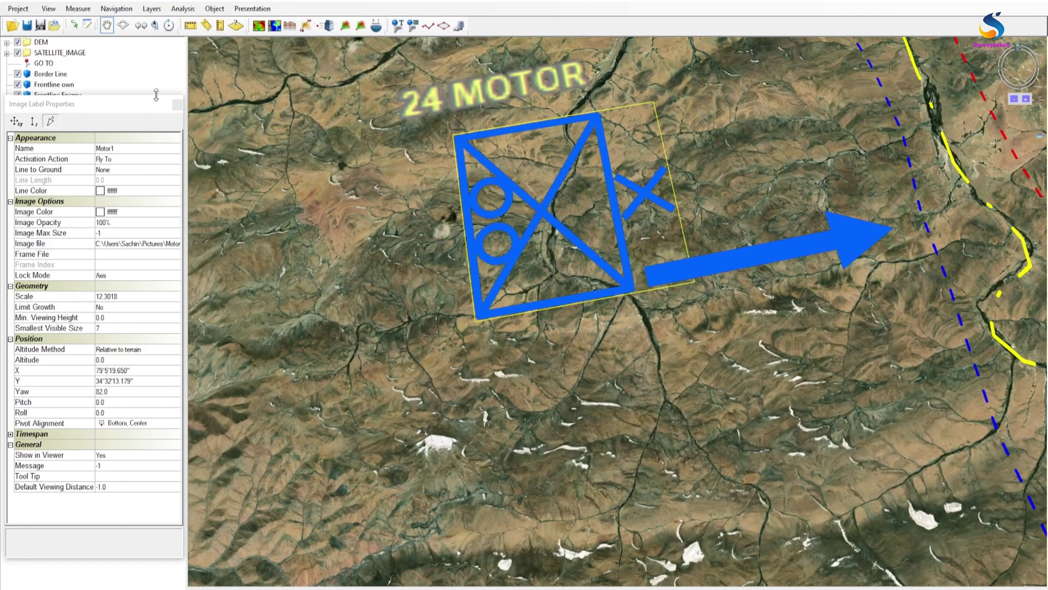
drag(158, 107, 281, 158)
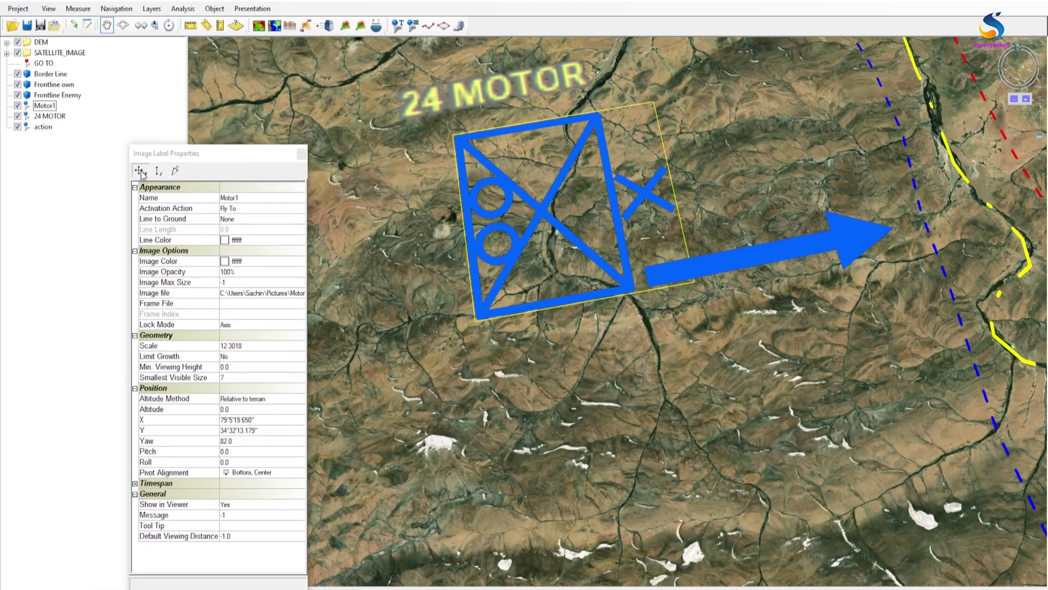
click(543, 180)
drag(552, 202, 505, 210)
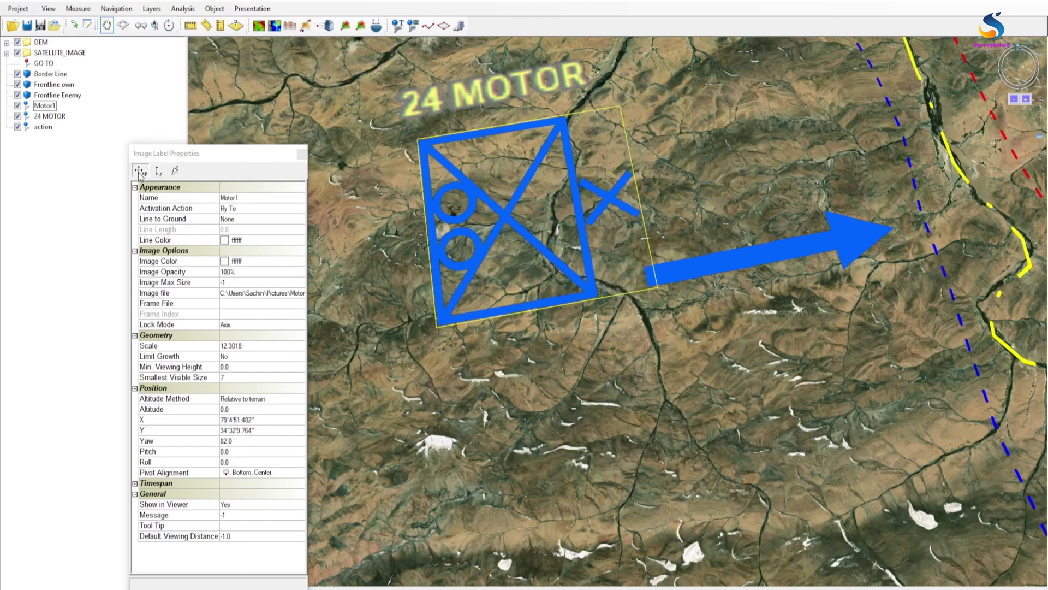
Move the Motor1 symbol vertically down to an altitude of about -1058.
drag(150, 154, 44, 157)
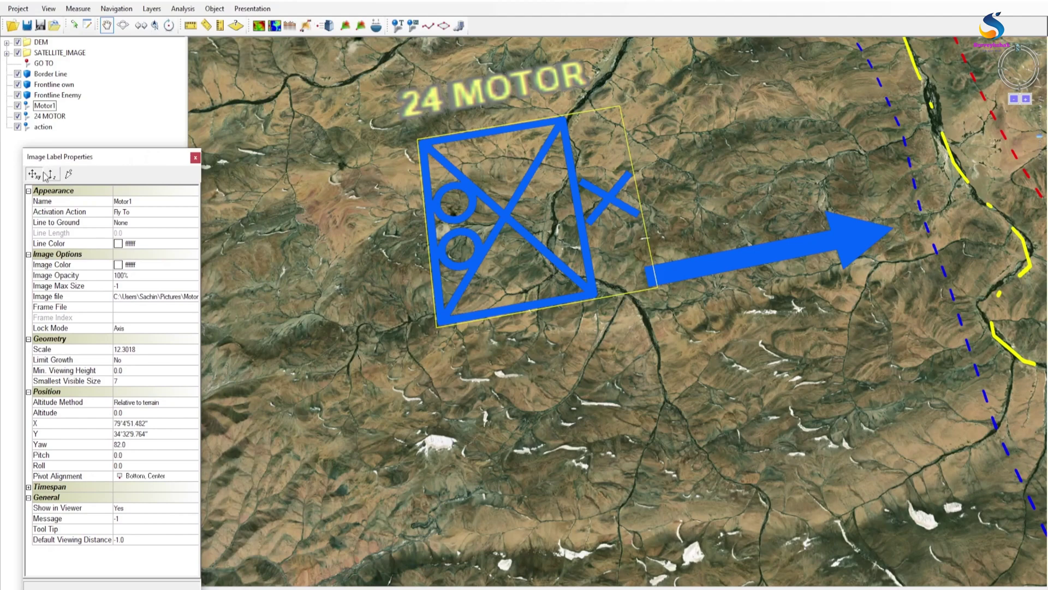
click(51, 174)
drag(473, 236, 502, 239)
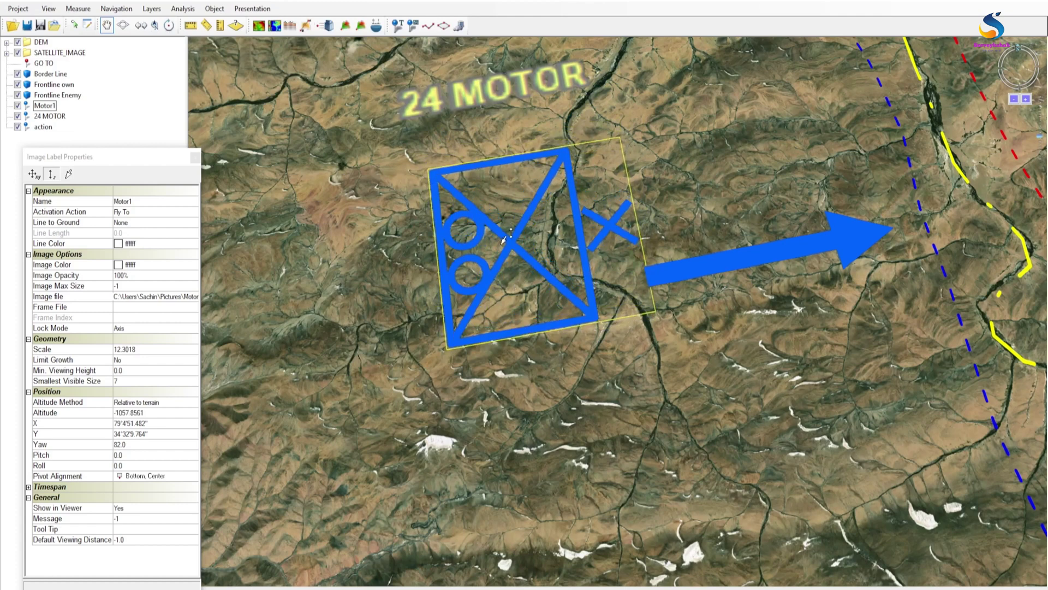
click(32, 175)
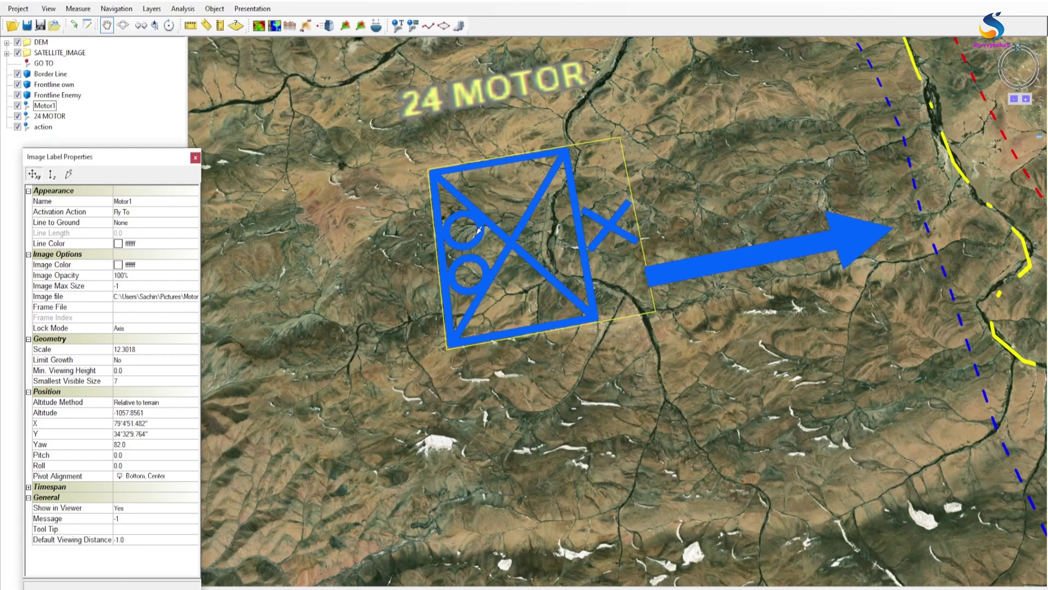
drag(514, 239, 489, 237)
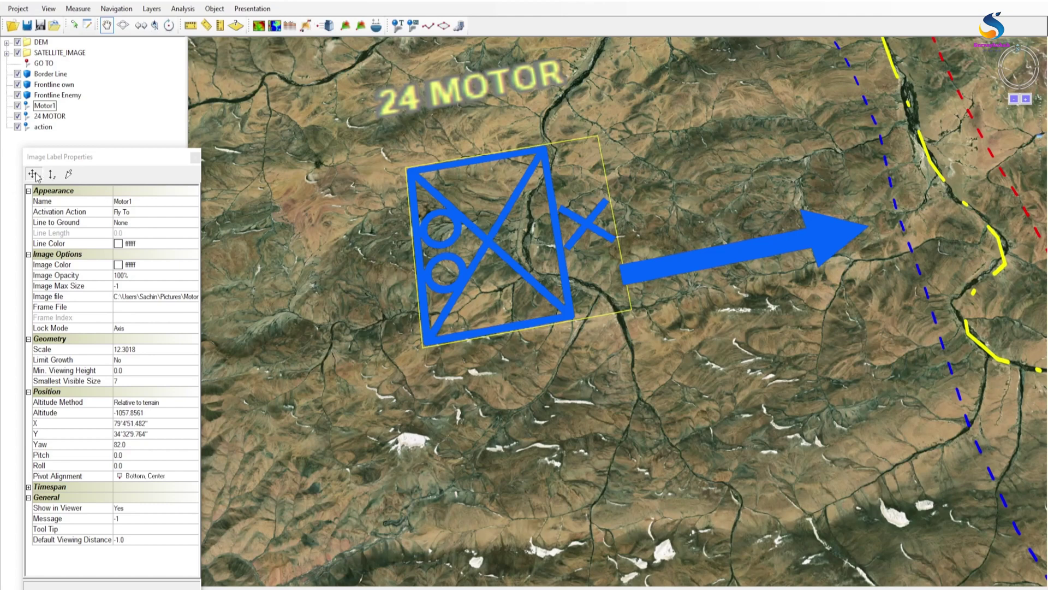
Move the 24 MOTOR text label so it sits directly above the Motor1 symbol, and close its properties.
click(69, 175)
click(449, 89)
click(34, 174)
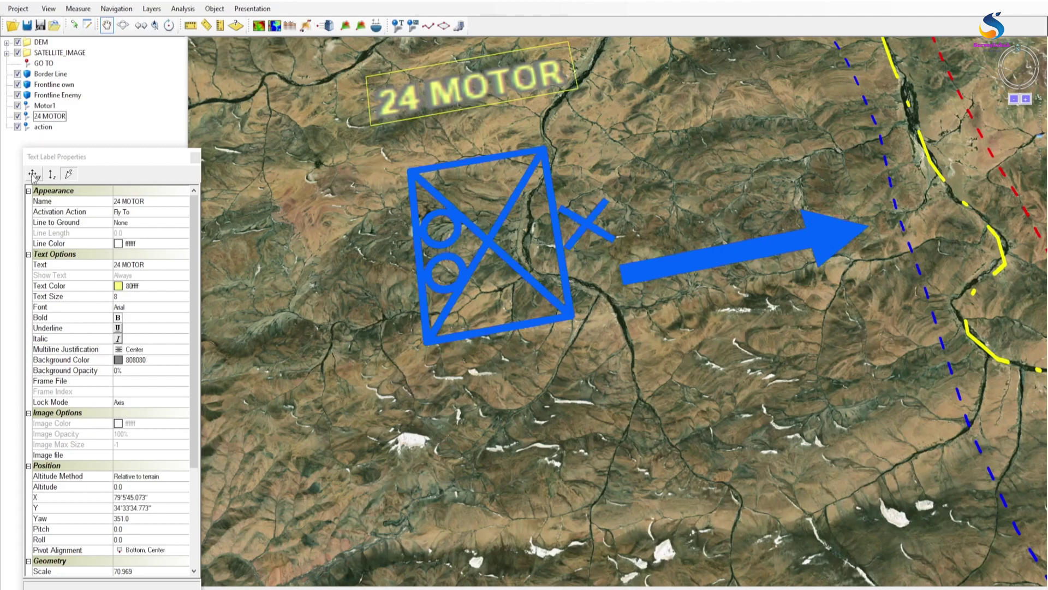
drag(463, 75, 495, 108)
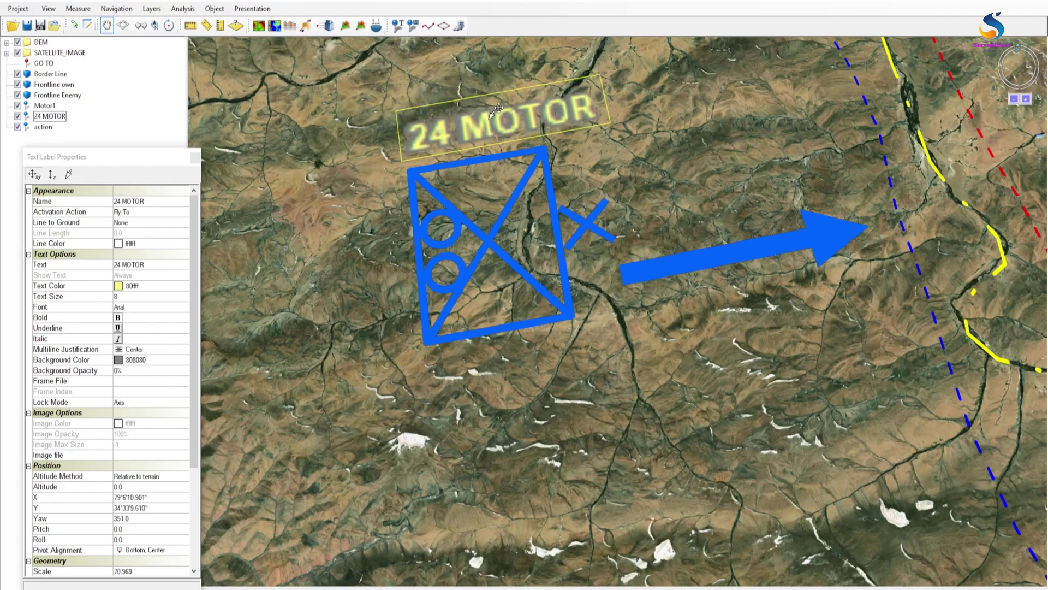
drag(414, 355, 356, 355)
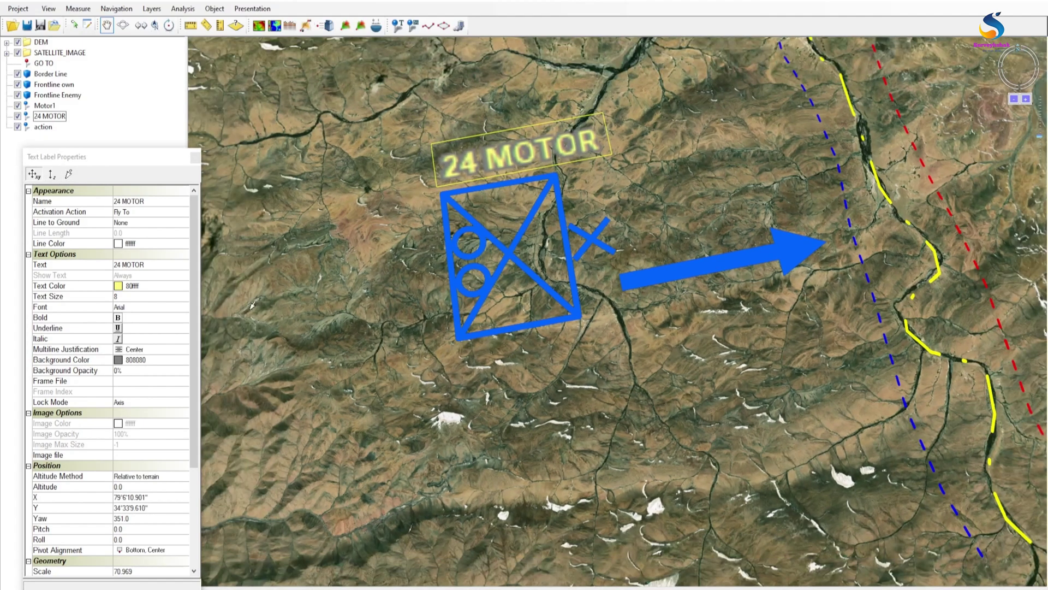
click(233, 219)
Insert an image label from attack.png and place it on the terrain east of the enemy frontline.
scroll(554, 304, down, 4)
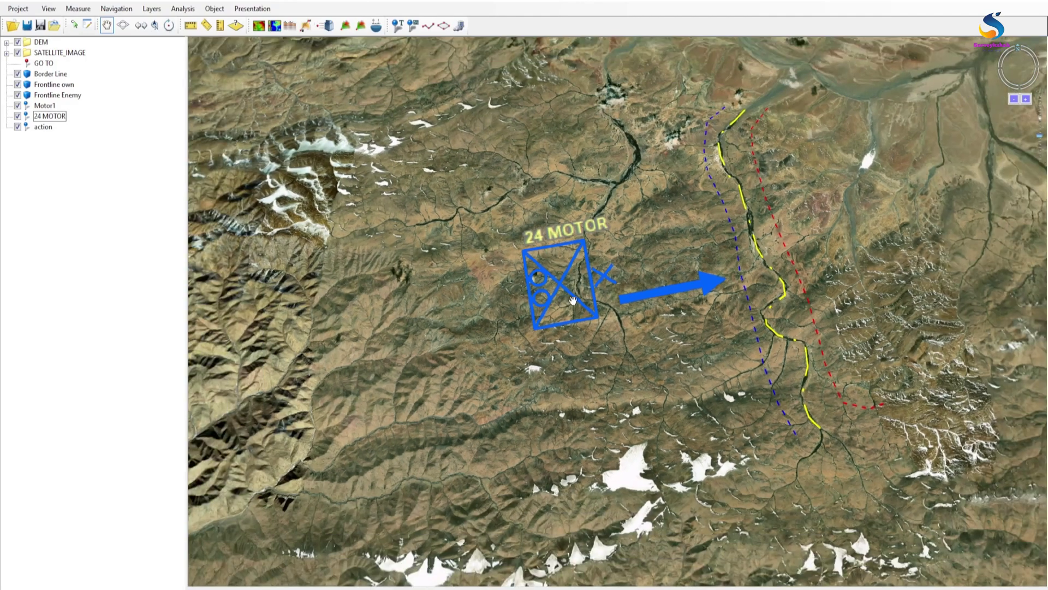
drag(654, 314, 456, 318)
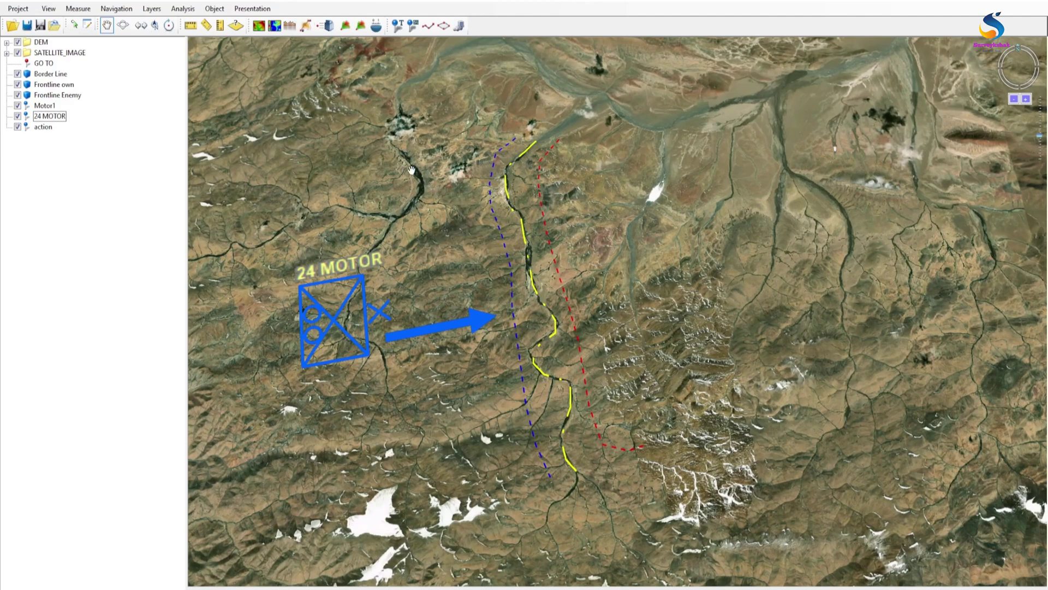
click(412, 31)
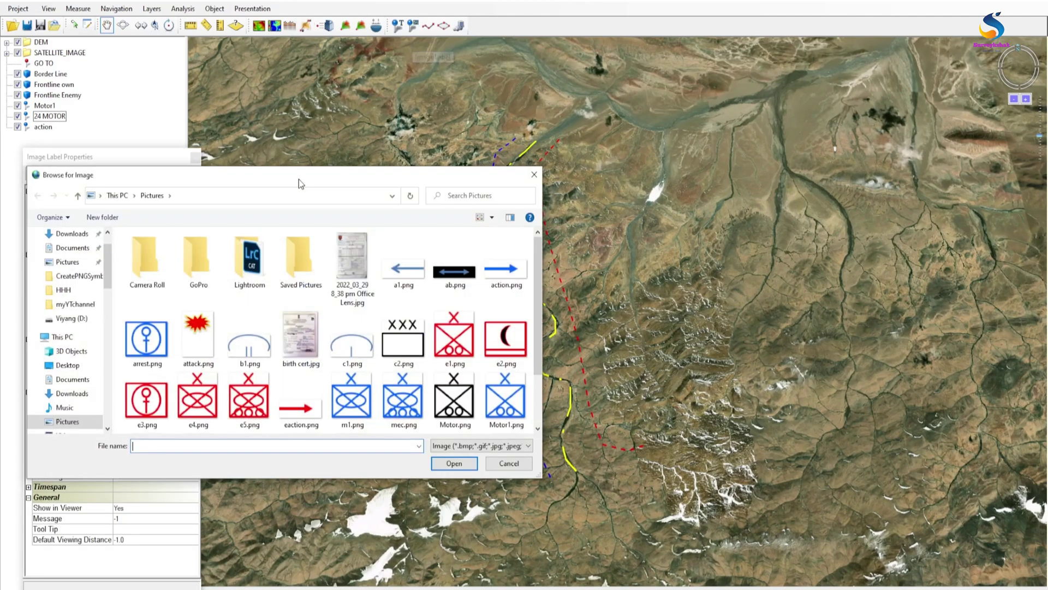
click(202, 335)
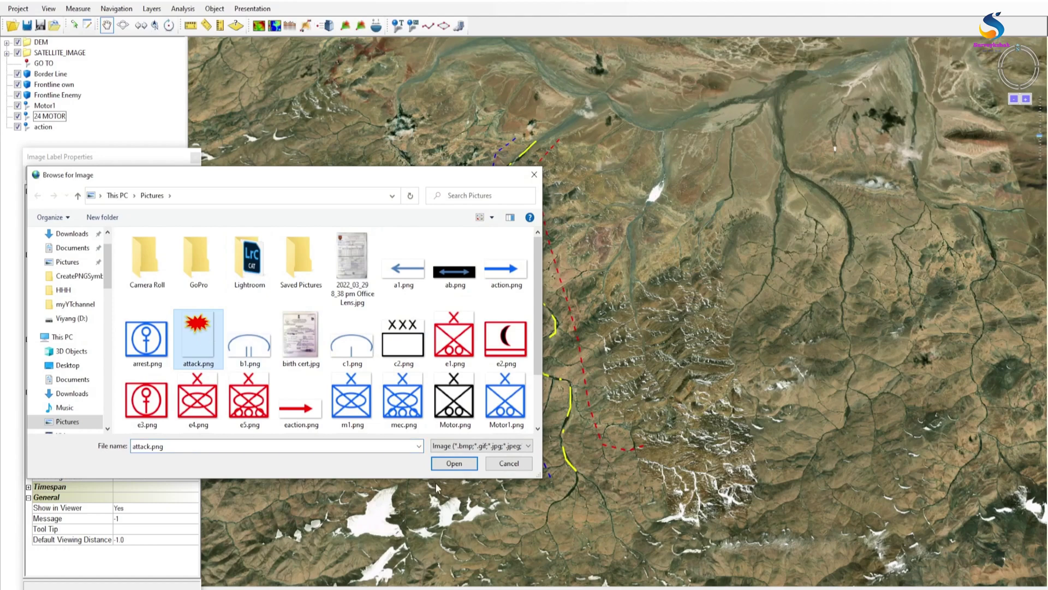
click(454, 464)
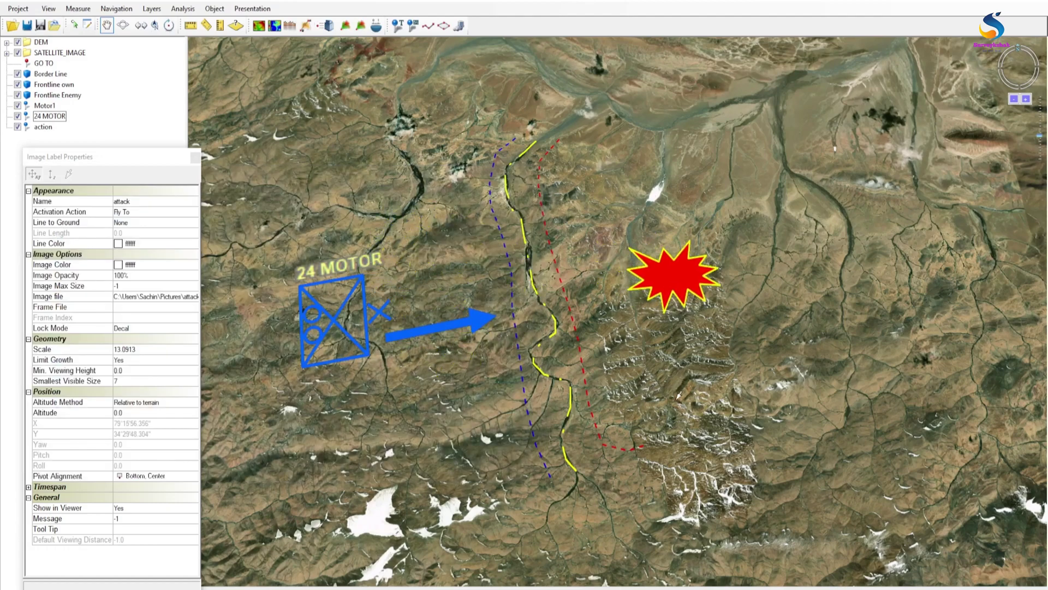
click(749, 336)
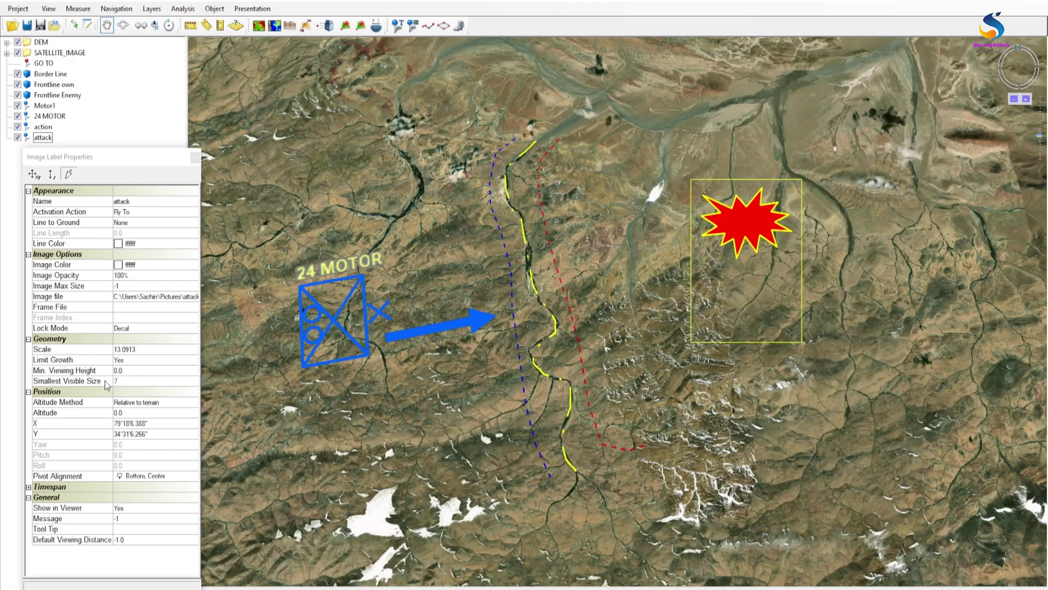
Set the attack symbol's Lock Mode to Axis and its Limit Growth option to No.
click(146, 327)
click(147, 327)
click(136, 349)
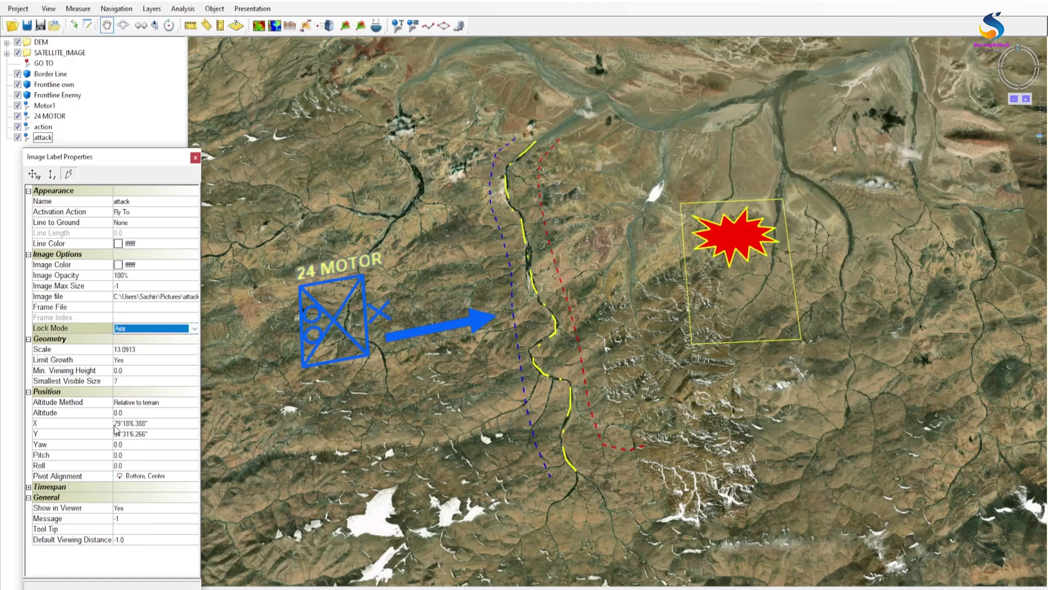
click(139, 359)
click(139, 359)
click(127, 378)
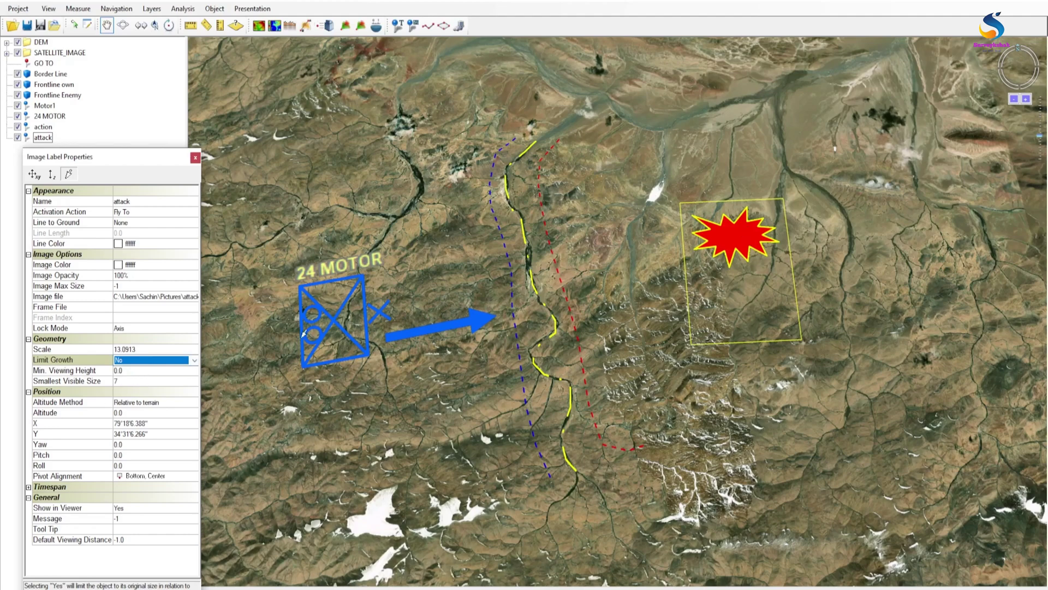
click(744, 287)
middle_drag(662, 326, 648, 250)
Try the attack symbol with Limit Growth set to Yes and check how its size behaves at different viewing distances.
click(127, 360)
click(122, 371)
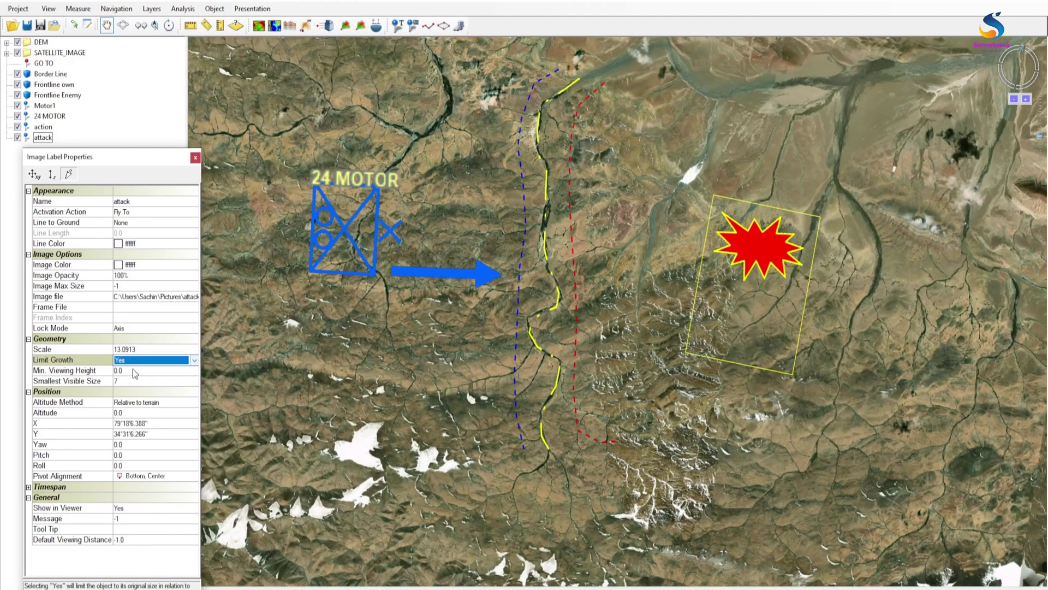
scroll(722, 293, down, 3)
scroll(721, 293, up, 5)
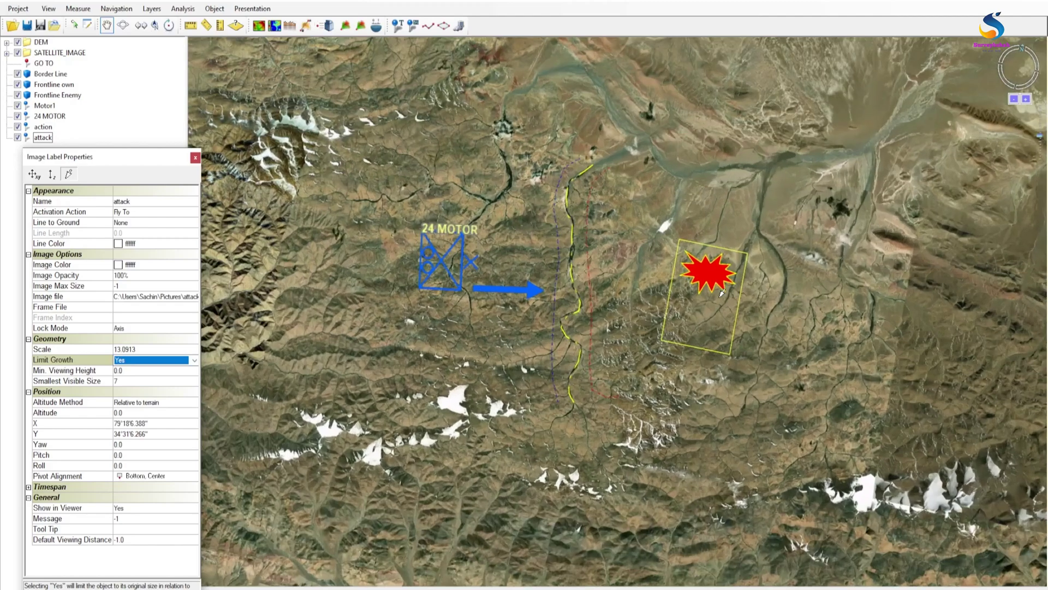
scroll(871, 226, up, 2)
drag(719, 223, 464, 324)
scroll(464, 325, up, 3)
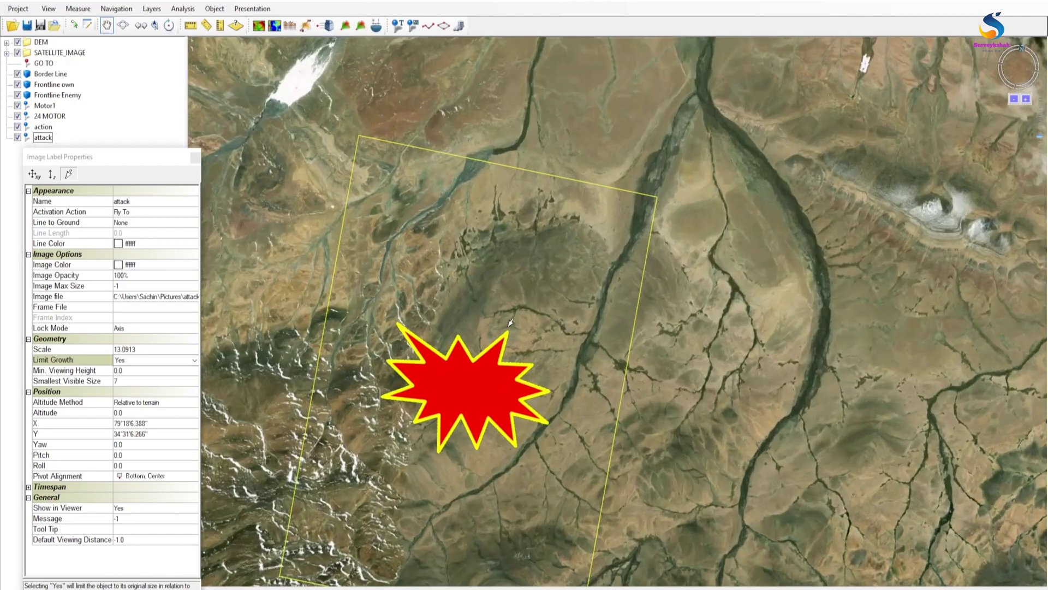
scroll(511, 323, up, 3)
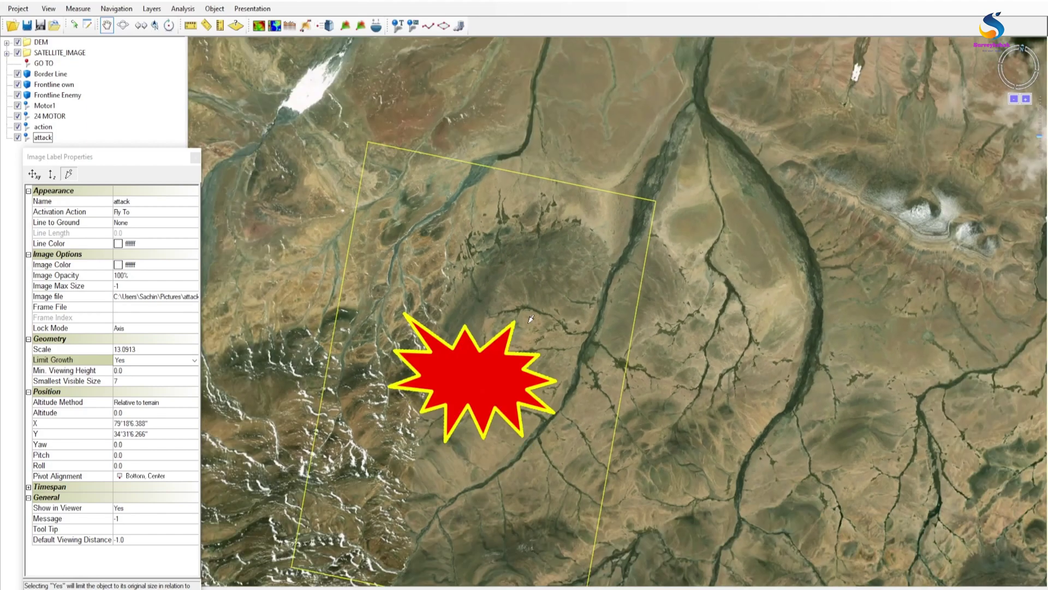
scroll(472, 428, down, 4)
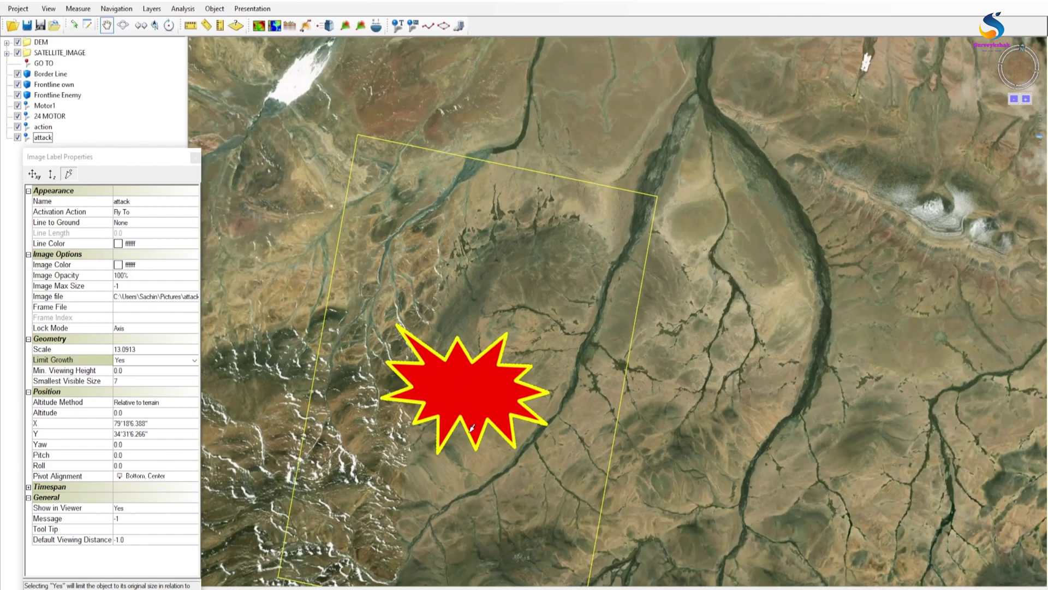
scroll(471, 427, up, 4)
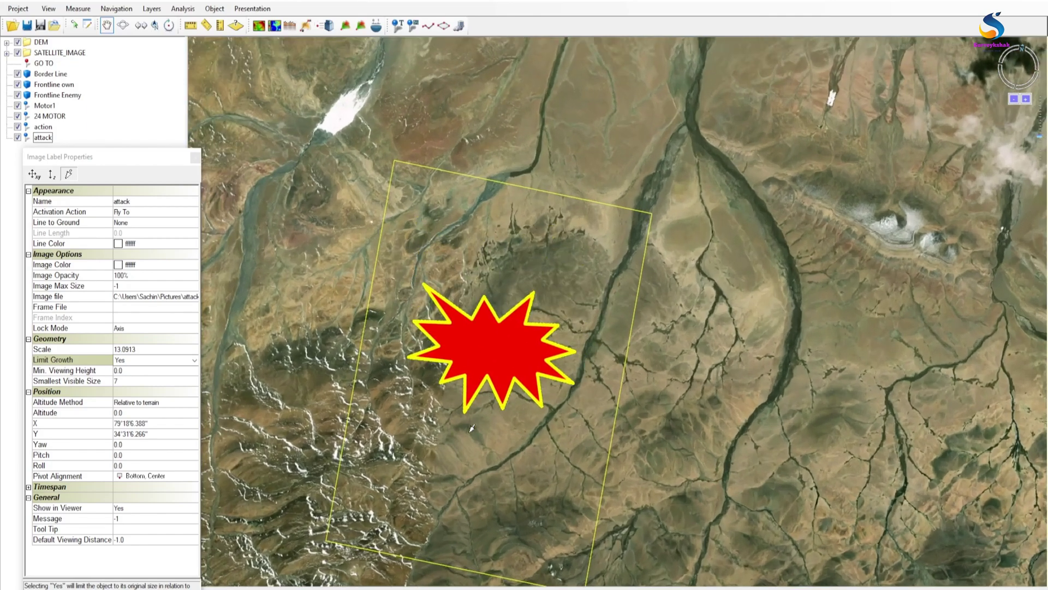
scroll(472, 428, down, 4)
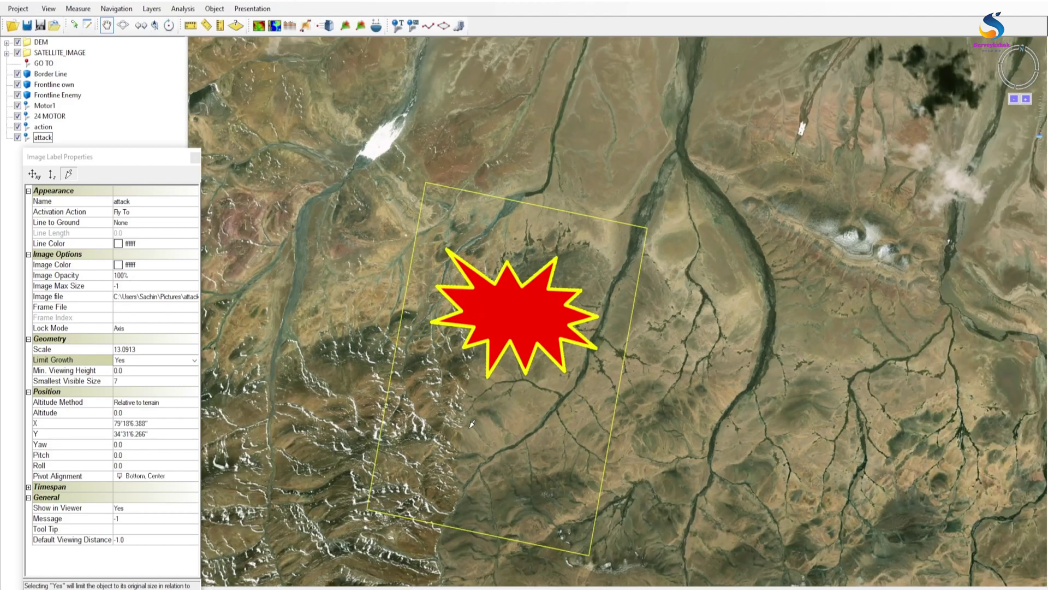
scroll(478, 412, down, 3)
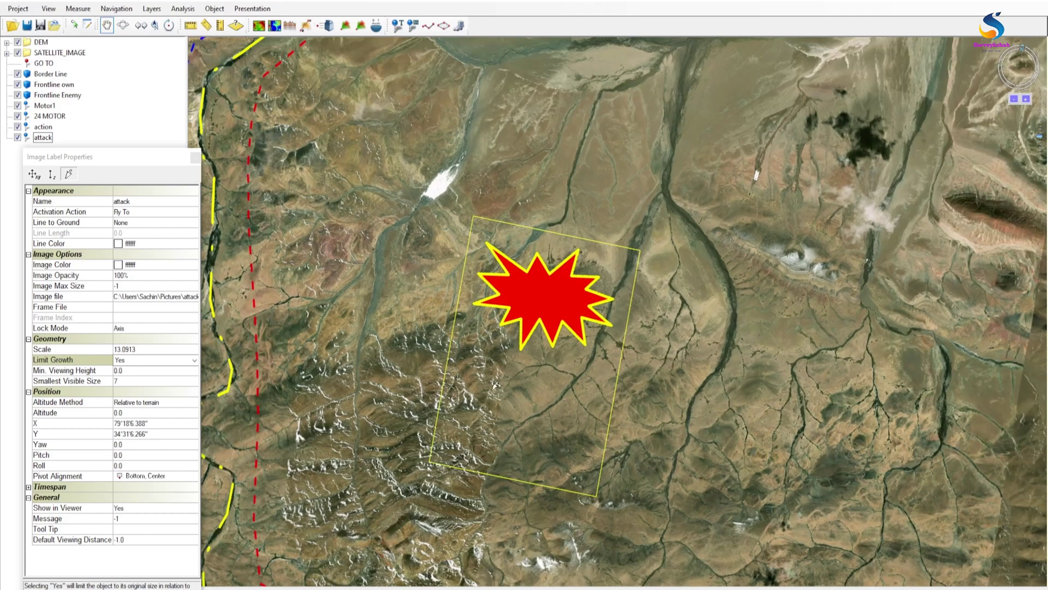
Set the attack symbol's Limit Growth option back to No.
click(127, 362)
click(127, 362)
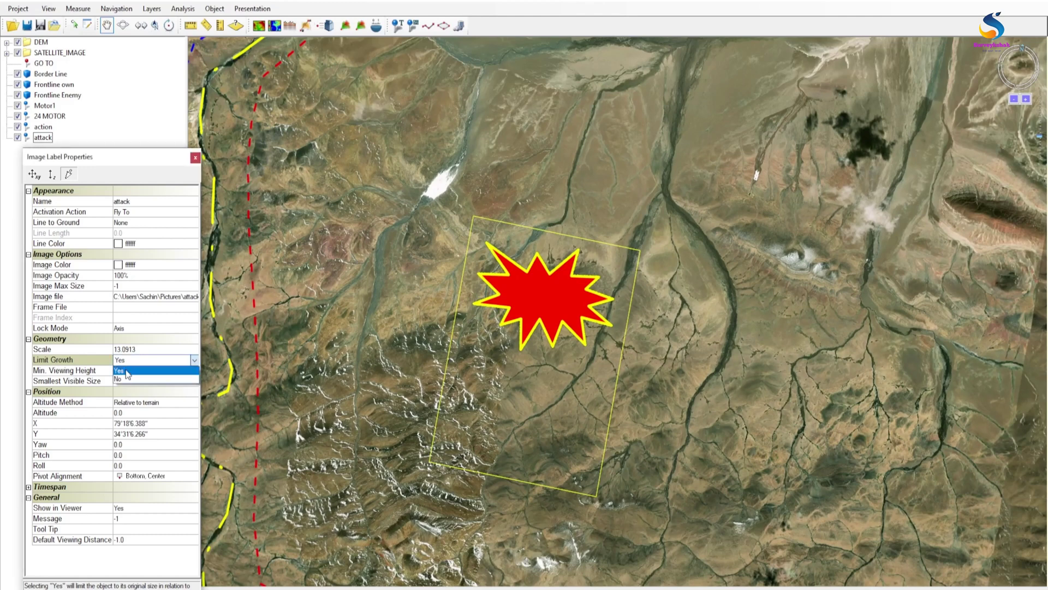
click(127, 379)
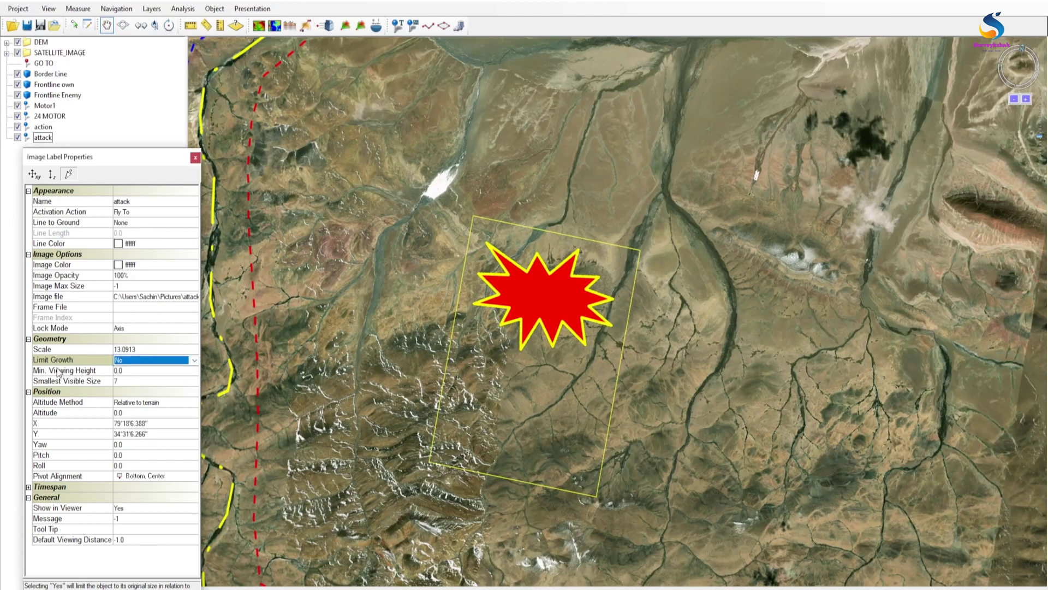
Examine how the attack symbol scales with the terrain at closer and farther viewing distances.
scroll(561, 286, up, 3)
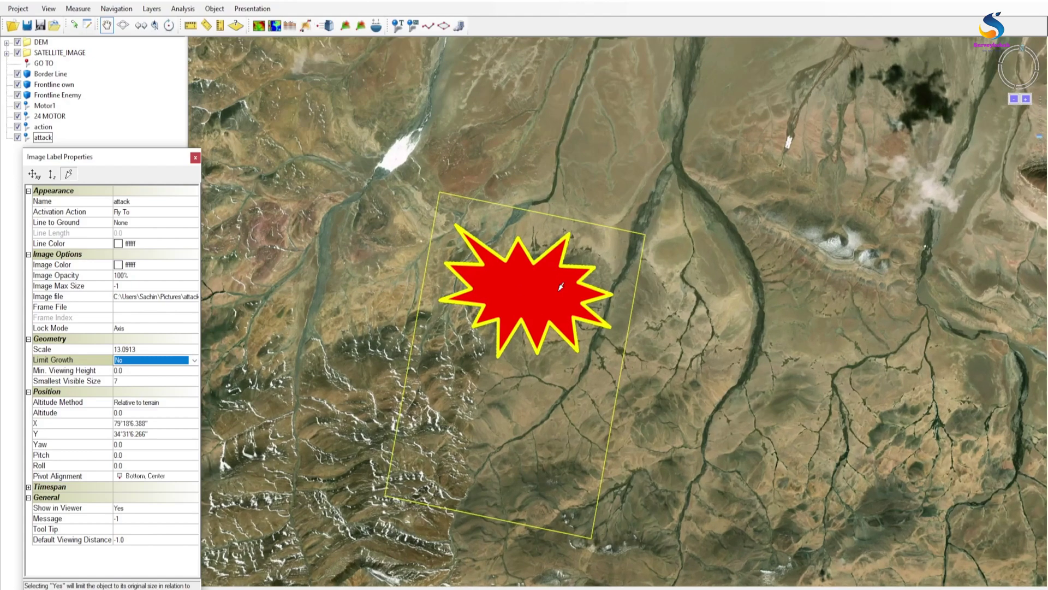
scroll(480, 272, up, 2)
scroll(388, 227, up, 1)
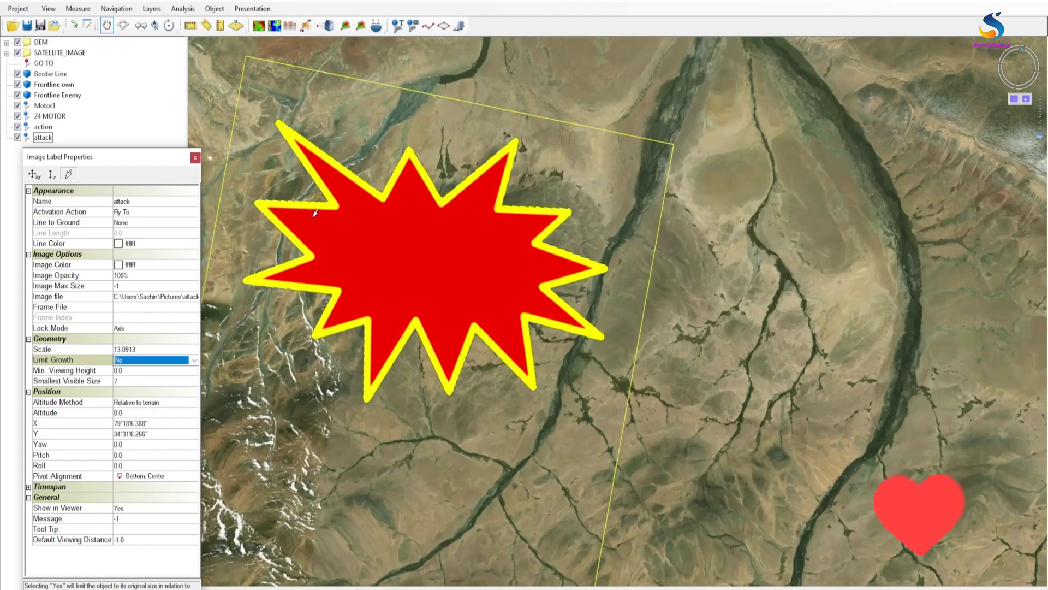
scroll(306, 205, up, 2)
scroll(491, 234, down, 1)
scroll(654, 263, up, 1)
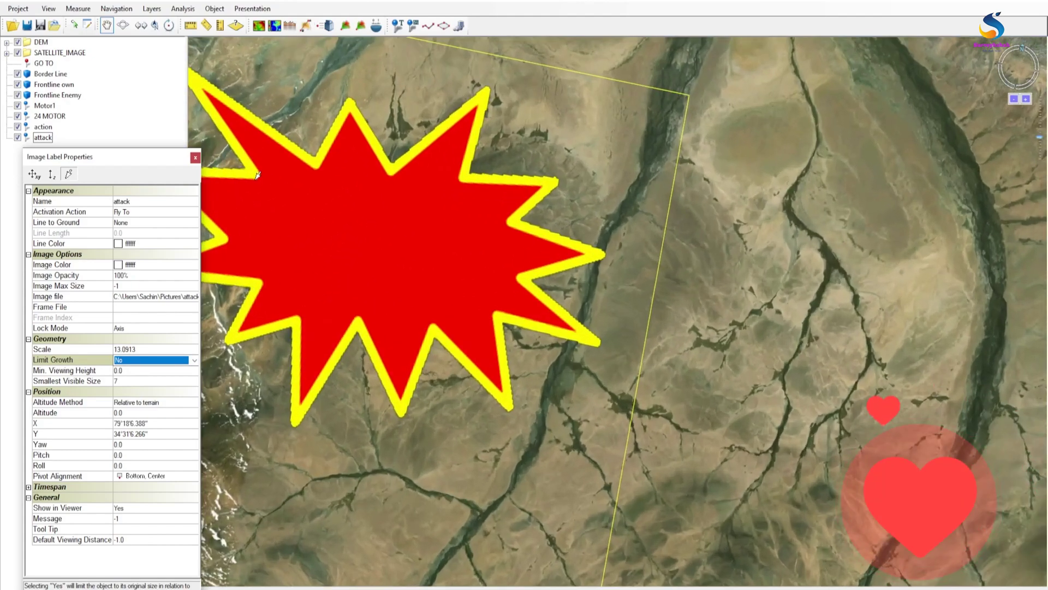
scroll(654, 264, down, 1)
scroll(431, 264, down, 1)
scroll(424, 268, down, 1)
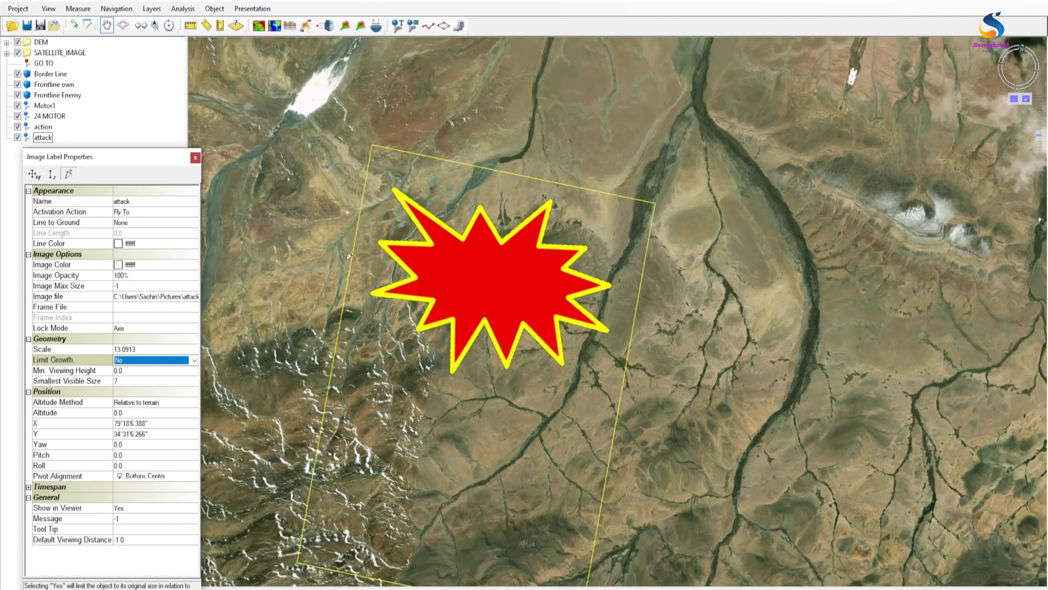
scroll(473, 269, down, 1)
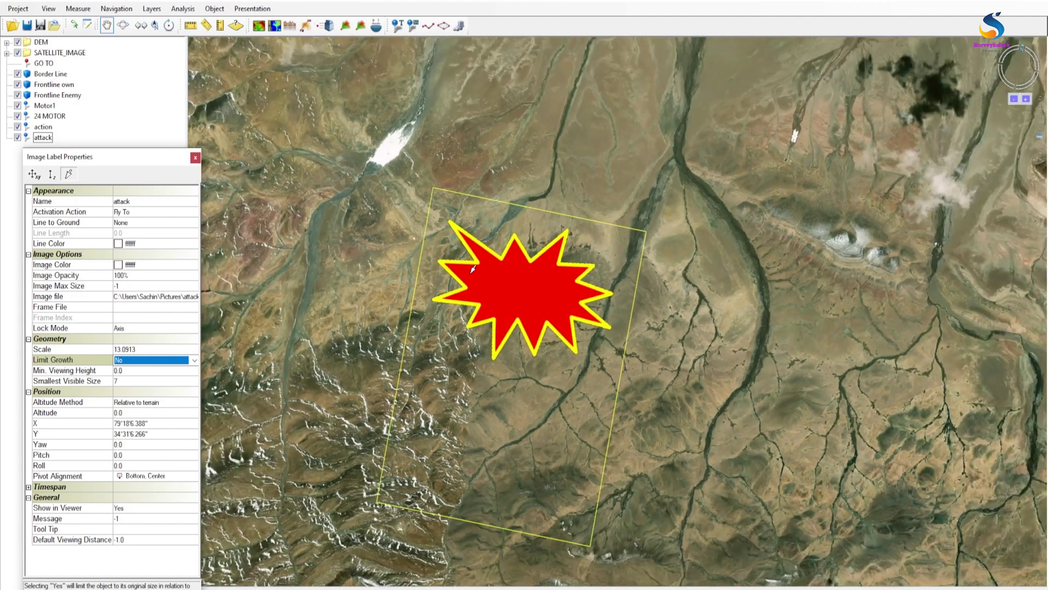
Set the attack symbol's Image Max Size to 500.
click(134, 327)
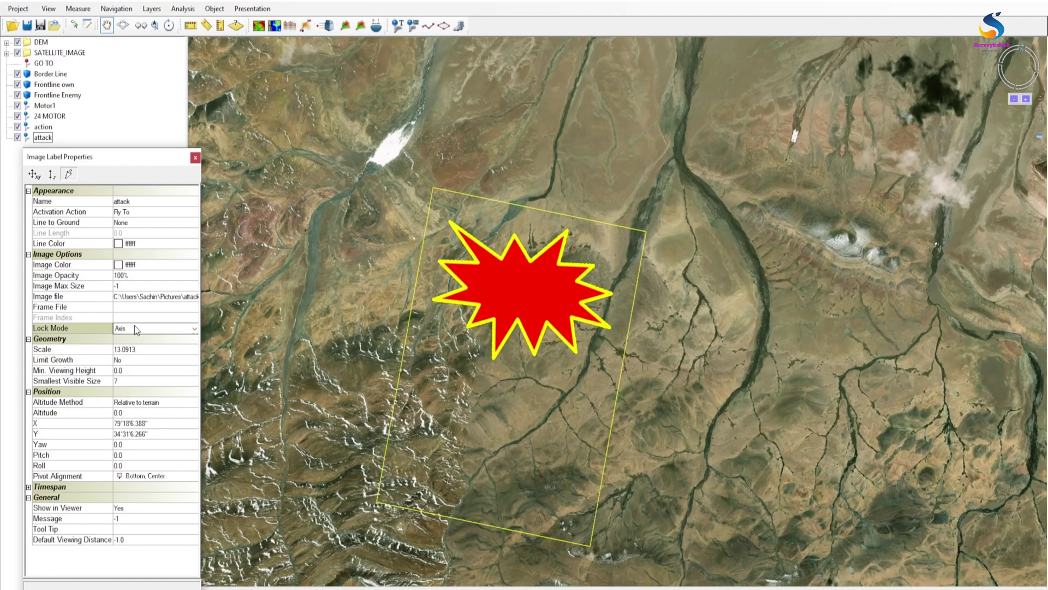
click(131, 359)
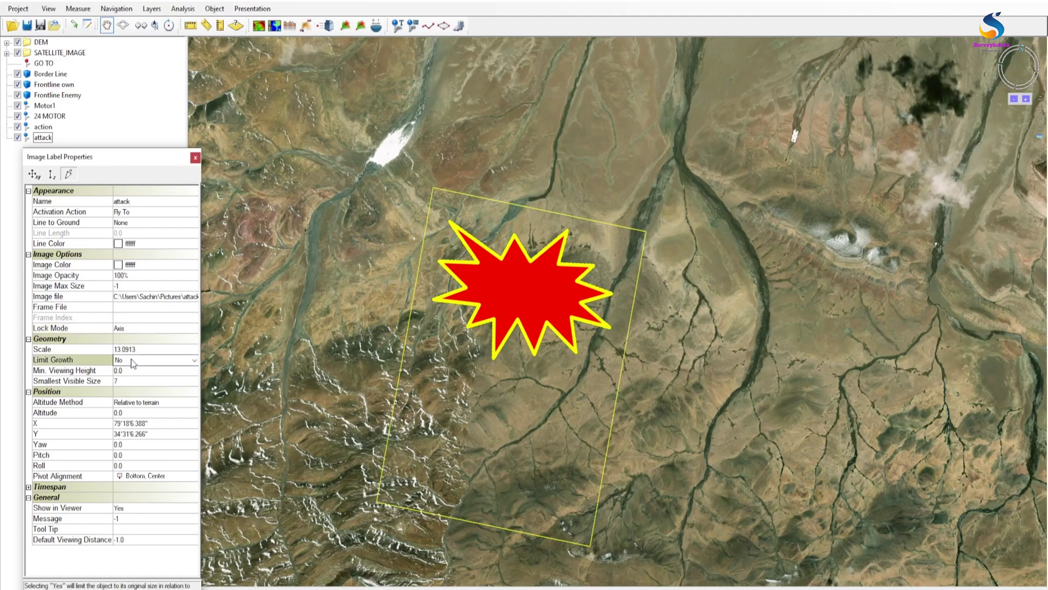
click(83, 436)
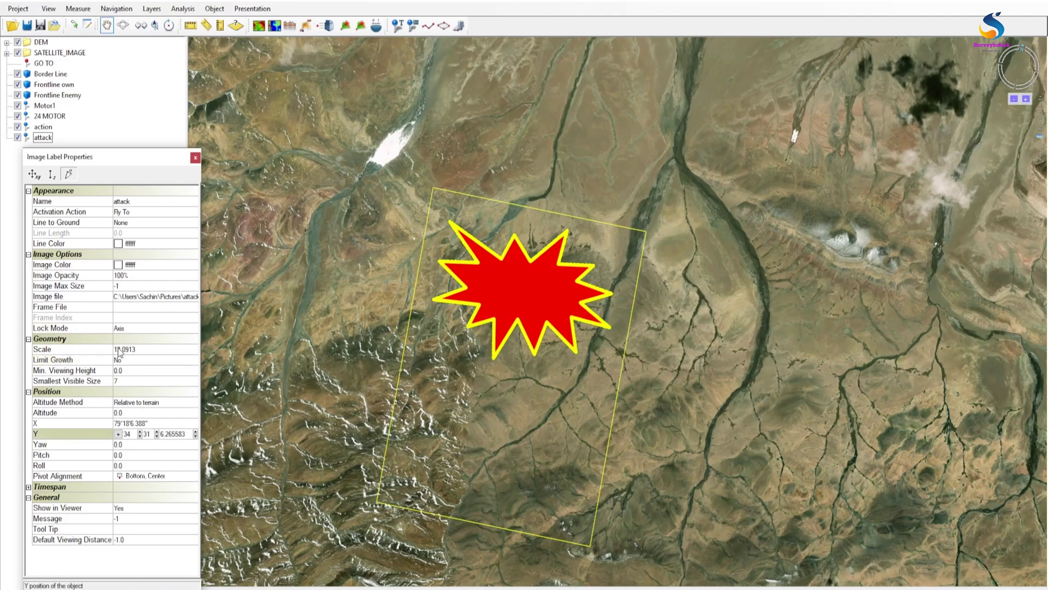
click(123, 285)
drag(123, 285, 108, 285)
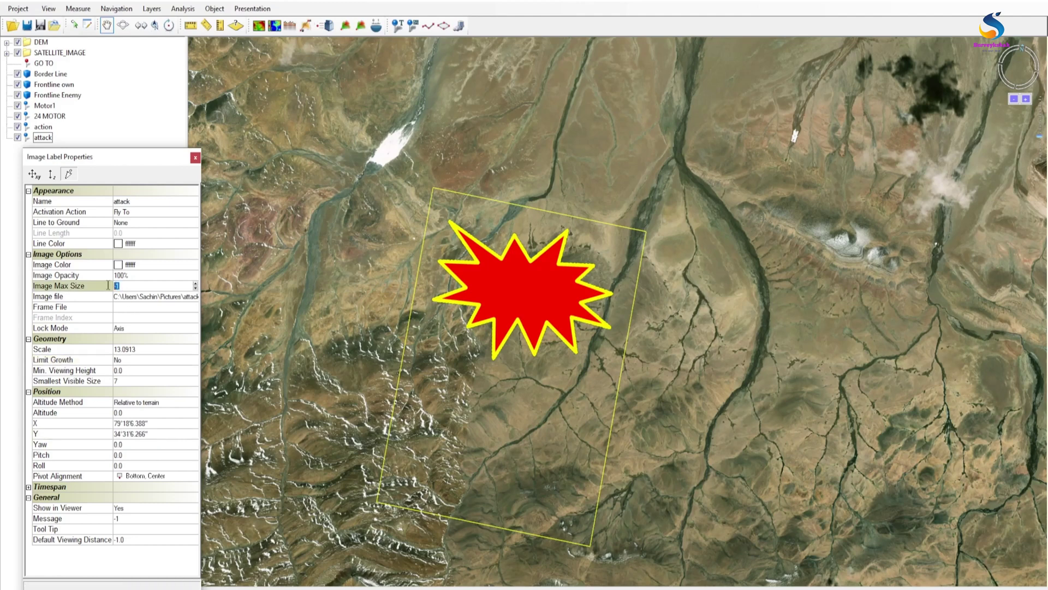
text(1)
key(Return)
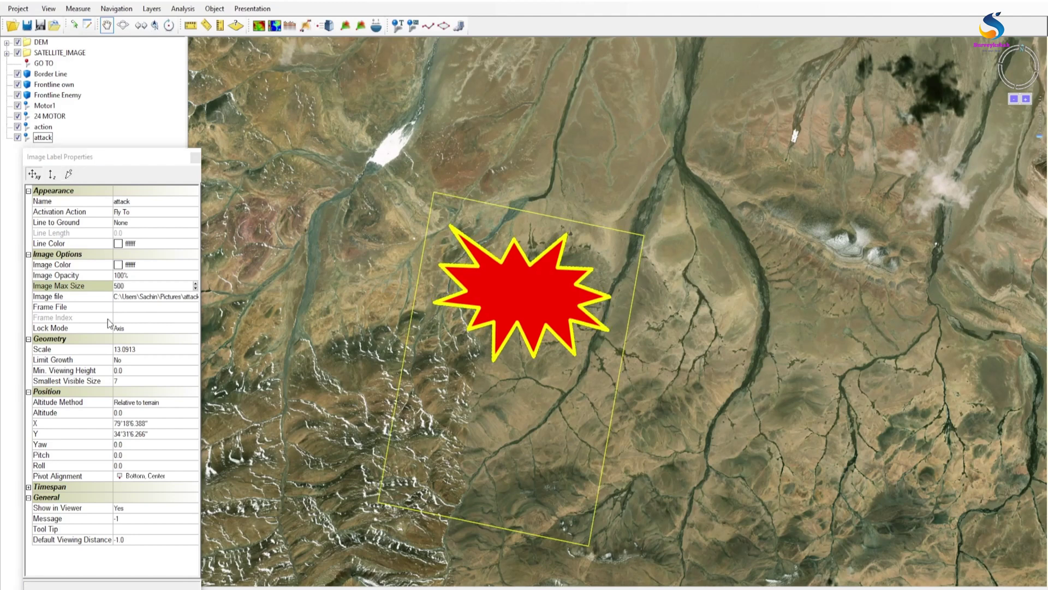
Set the attack symbol's Image Max Size to 300 and move the symbol slightly north-east on the terrain.
double_click(120, 286)
text(300)
key(Return)
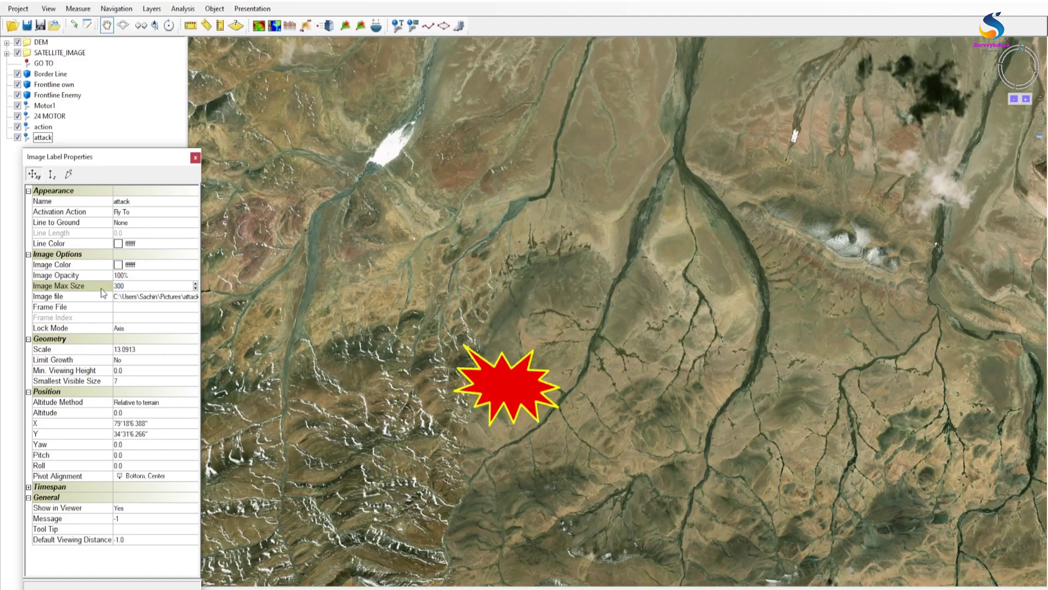
drag(518, 383, 562, 286)
scroll(461, 367, down, 1)
scroll(461, 367, down, 3)
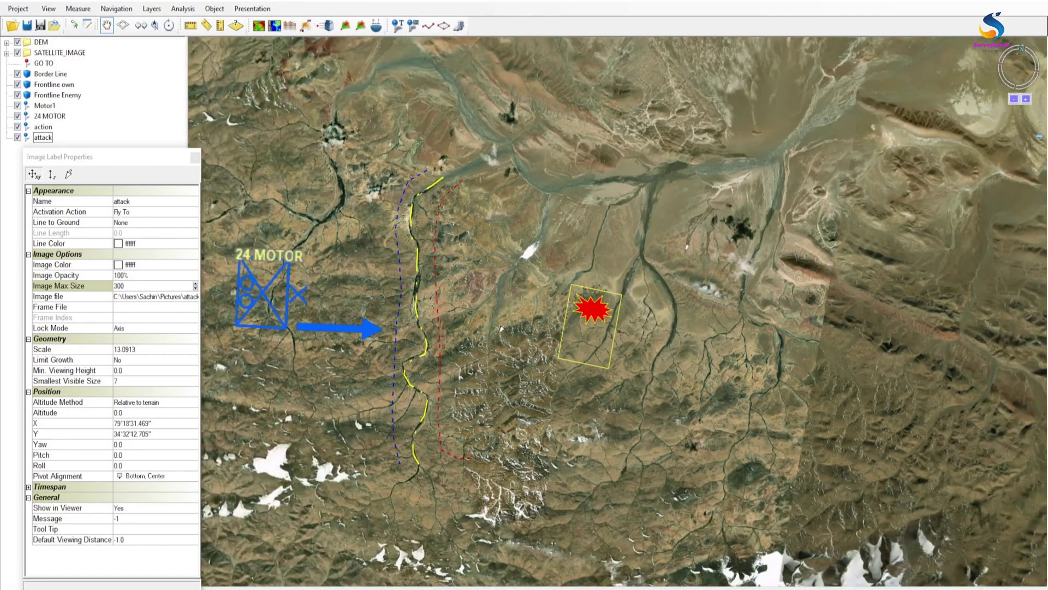
scroll(615, 298, up, 4)
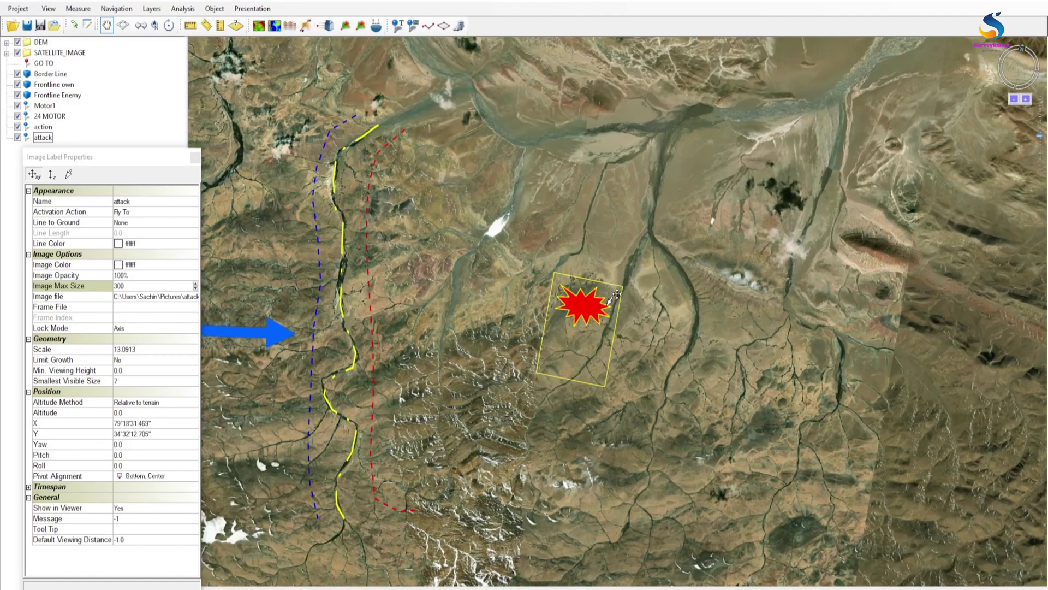
scroll(616, 295, up, 2)
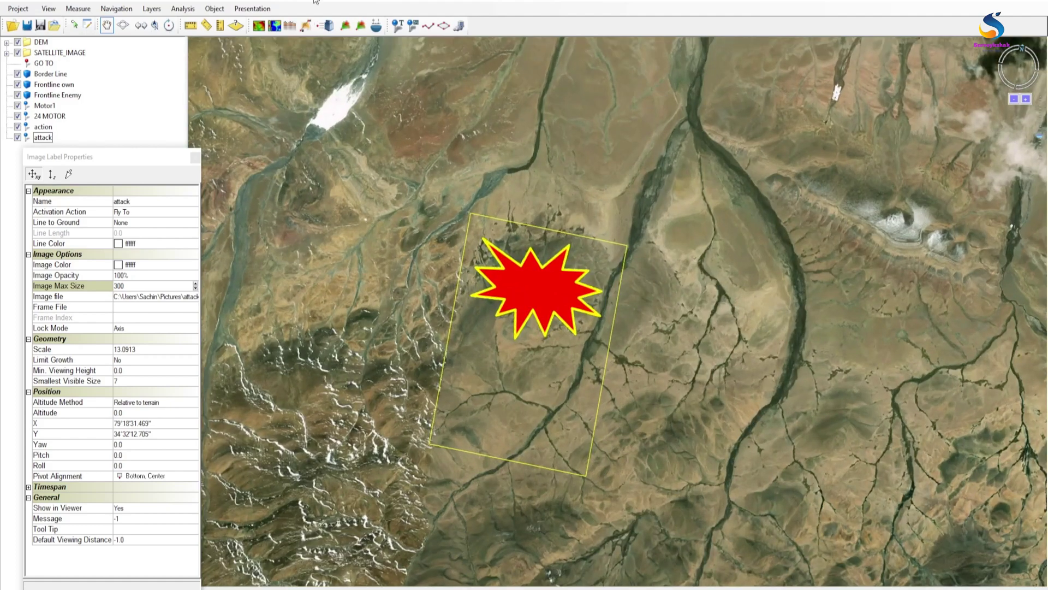
Add a text label reading BUILDING ATTACK just above the attack symbol.
click(398, 27)
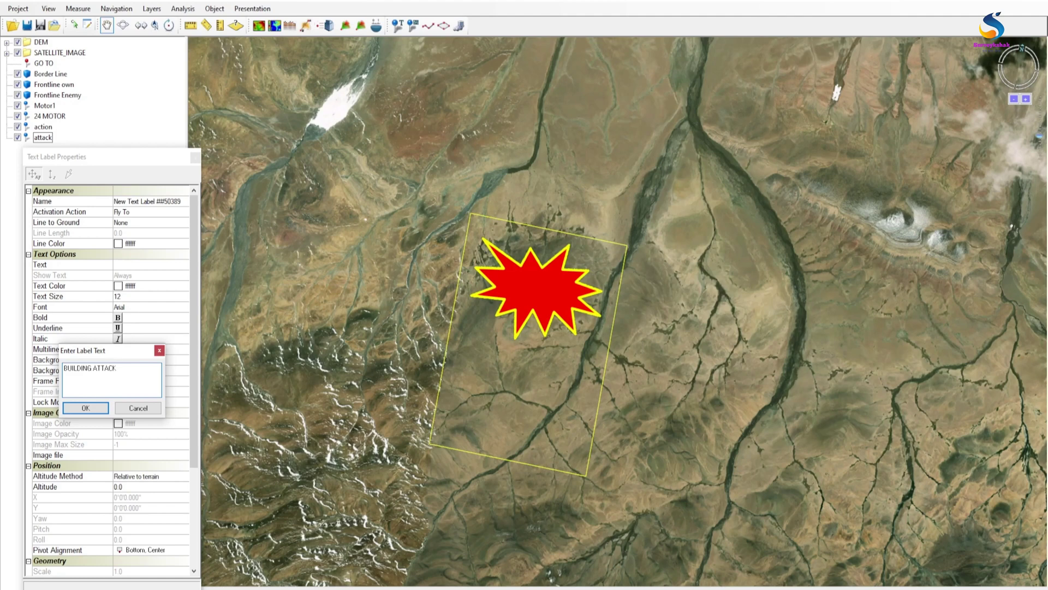
click(86, 408)
click(533, 214)
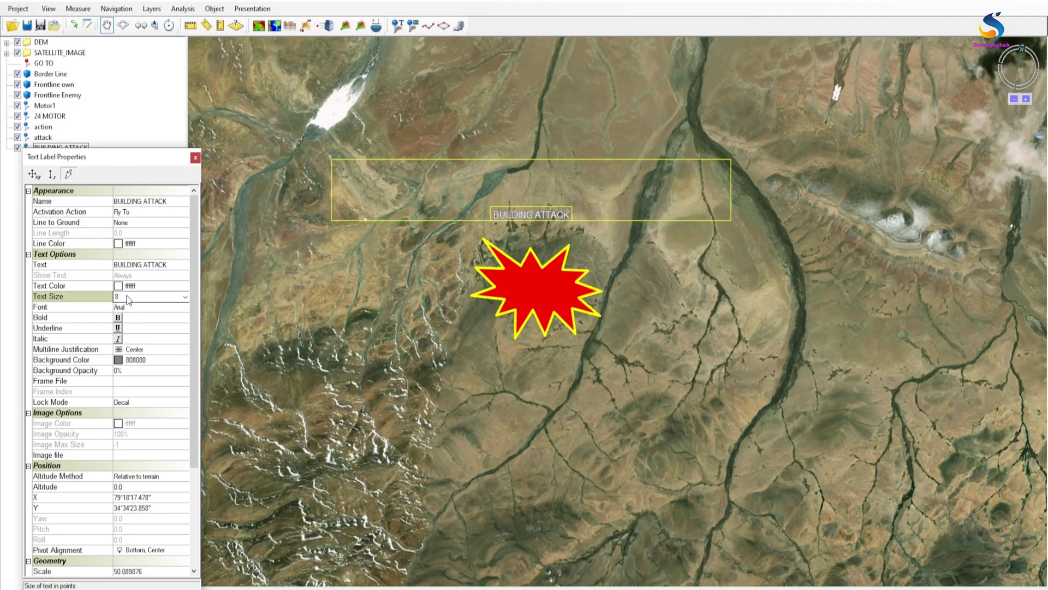
Set the BUILDING ATTACK label's Lock Mode to Axis and its Limit Growth option to No.
click(145, 403)
click(145, 403)
click(136, 418)
drag(195, 402, 191, 480)
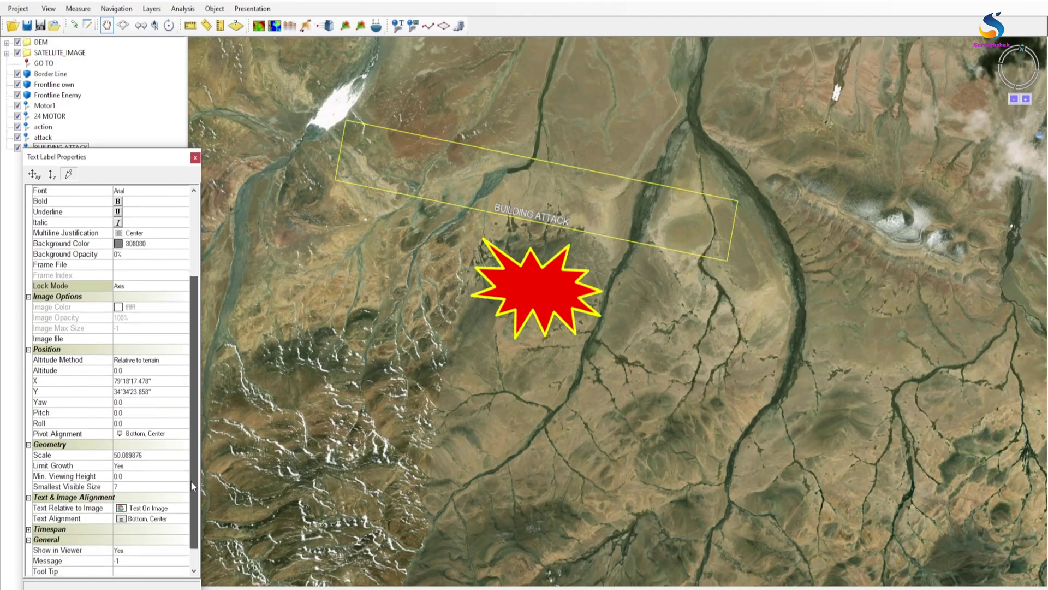
click(152, 465)
click(152, 465)
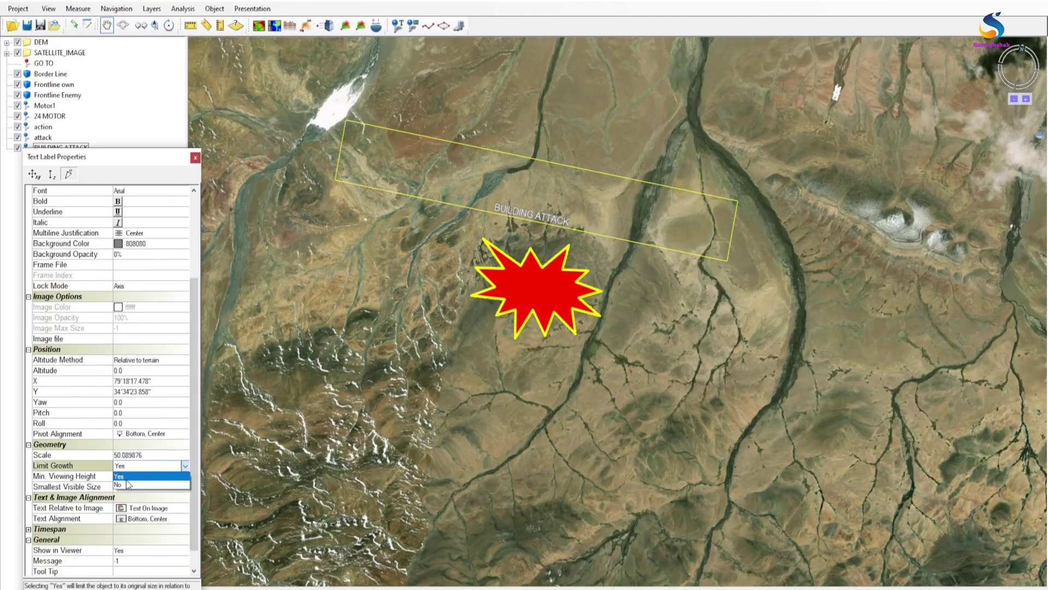
click(126, 483)
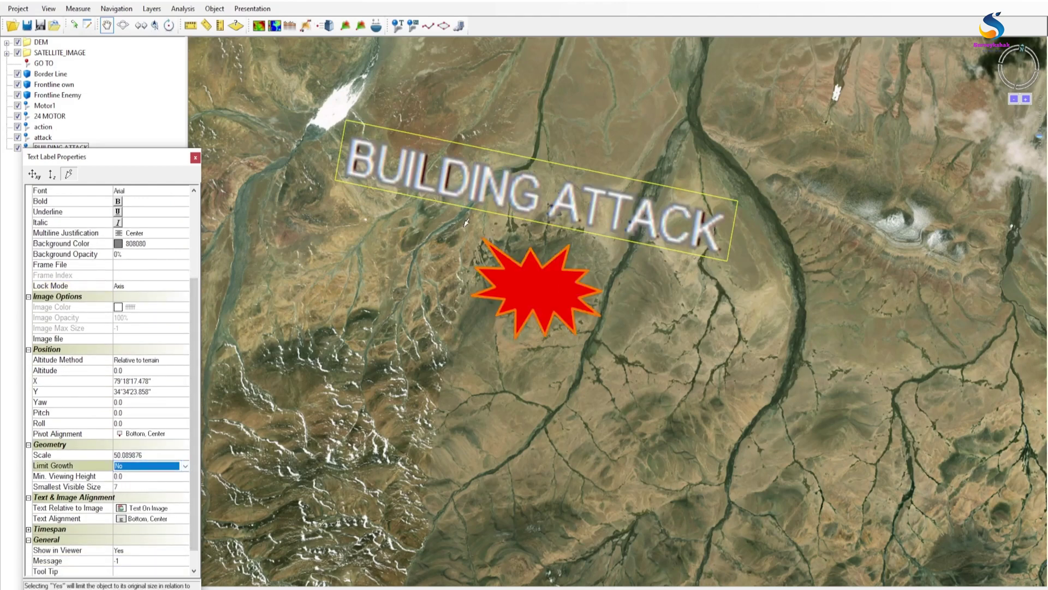
Try text sizes 8 and 48 on the BUILDING ATTACK label.
drag(194, 319, 194, 237)
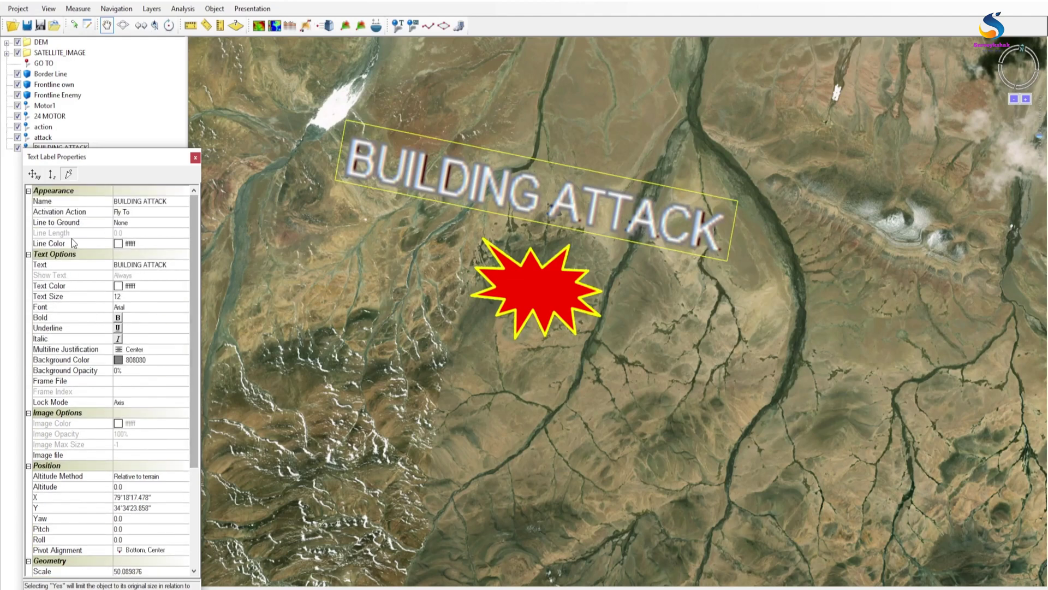
click(123, 301)
click(123, 299)
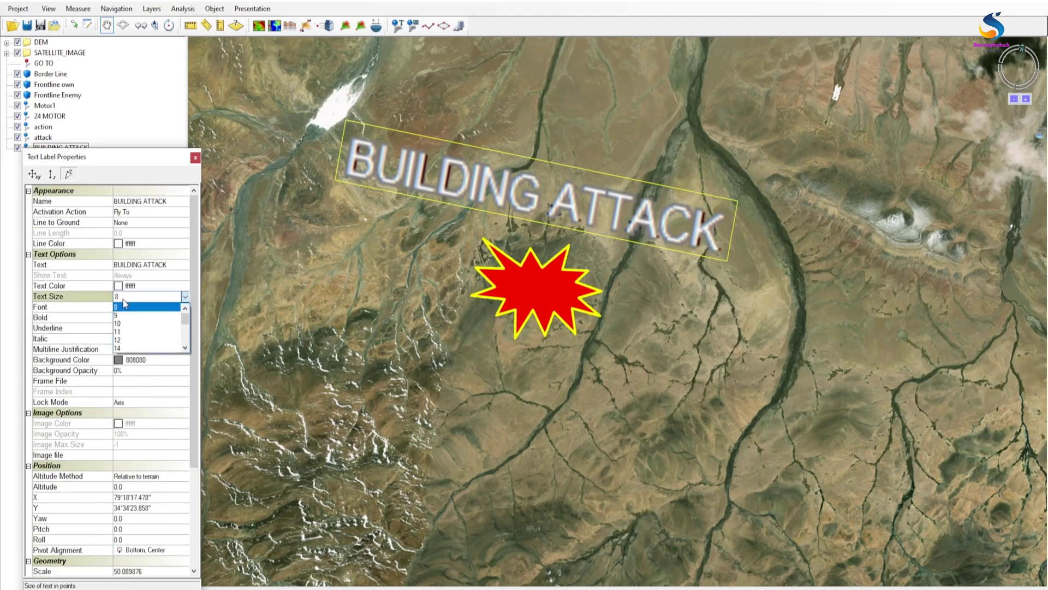
click(124, 305)
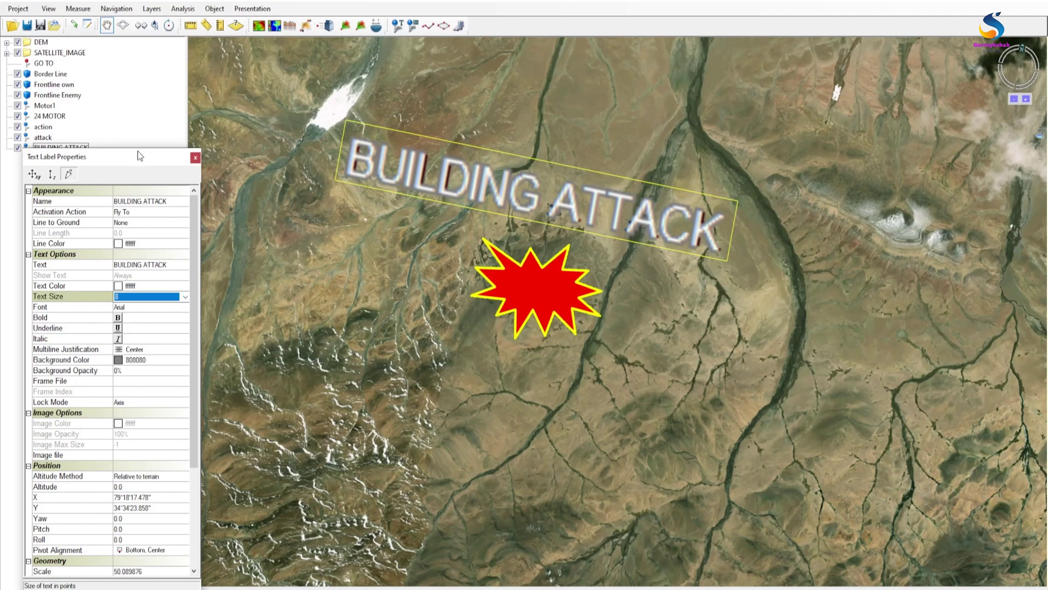
click(371, 166)
click(123, 294)
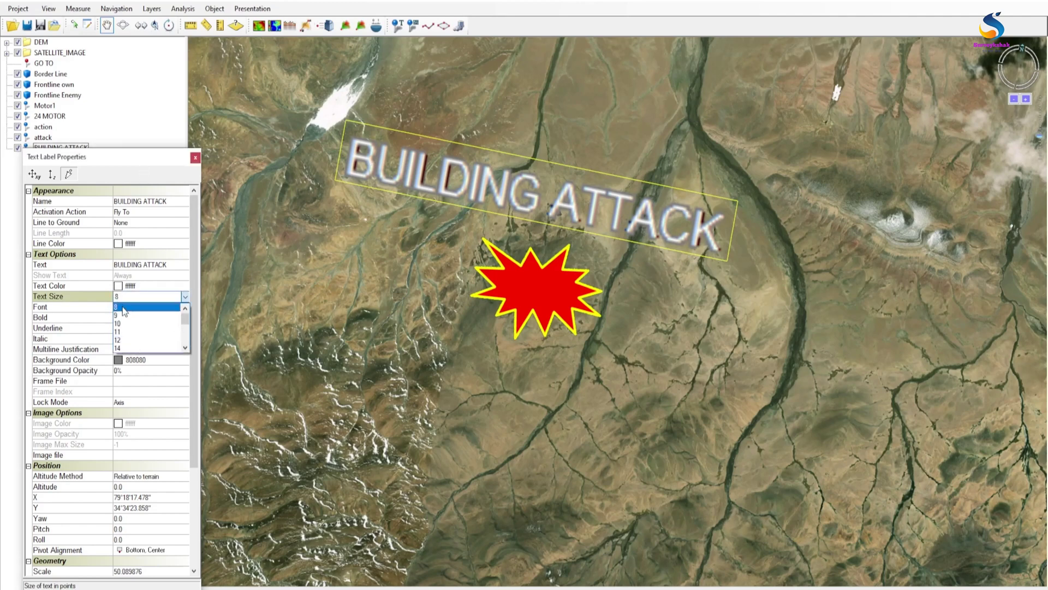
click(125, 306)
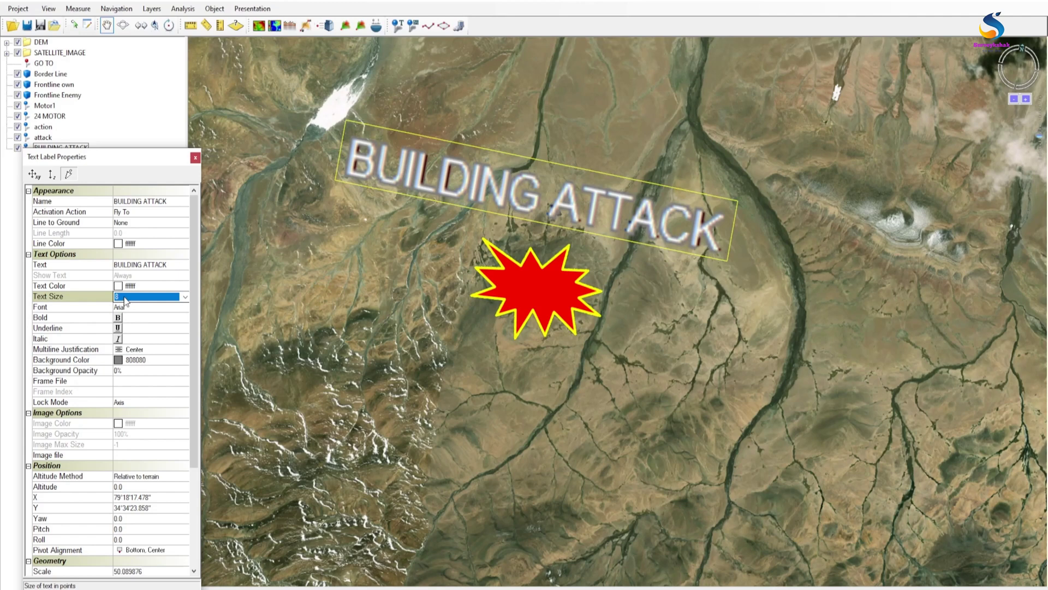
text(48)
key(Return)
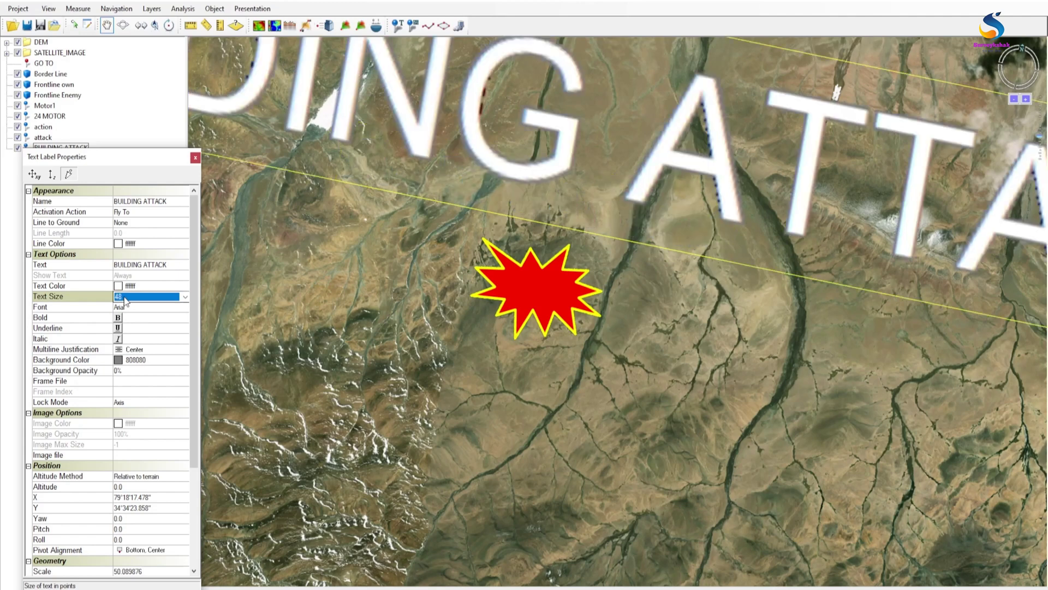
Reduce the BUILDING ATTACK label's text size to 8.
click(185, 296)
scroll(185, 327, up, 5)
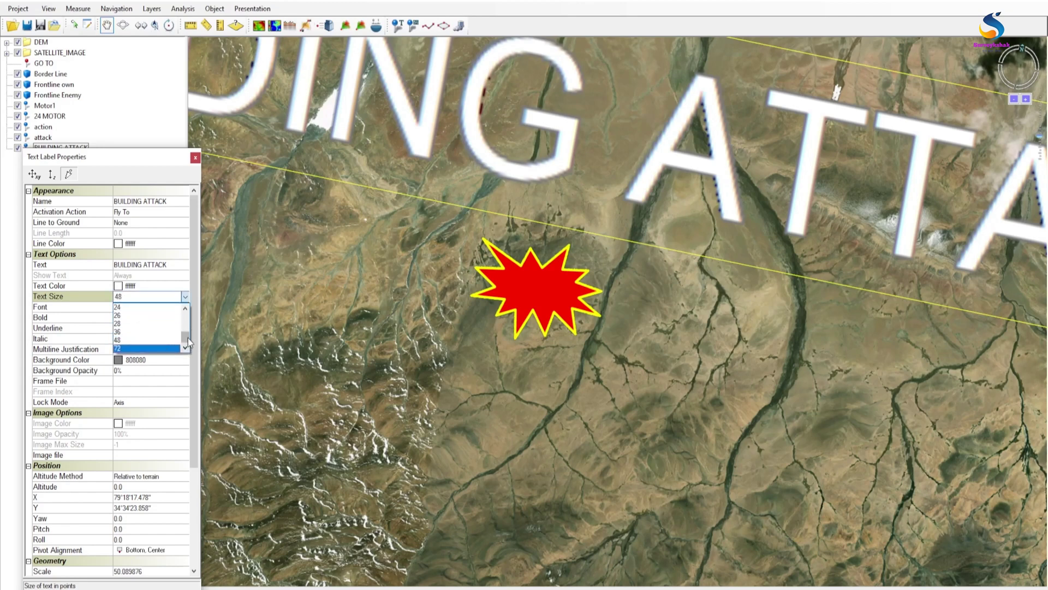
click(122, 307)
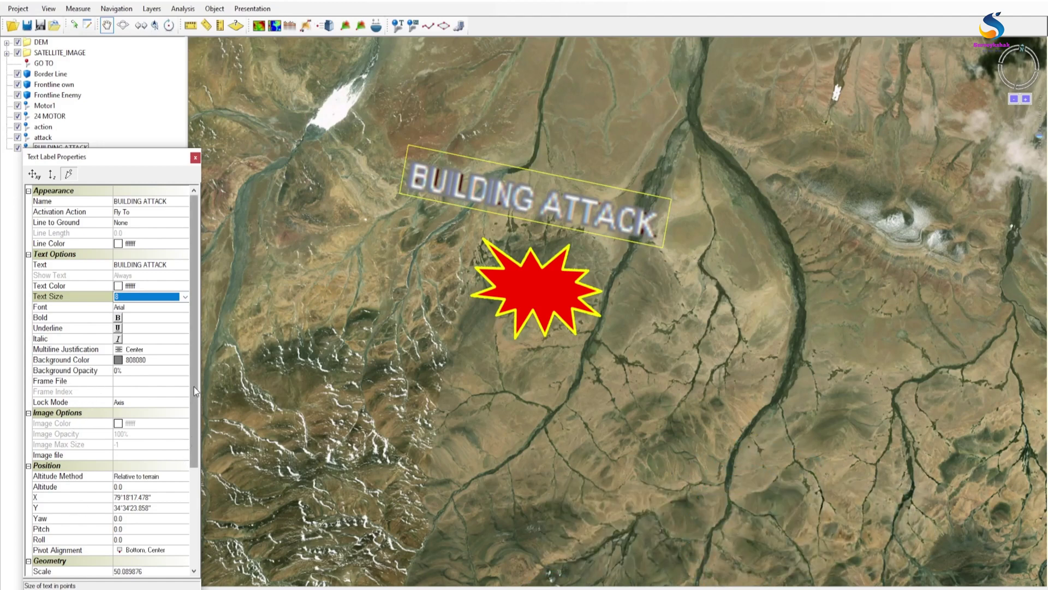
Try a scale of 10 on the BUILDING ATTACK label.
scroll(120, 437, down, 4)
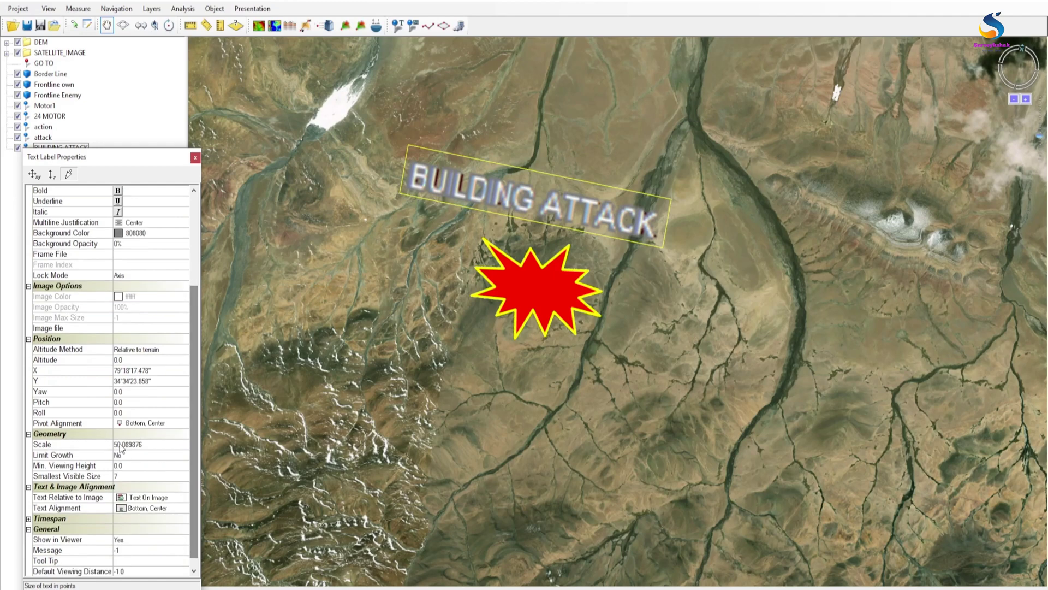
click(137, 445)
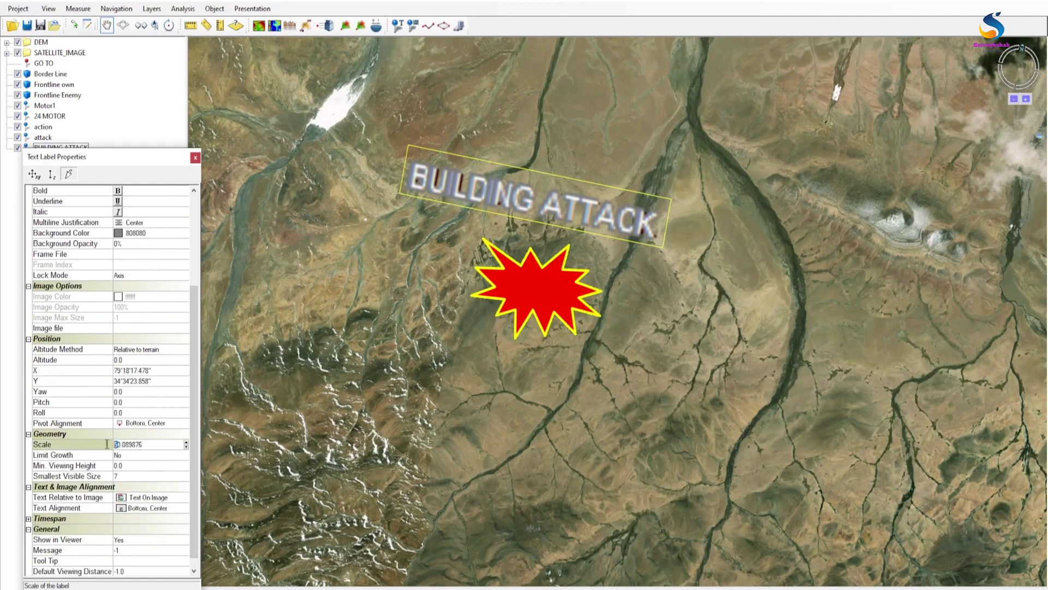
drag(146, 443, 86, 447)
text(10)
key(Return)
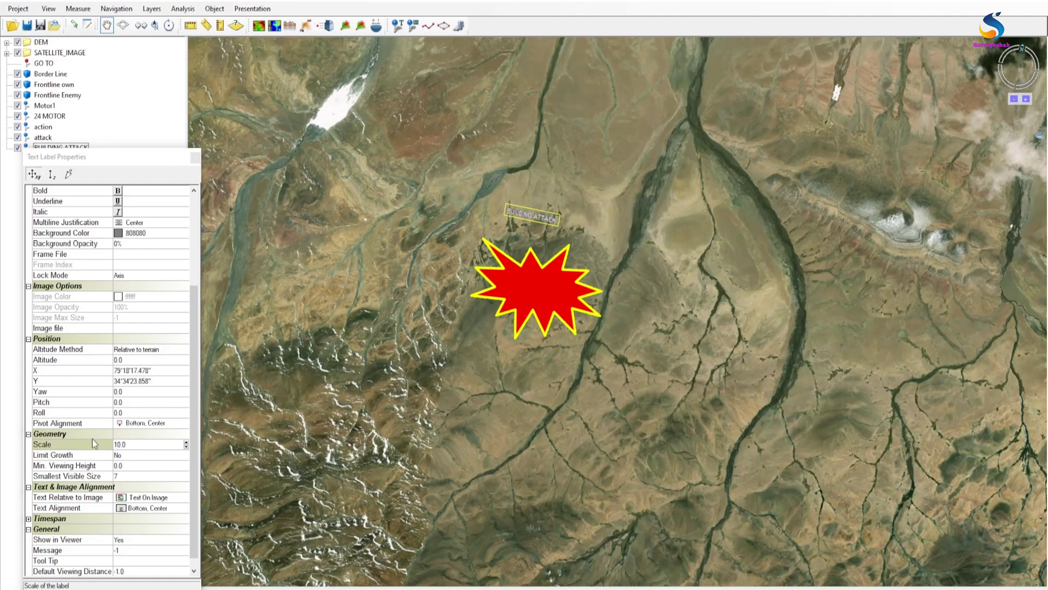
Set the BUILDING ATTACK label's scale to 20 and move it closer above the attack symbol.
scroll(537, 224, up, 1)
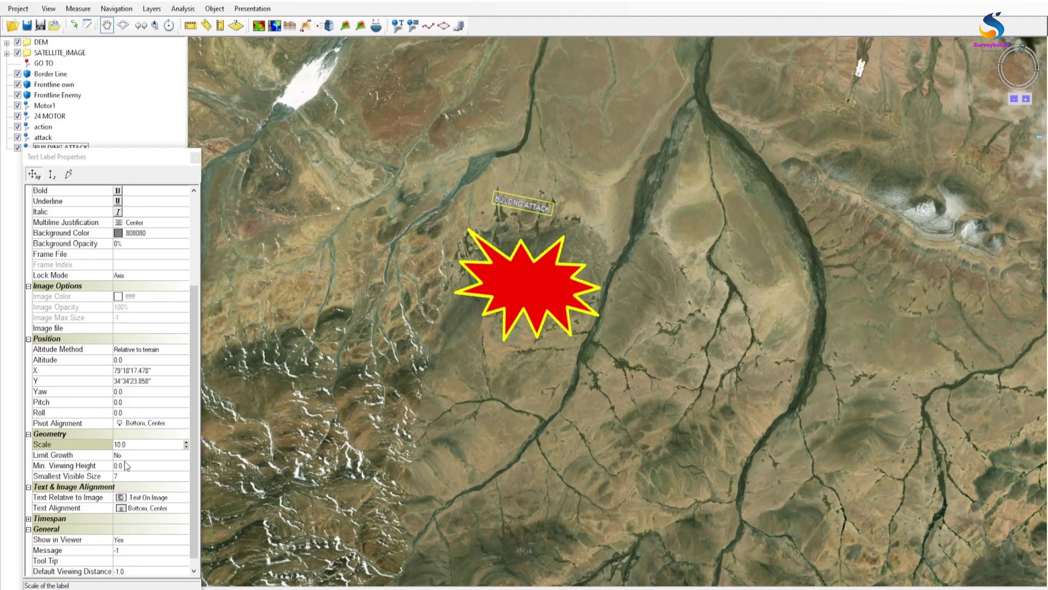
drag(119, 448, 107, 449)
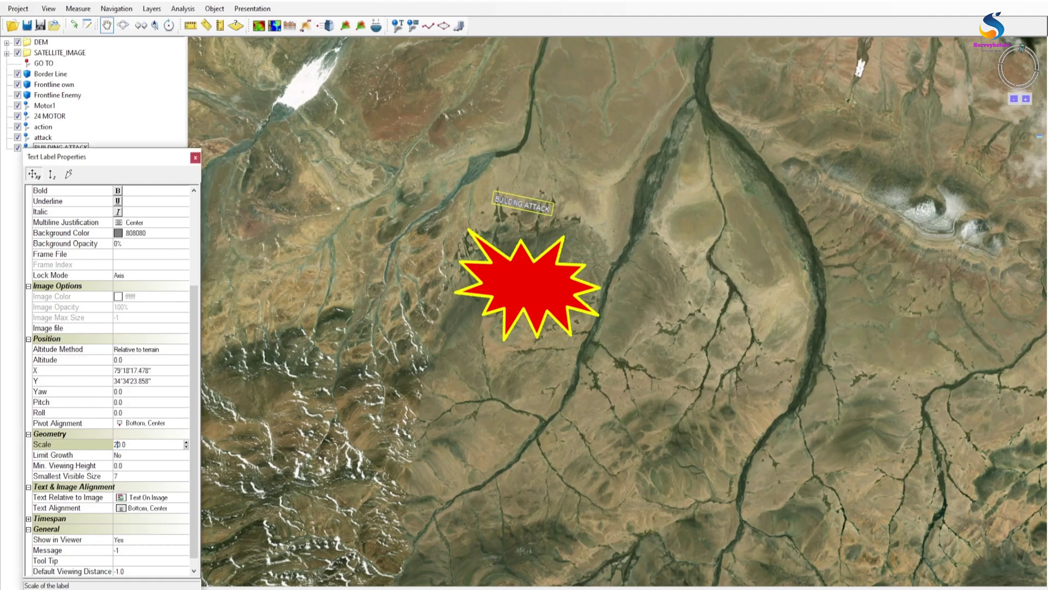
text(2)
key(Return)
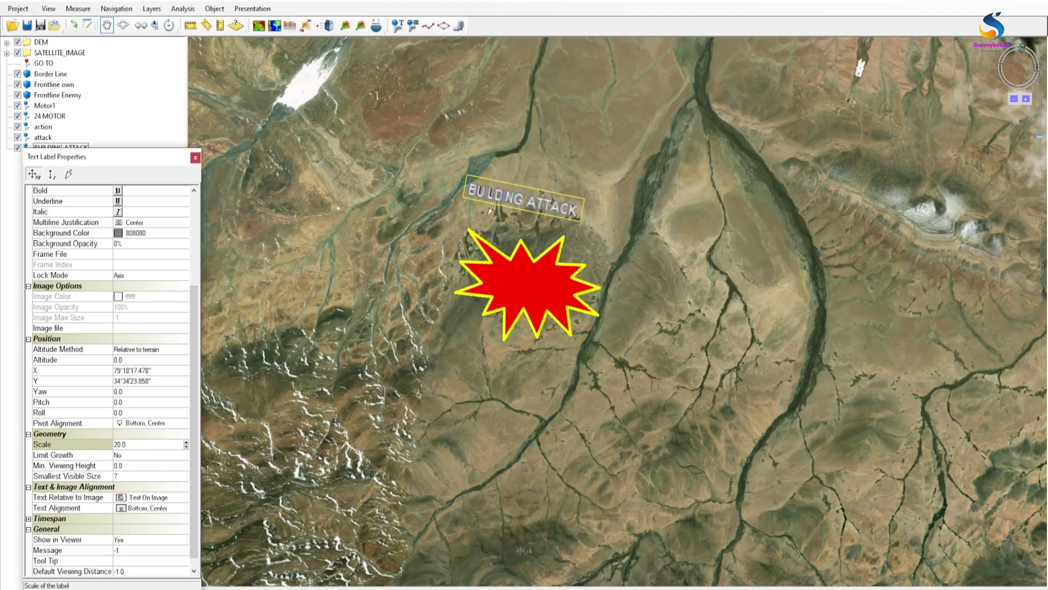
drag(508, 187, 530, 202)
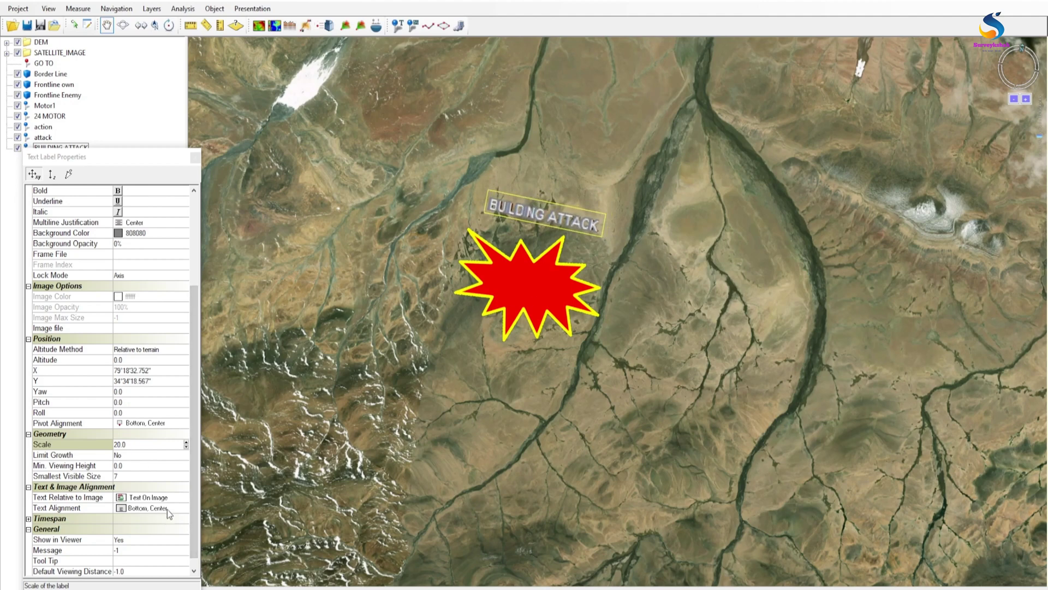
Rotate the BUILDING ATTACK label level with the view by setting its Yaw to 350.
drag(194, 508, 194, 513)
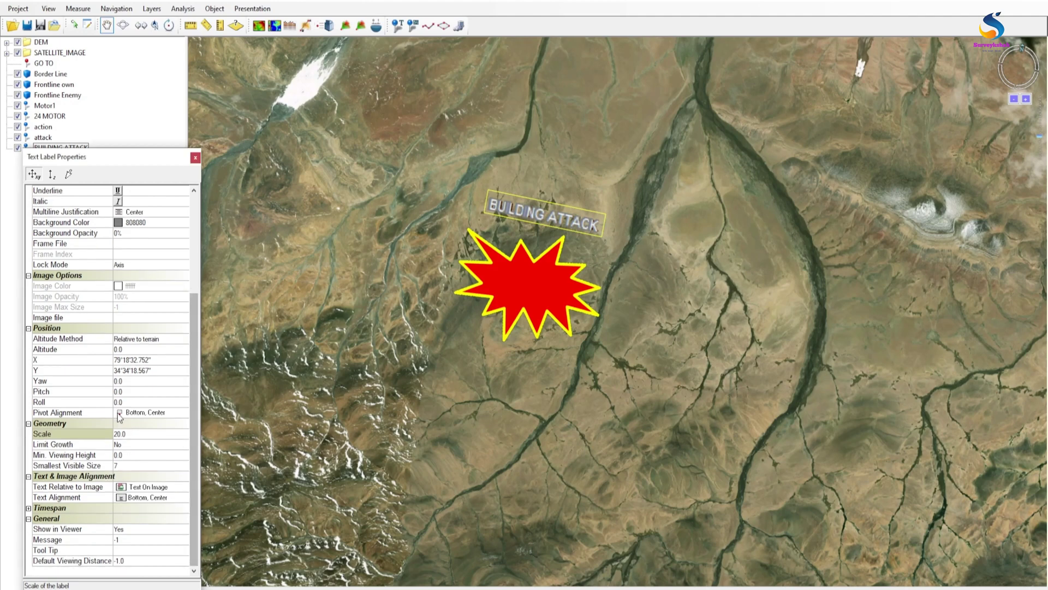
click(126, 384)
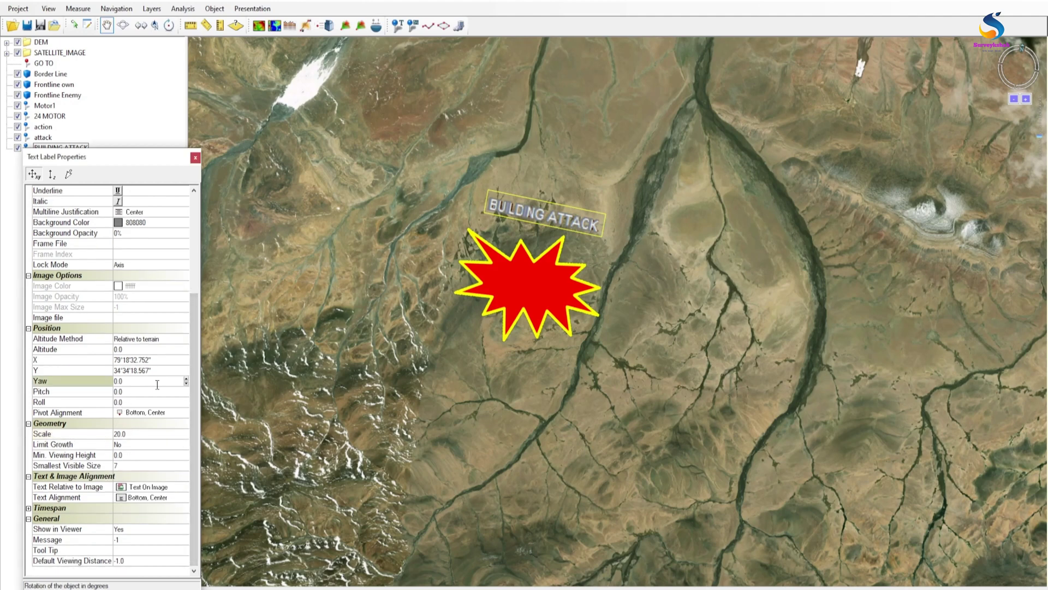
click(185, 377)
click(185, 378)
click(185, 378)
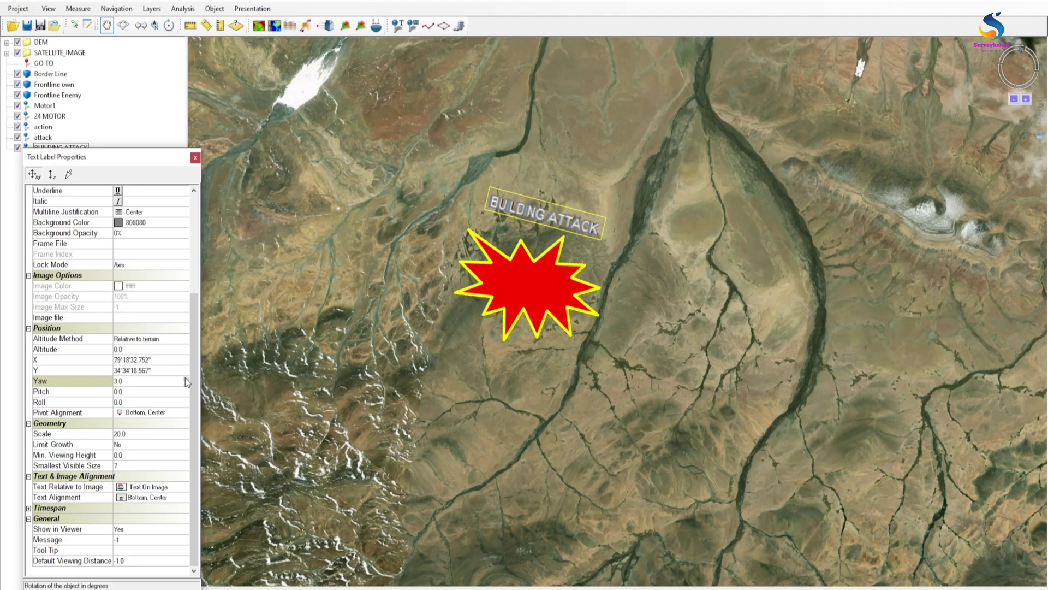
click(186, 385)
click(186, 385)
click(186, 385)
click(187, 384)
click(186, 384)
click(186, 384)
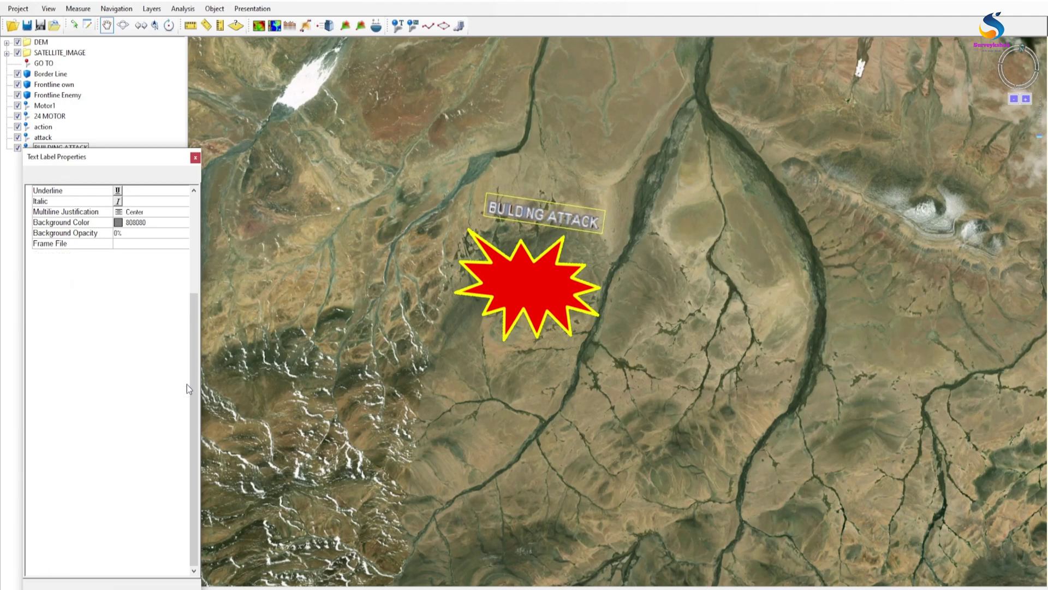
click(186, 385)
click(186, 385)
click(186, 385)
click(186, 384)
click(186, 384)
click(187, 384)
click(186, 384)
click(187, 384)
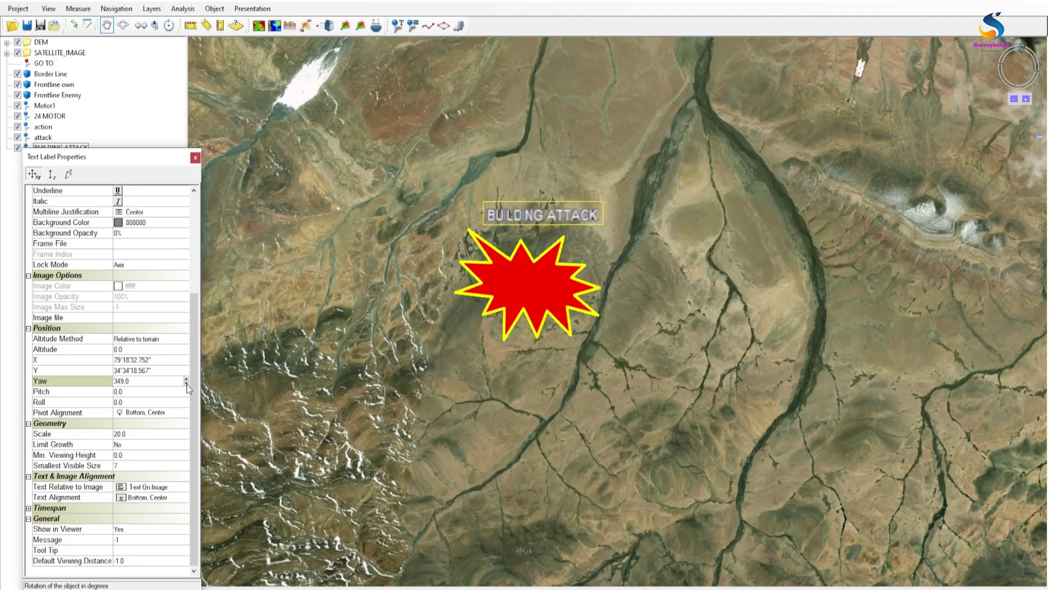
click(185, 378)
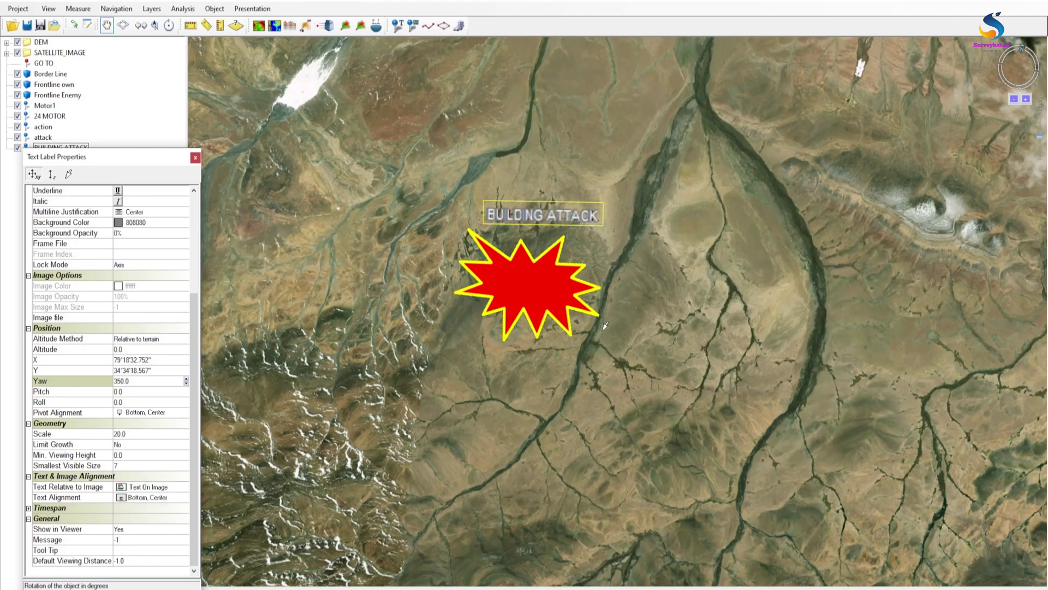
Start a new polygon for the map and name it AOR.
scroll(611, 342, down, 3)
scroll(611, 342, down, 3)
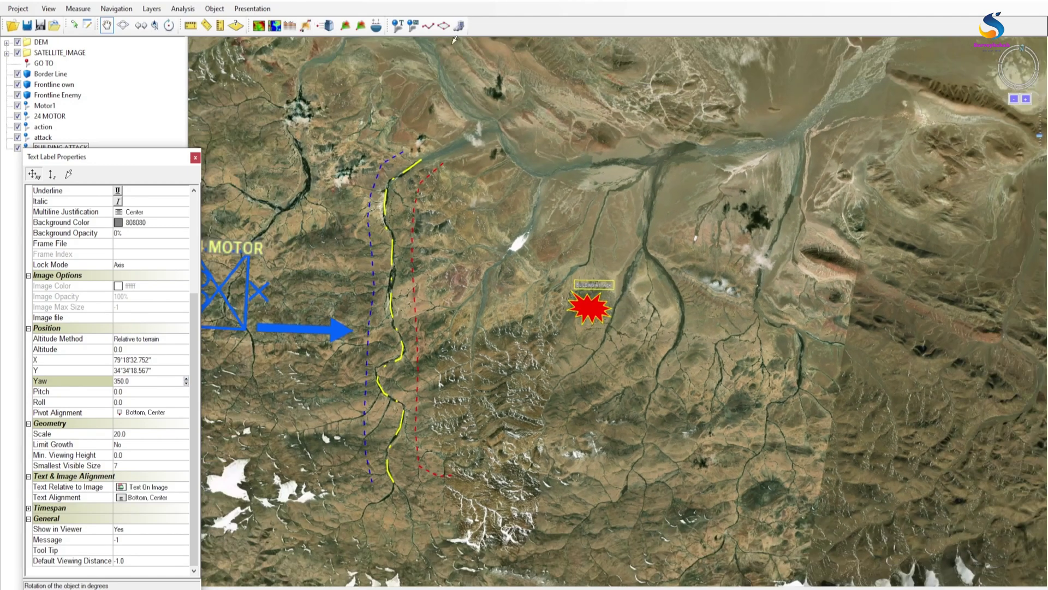
click(451, 57)
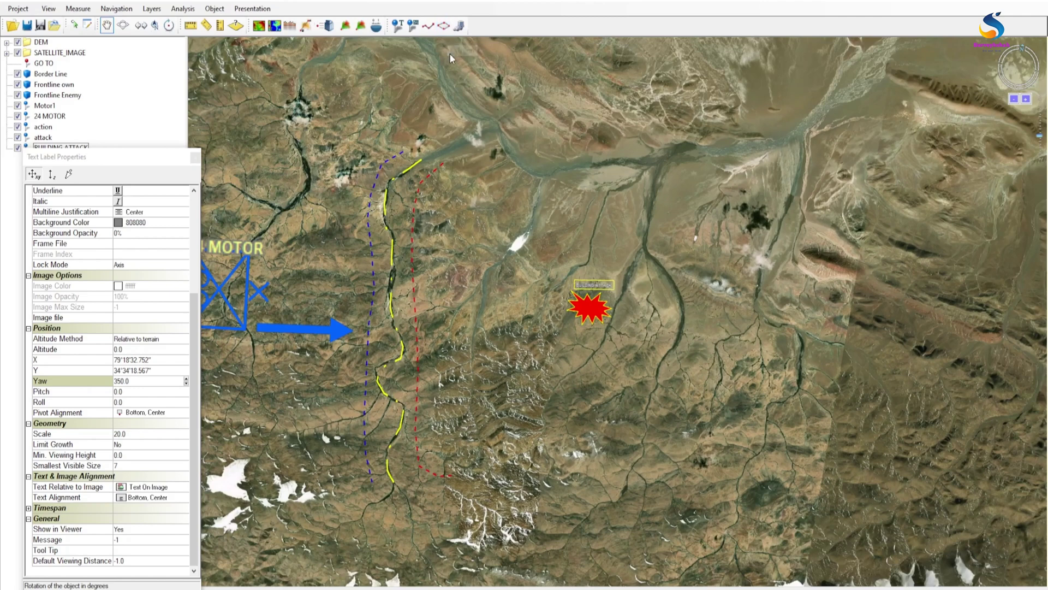
click(443, 26)
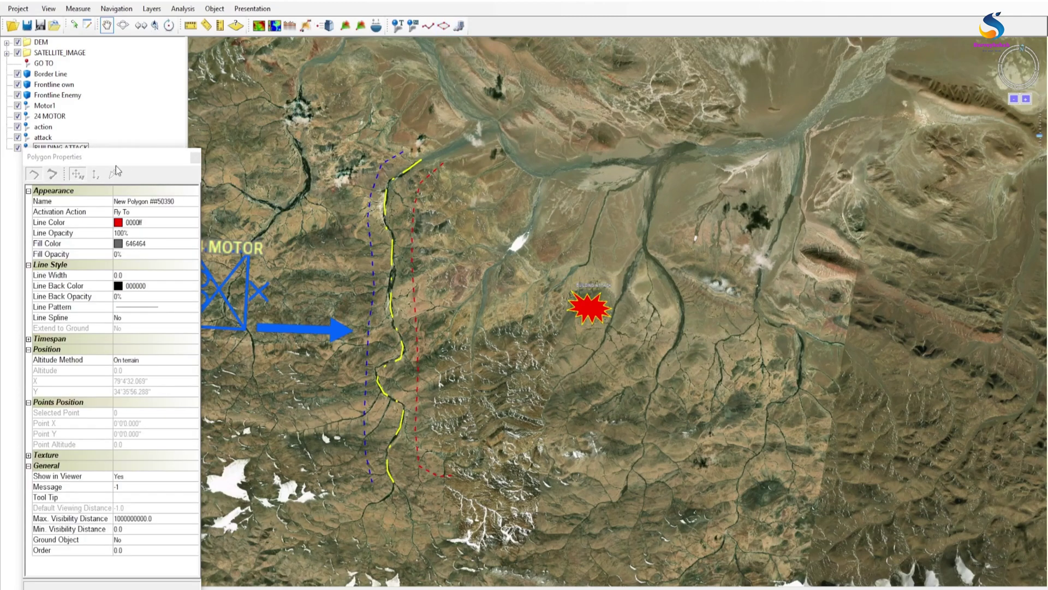
click(179, 202)
click(179, 202)
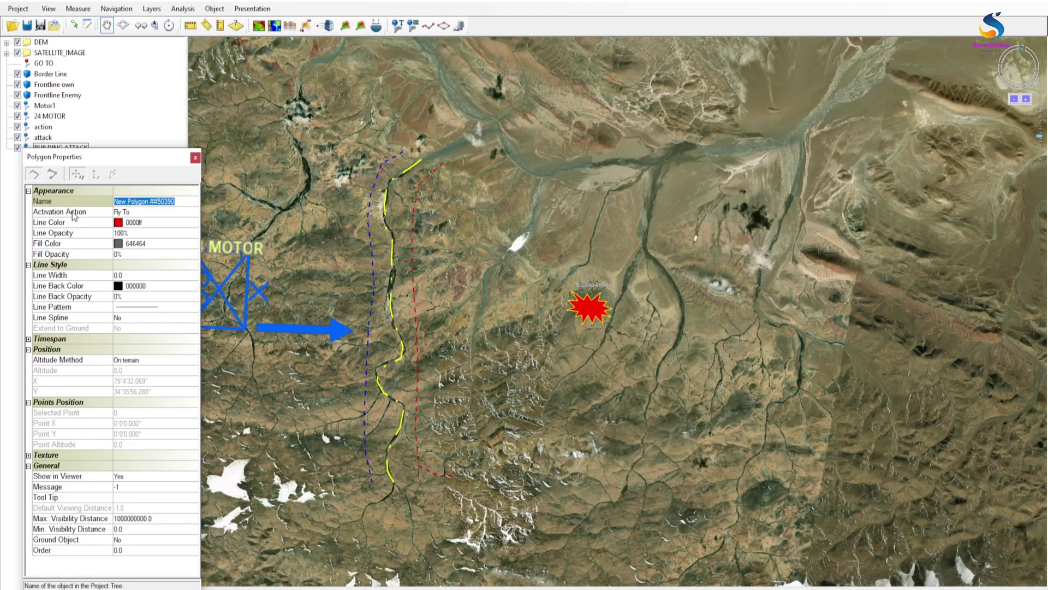
text(AOR)
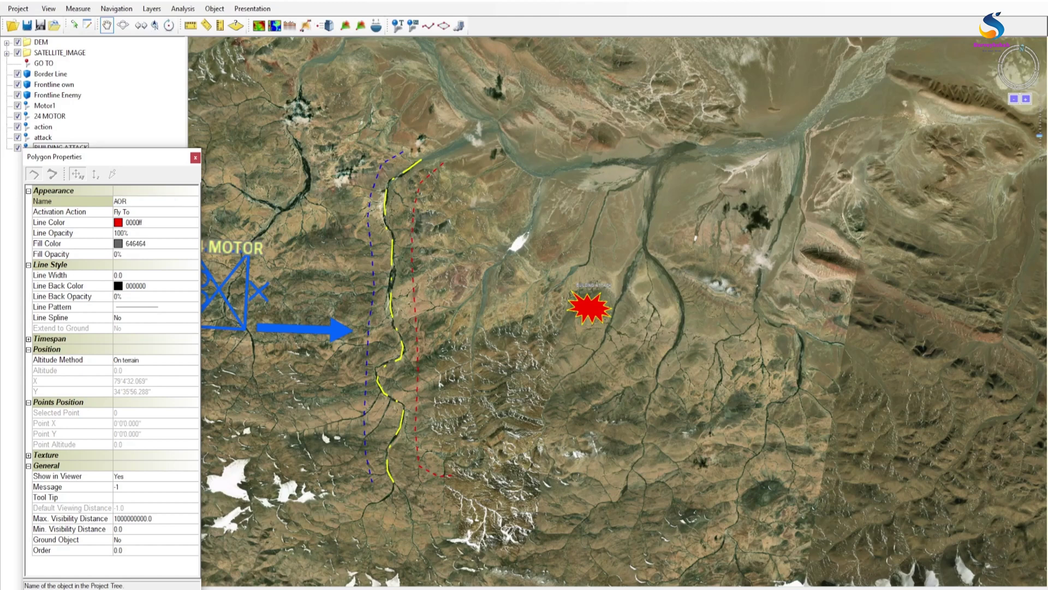
Give the AOR polygon's outline a dotted line pattern and a line width of 100.
drag(125, 153, 170, 118)
click(178, 272)
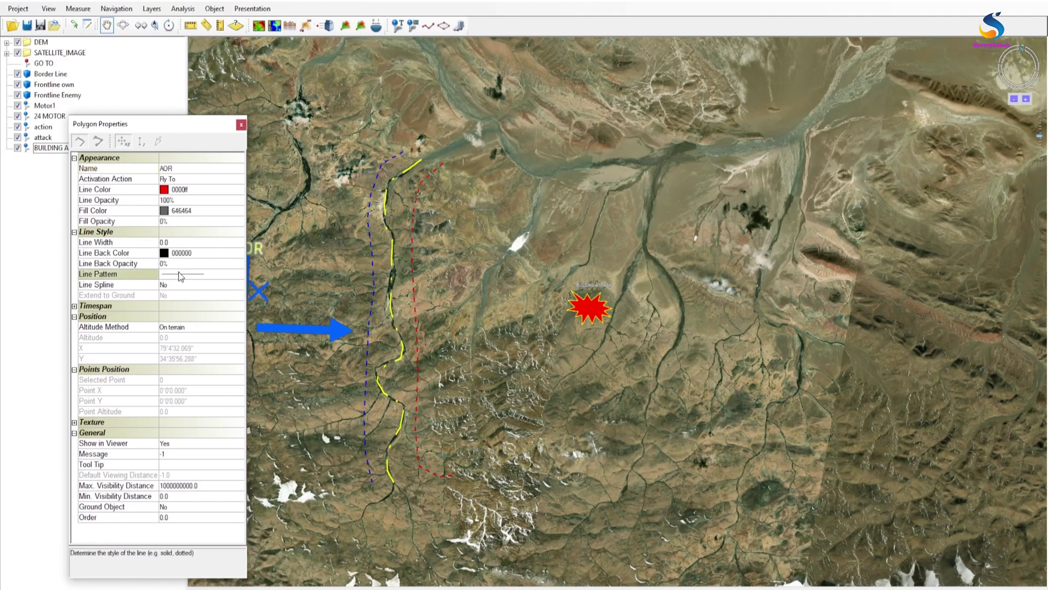
click(179, 333)
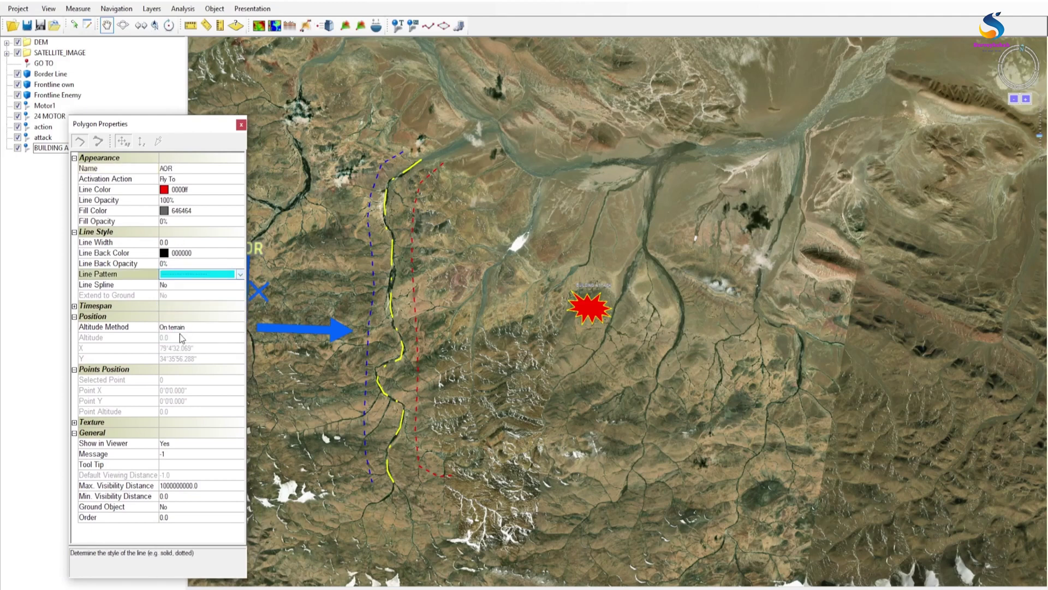
click(164, 242)
drag(163, 242, 148, 243)
text(100)
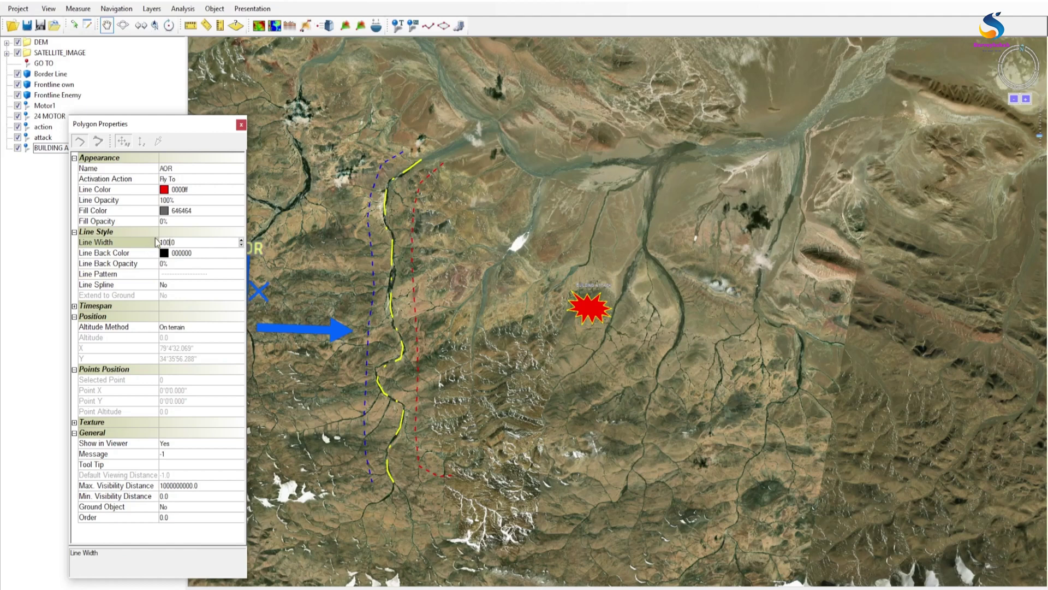
Draw the AOR polygon as a rough ring on the terrain around the attack symbol, east of the enemy frontline.
click(629, 152)
click(585, 150)
click(463, 243)
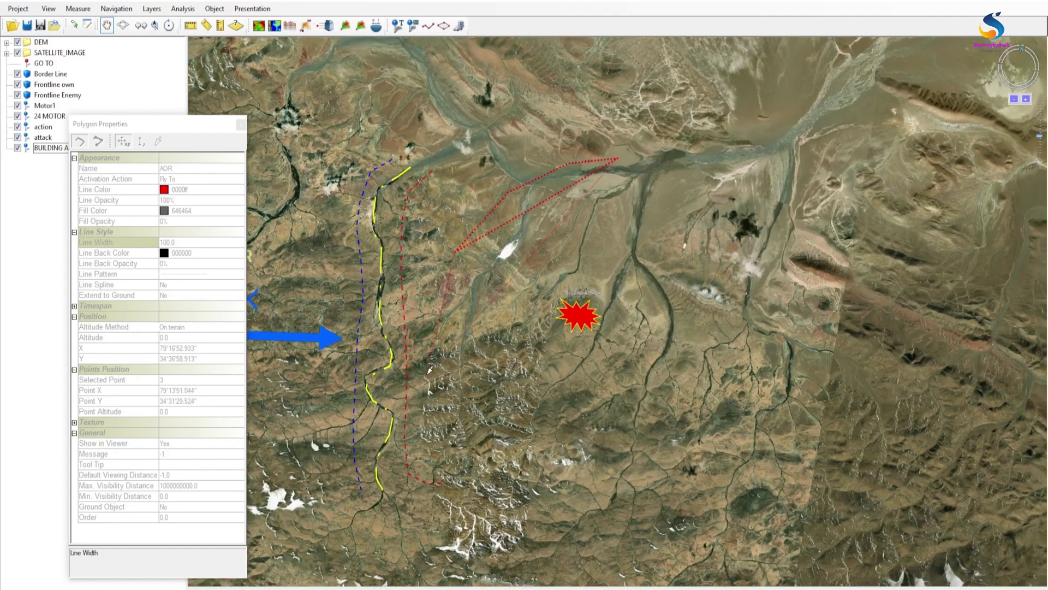
click(514, 418)
click(591, 438)
click(724, 438)
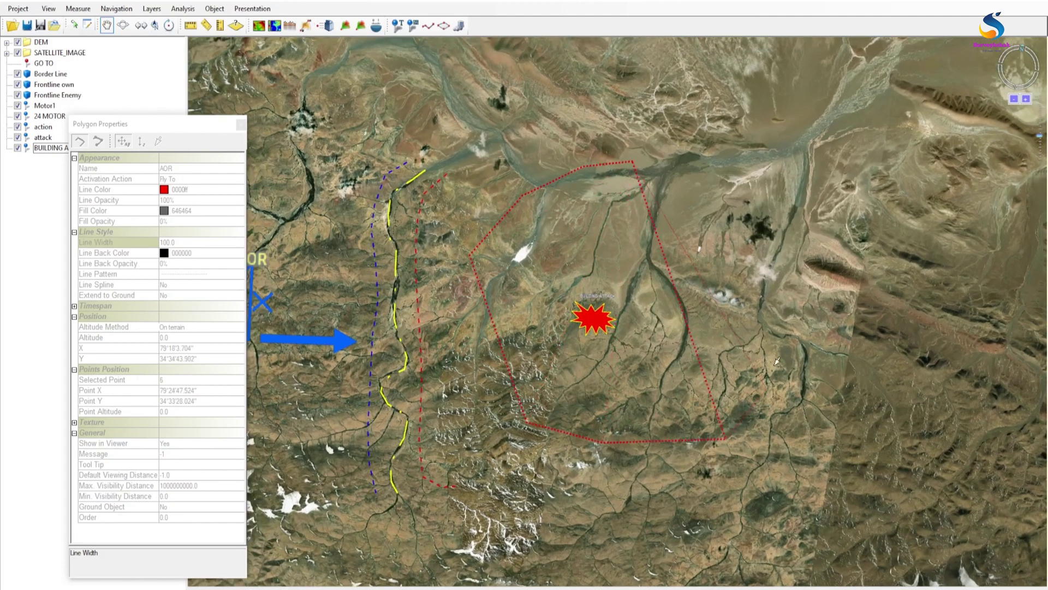
click(778, 337)
click(758, 212)
click(711, 174)
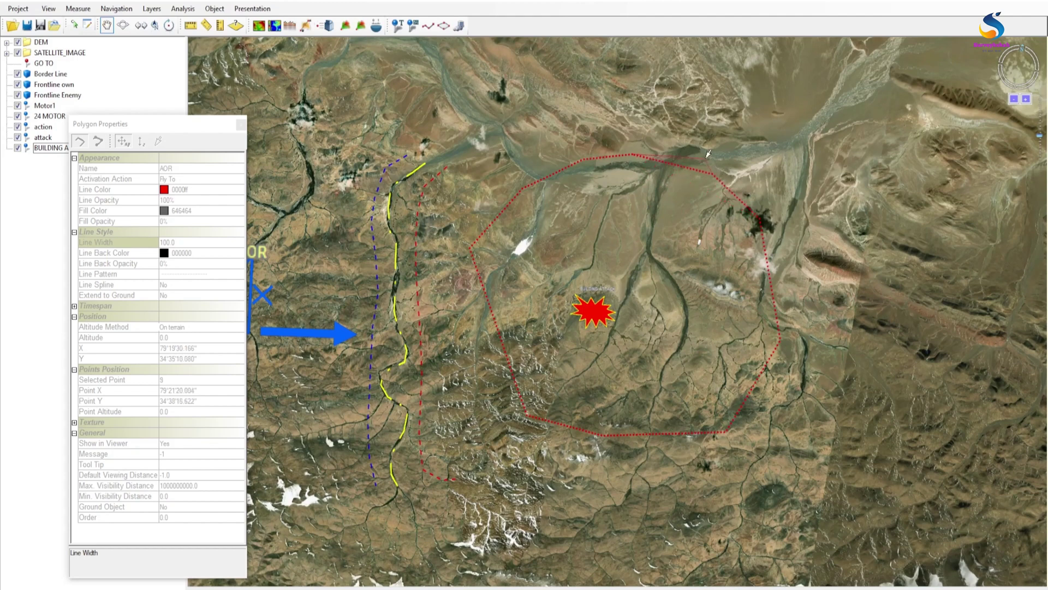
double_click(670, 154)
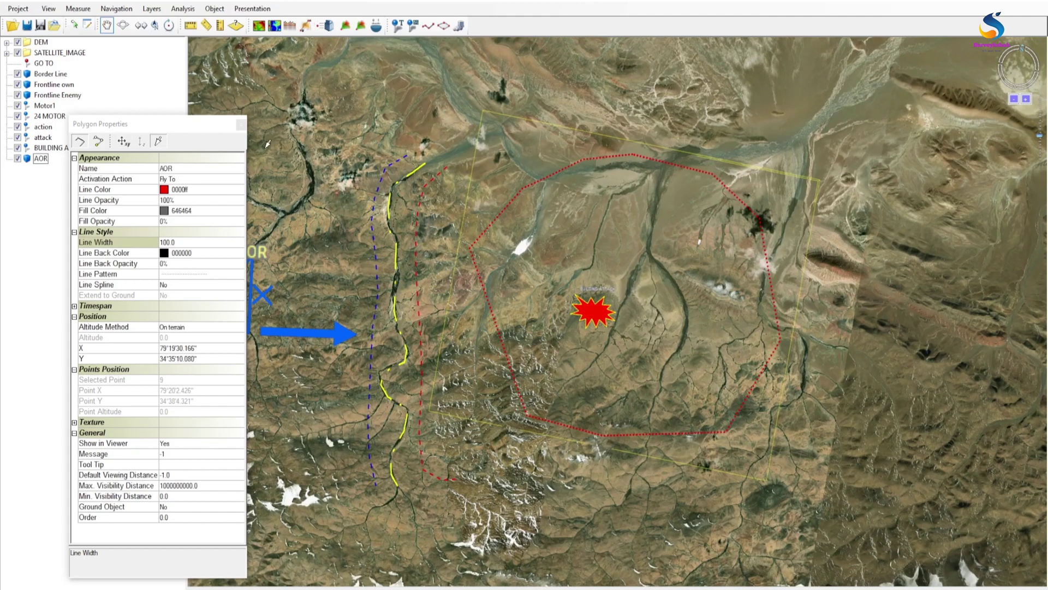
click(241, 125)
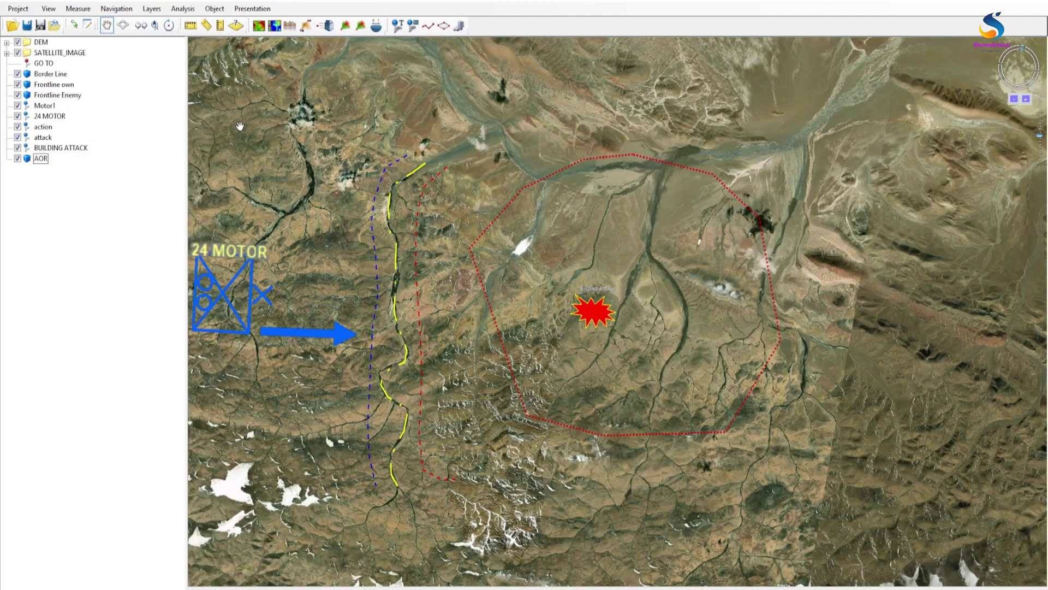
Insert the c1.png image label inside the AOR polygon, north of the attack symbol.
click(413, 28)
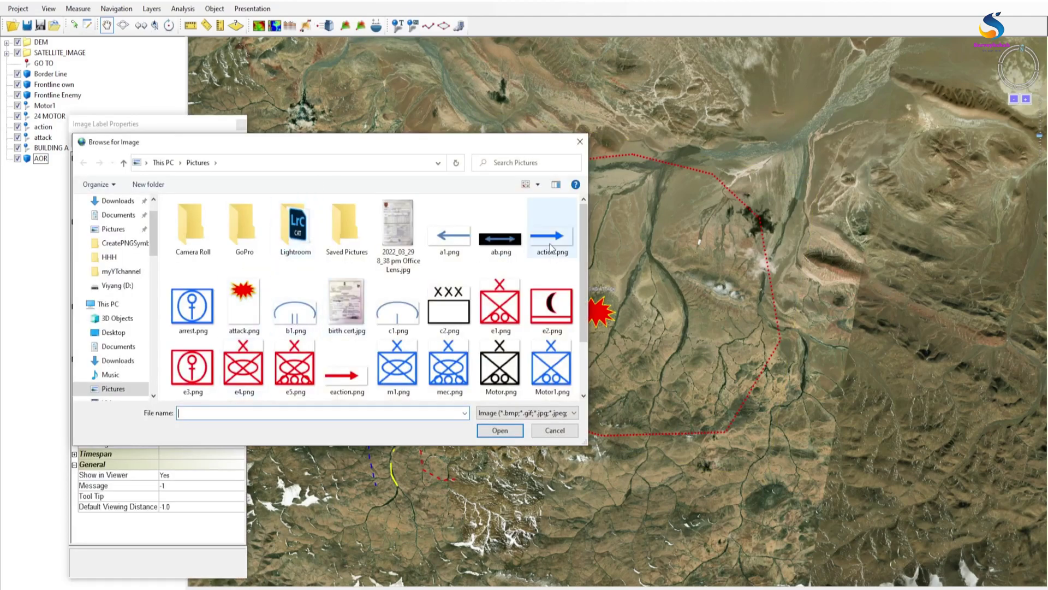
click(387, 311)
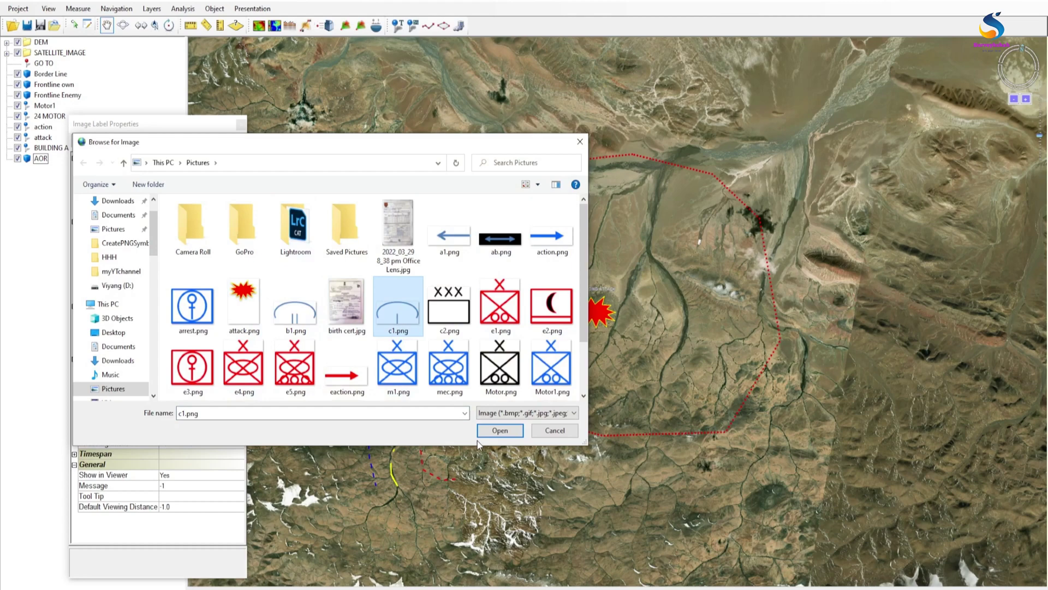
click(497, 431)
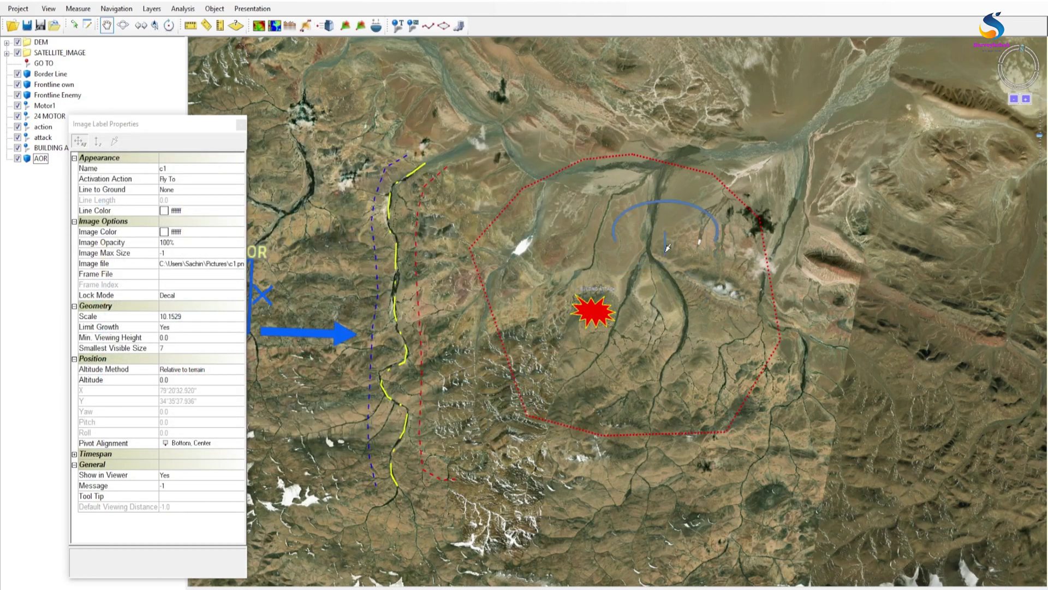
click(634, 237)
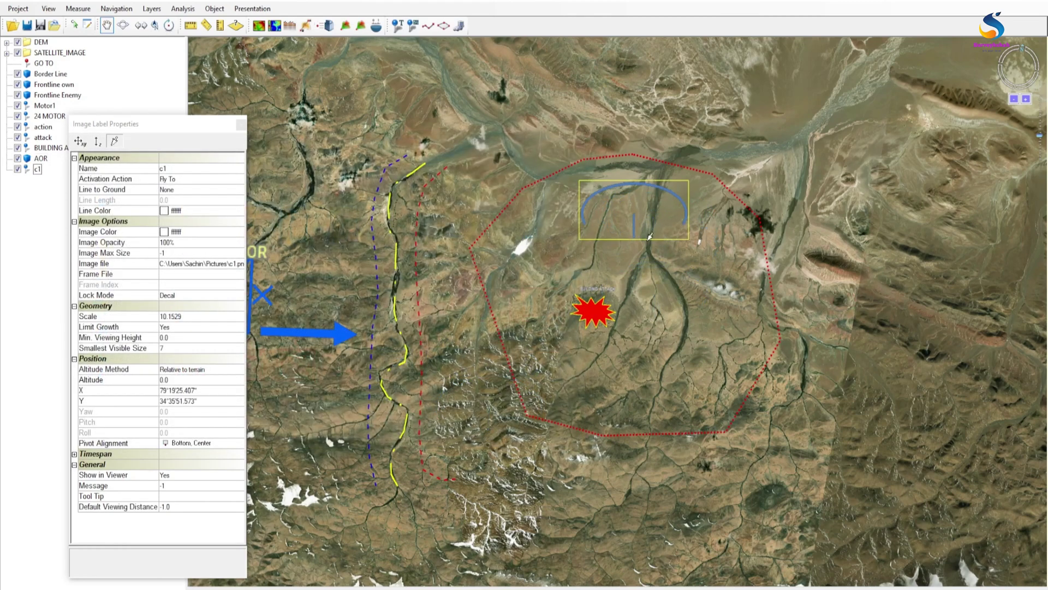
Set the c1 symbol's Lock Mode to Axis and its Limit Growth to No.
click(191, 296)
click(191, 296)
click(193, 320)
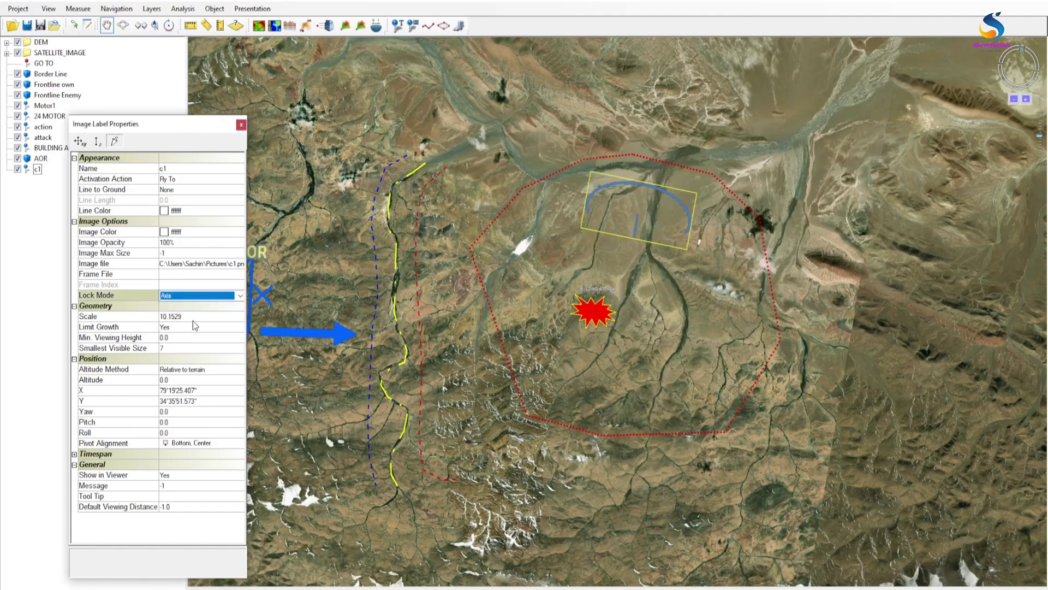
click(172, 327)
click(172, 326)
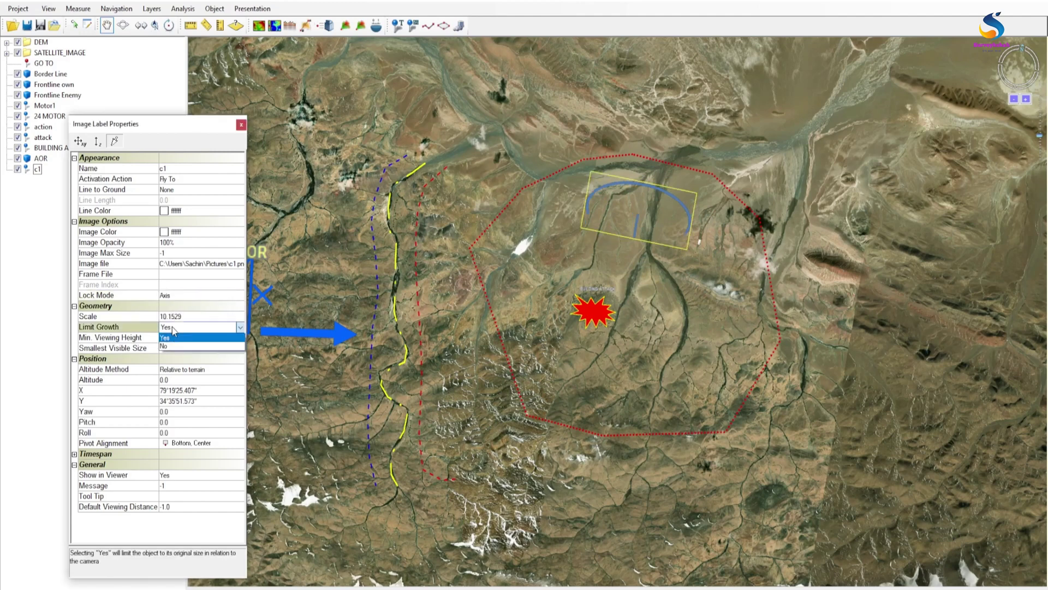
click(204, 347)
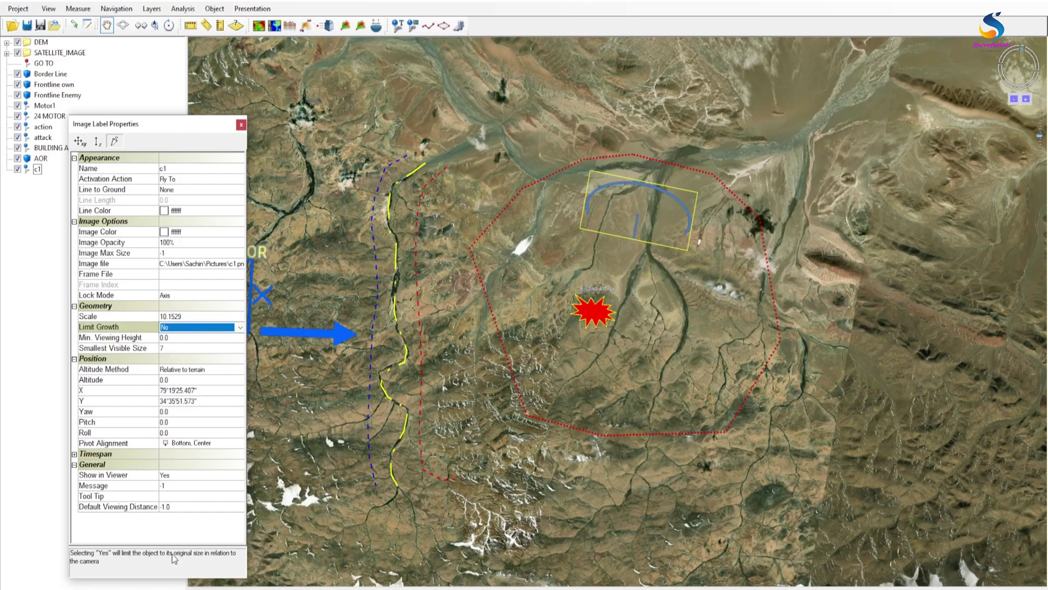
click(168, 531)
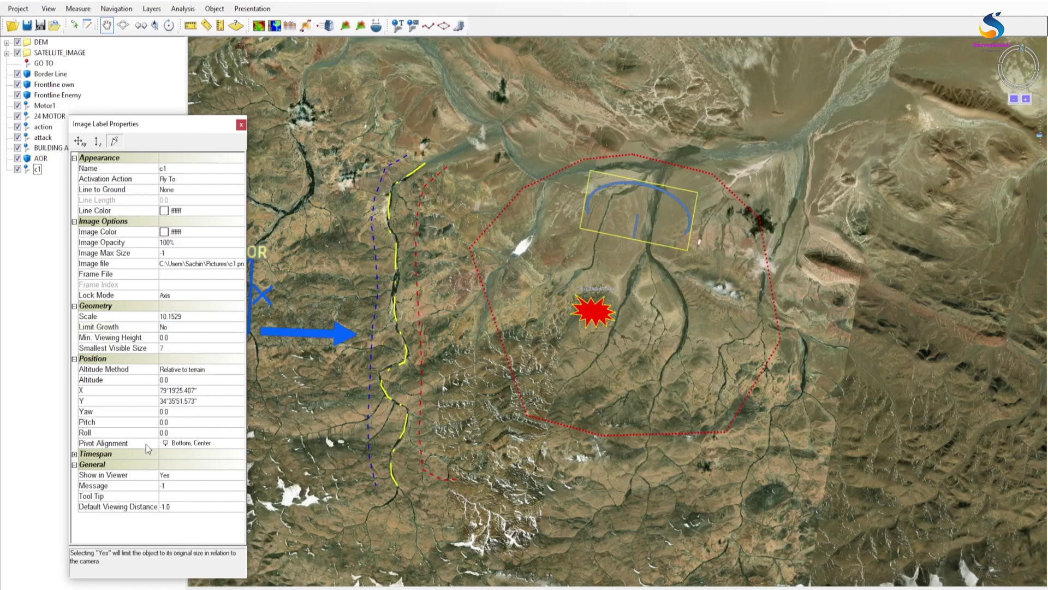
Rotate the c1 symbol by setting its Yaw to 258.
click(178, 411)
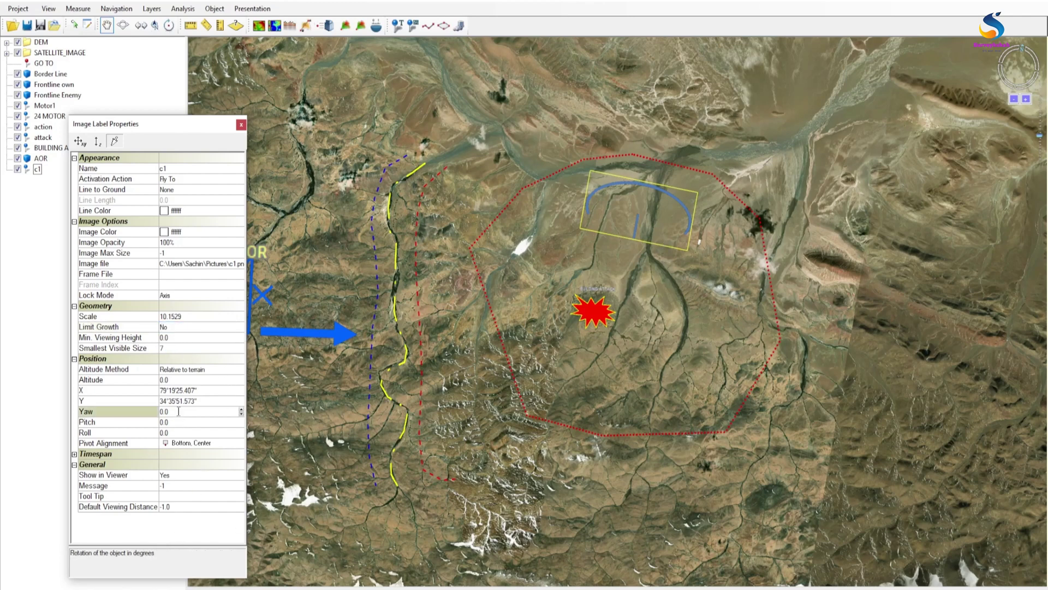
click(241, 410)
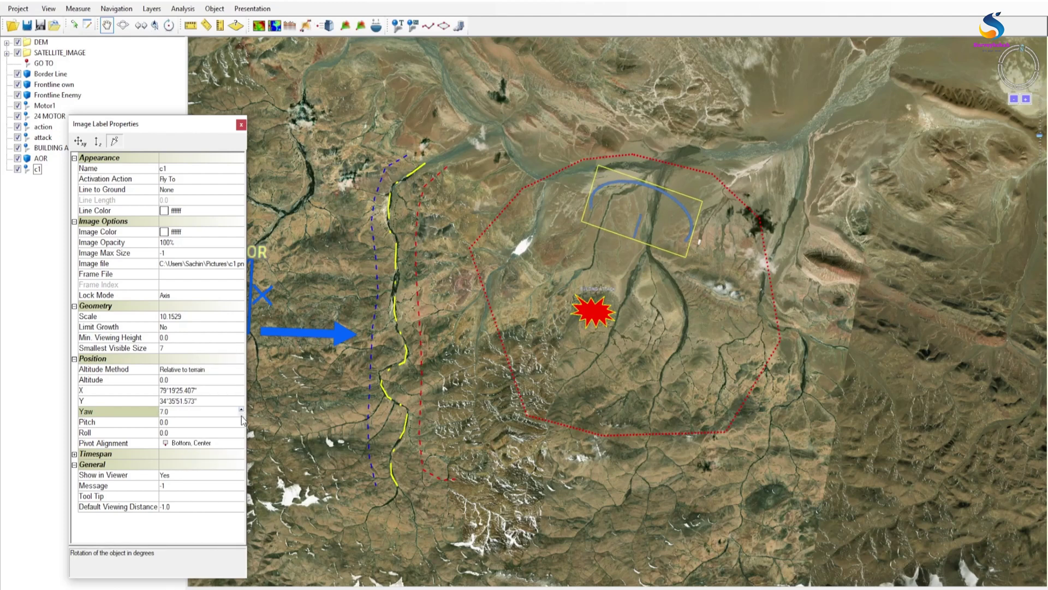
click(241, 416)
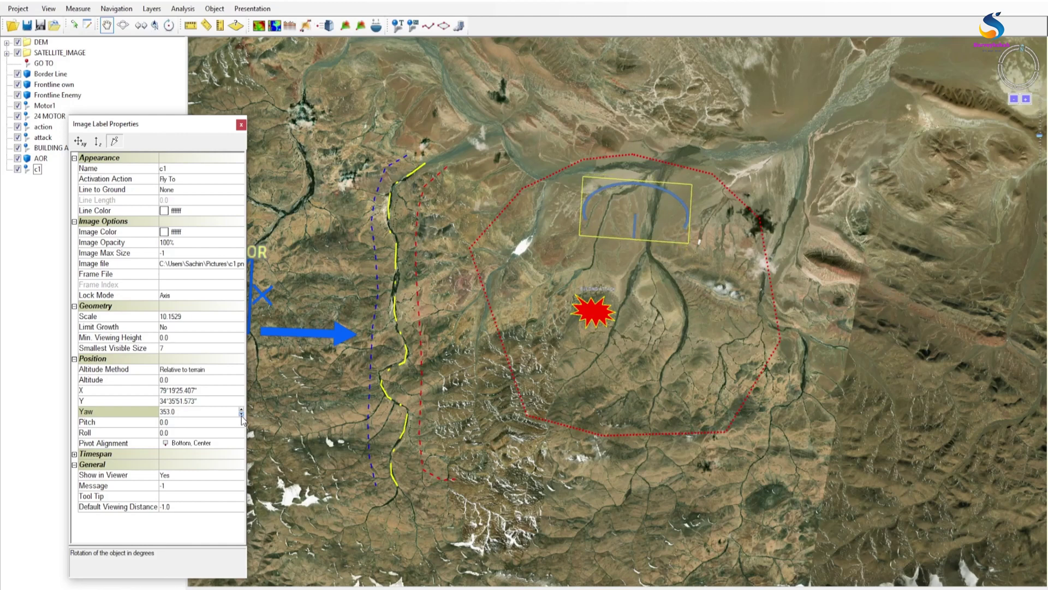
drag(243, 419, 243, 419)
Move the c1 symbol out of the AOR polygon to the terrain north of the 24 MOTOR symbol.
drag(201, 123, 198, 202)
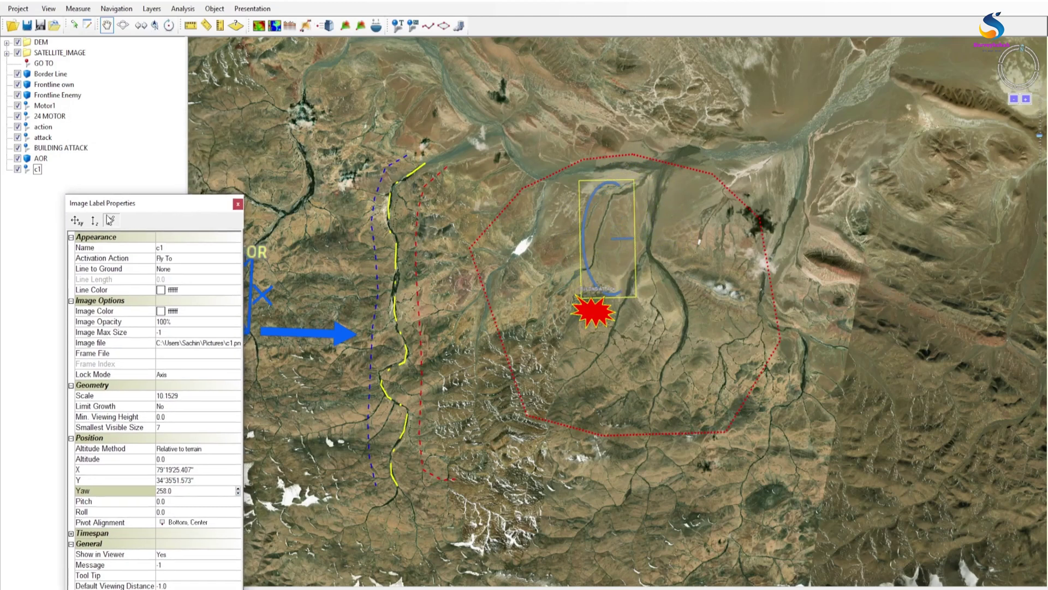
click(76, 220)
drag(611, 229, 299, 162)
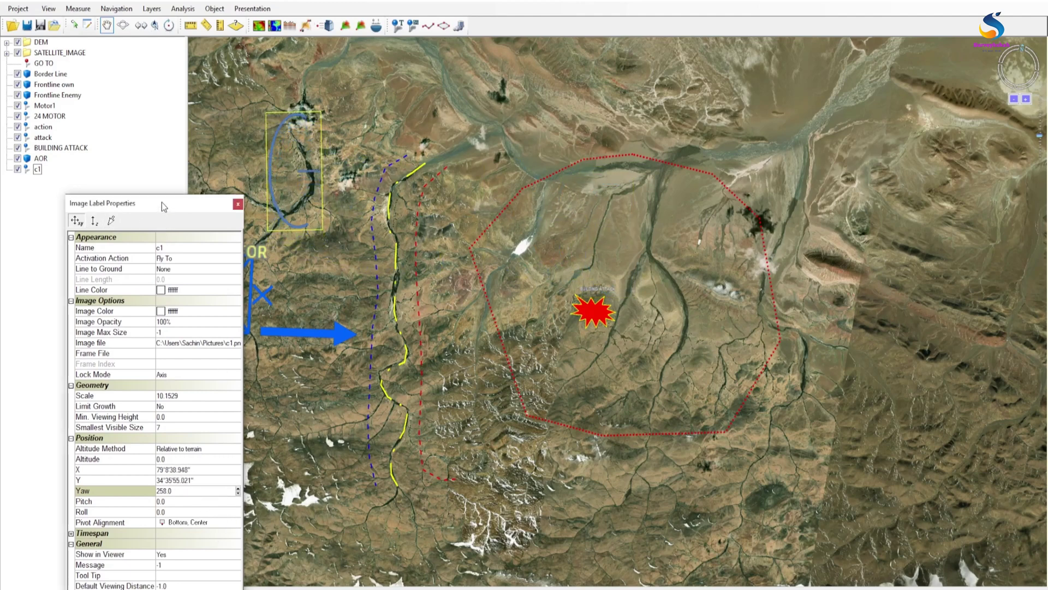
drag(162, 202, 141, 55)
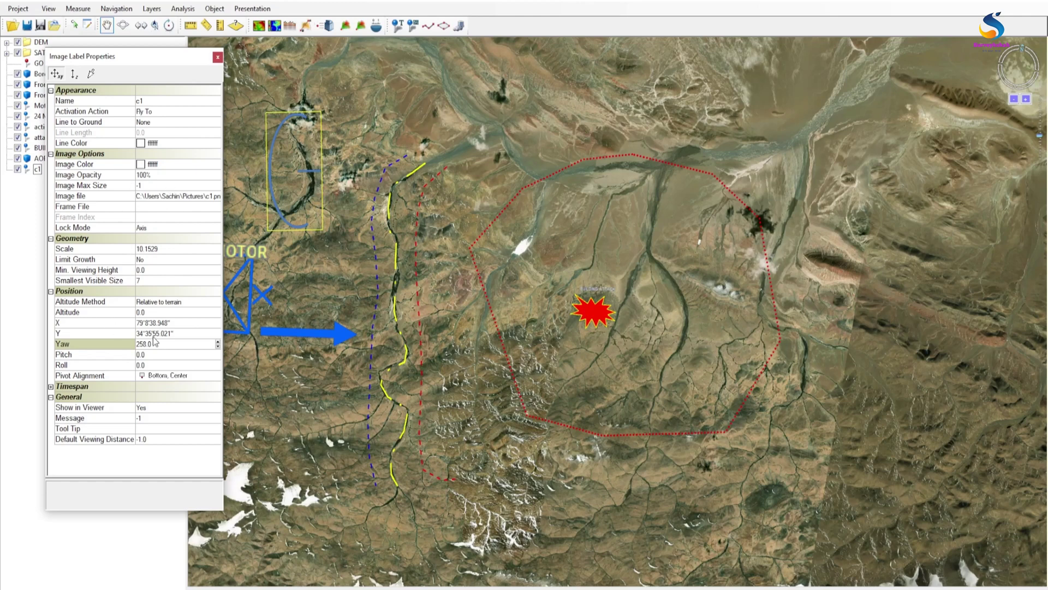
Tilt the c1 symbol by setting its Yaw to 295 and close its properties.
click(218, 342)
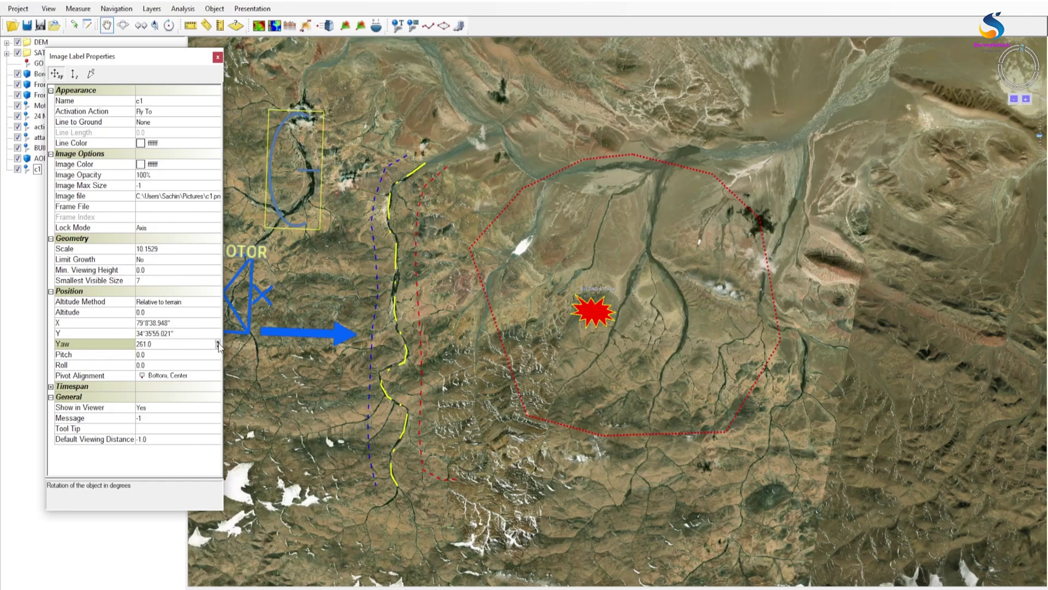
click(218, 342)
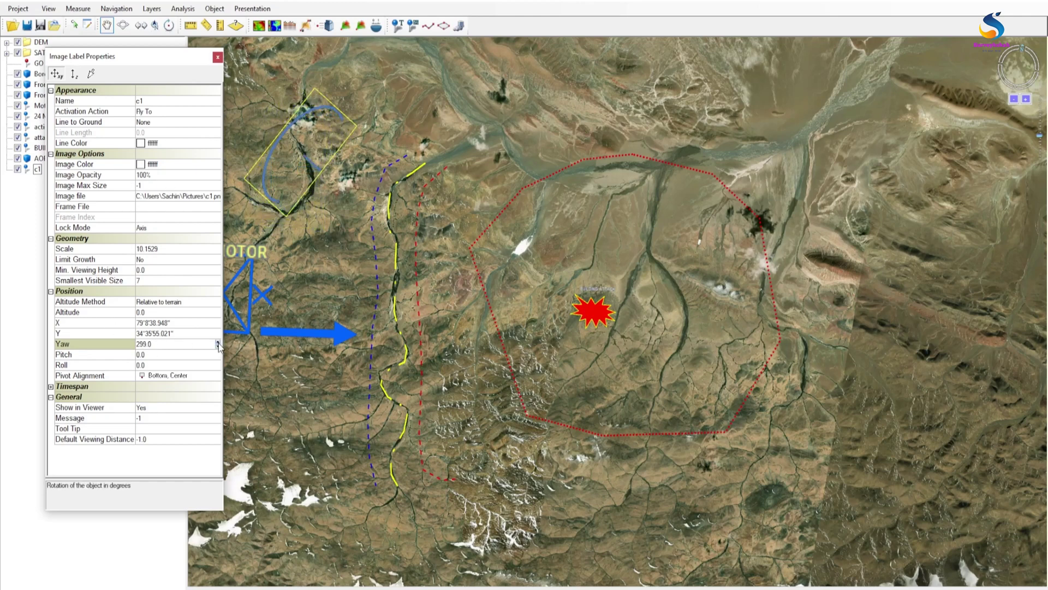
click(218, 347)
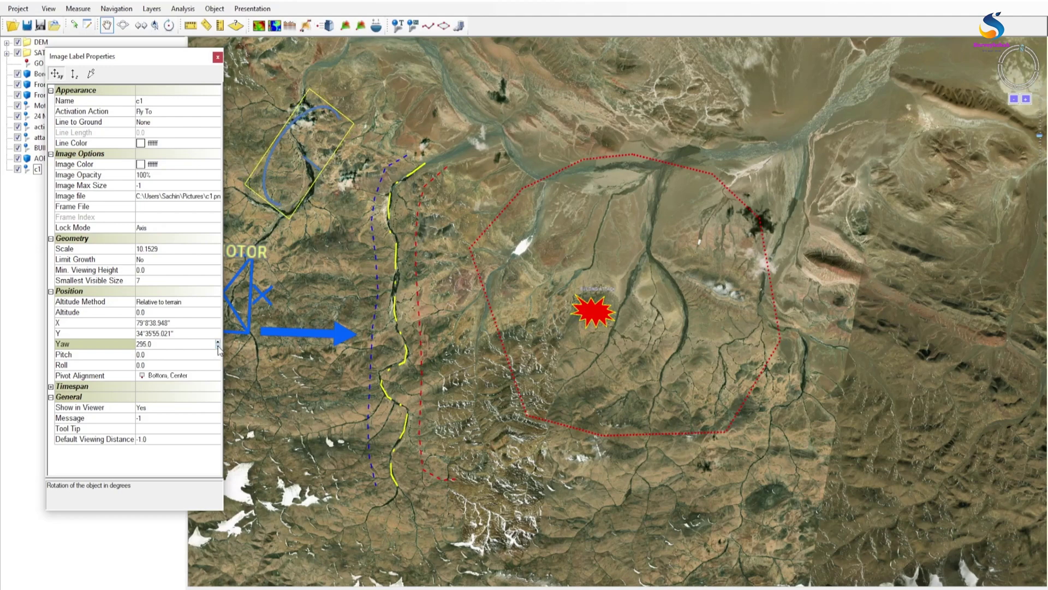
click(217, 58)
drag(302, 158, 387, 266)
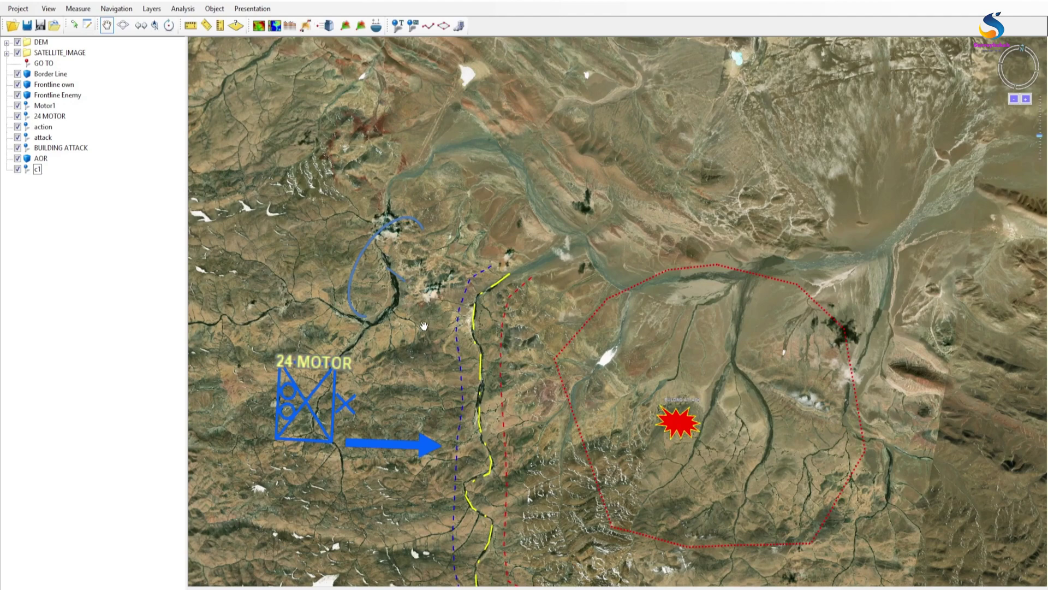
scroll(424, 326, down, 2)
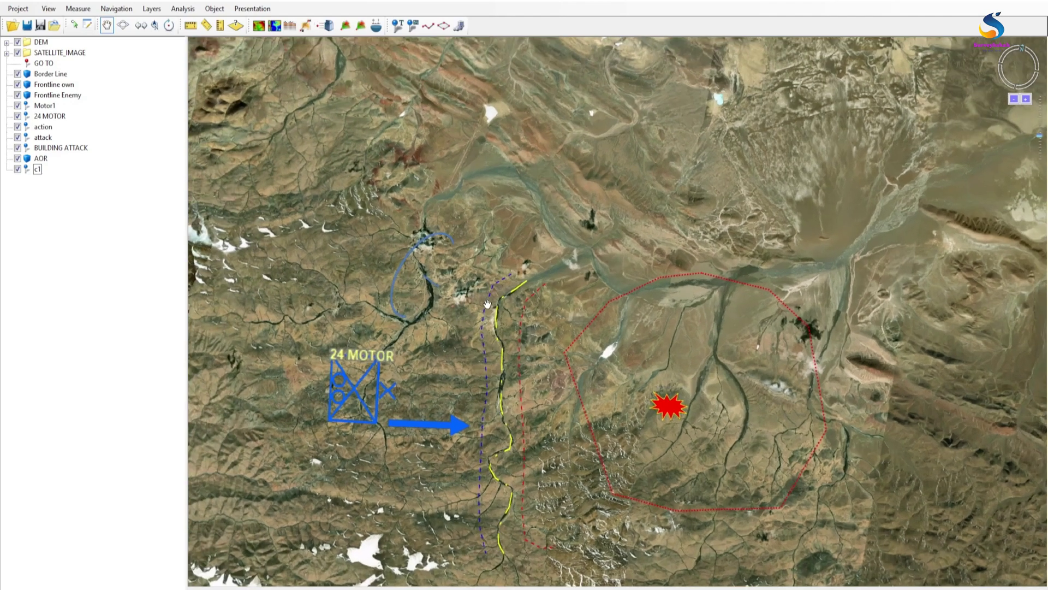
scroll(487, 304, up, 2)
drag(592, 355, 562, 234)
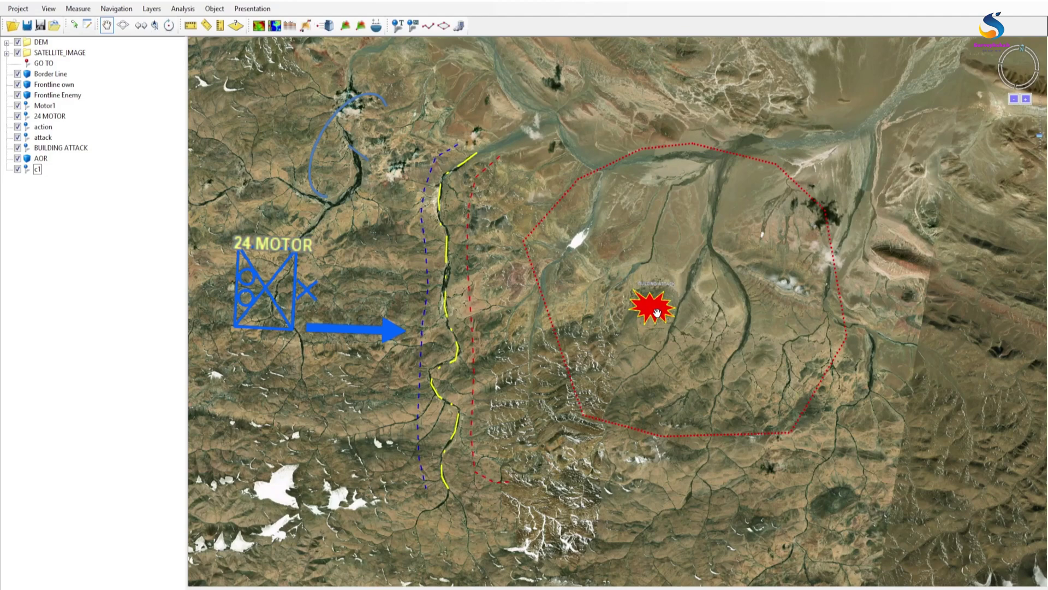
Add the tool tip "Building Attack" to the attack symbol, close its properties and check the tool tip on the map.
scroll(657, 313, up, 2)
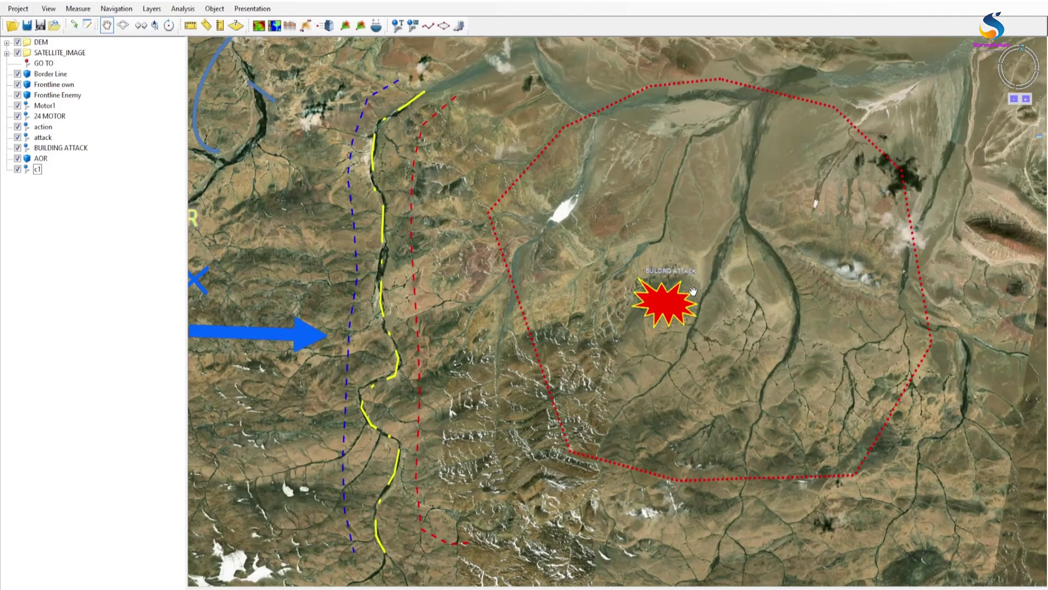
scroll(687, 326, up, 1)
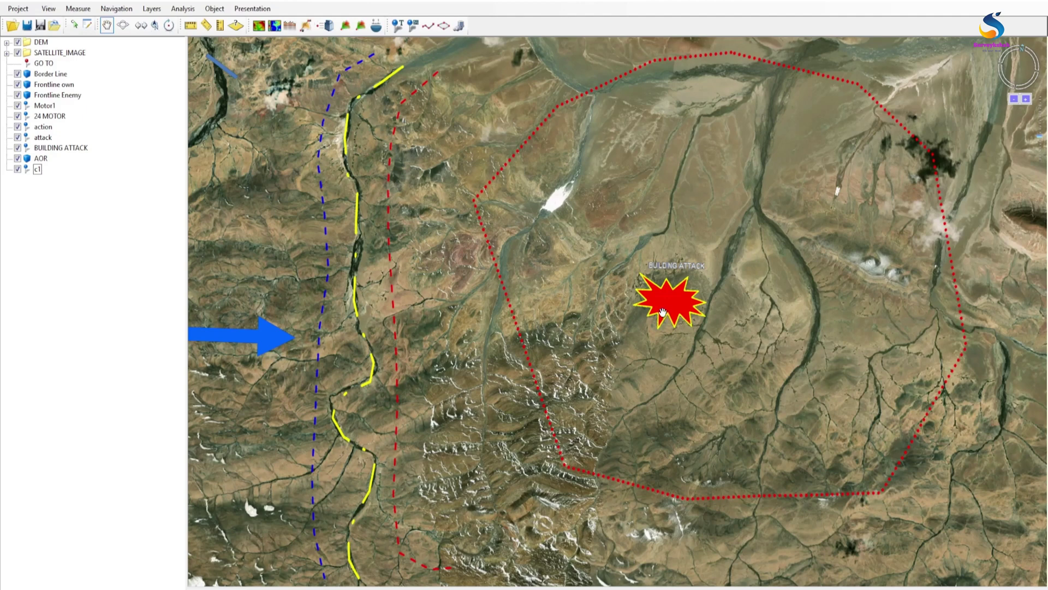
click(43, 138)
right_click(49, 143)
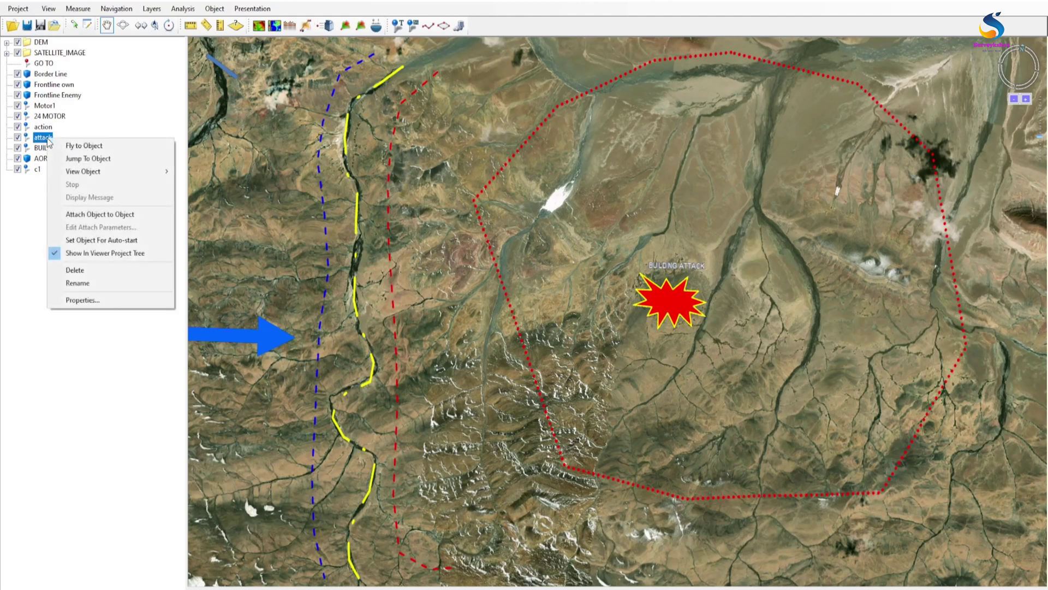
click(70, 300)
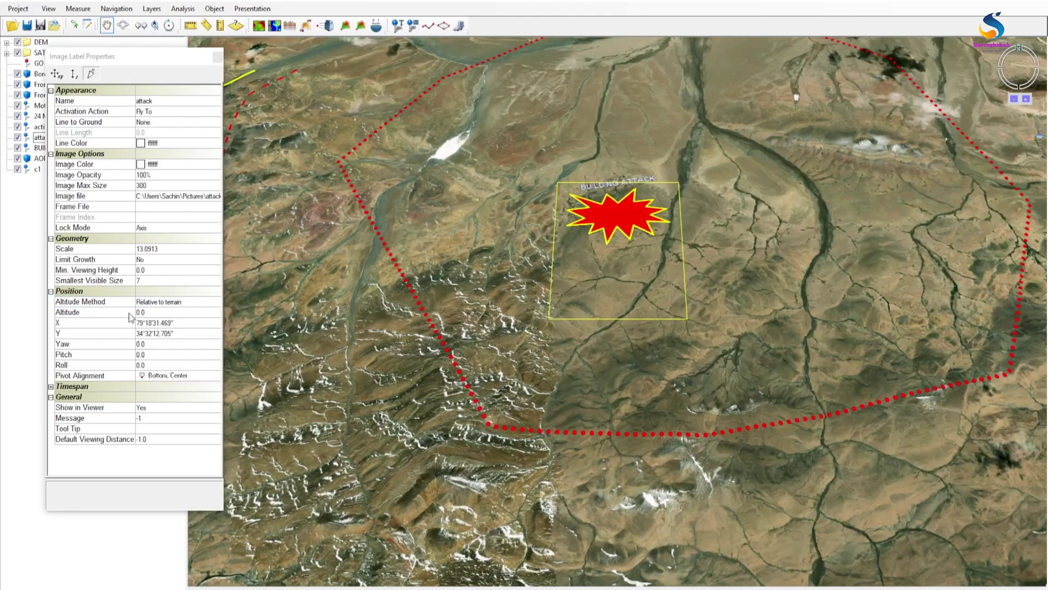
click(142, 429)
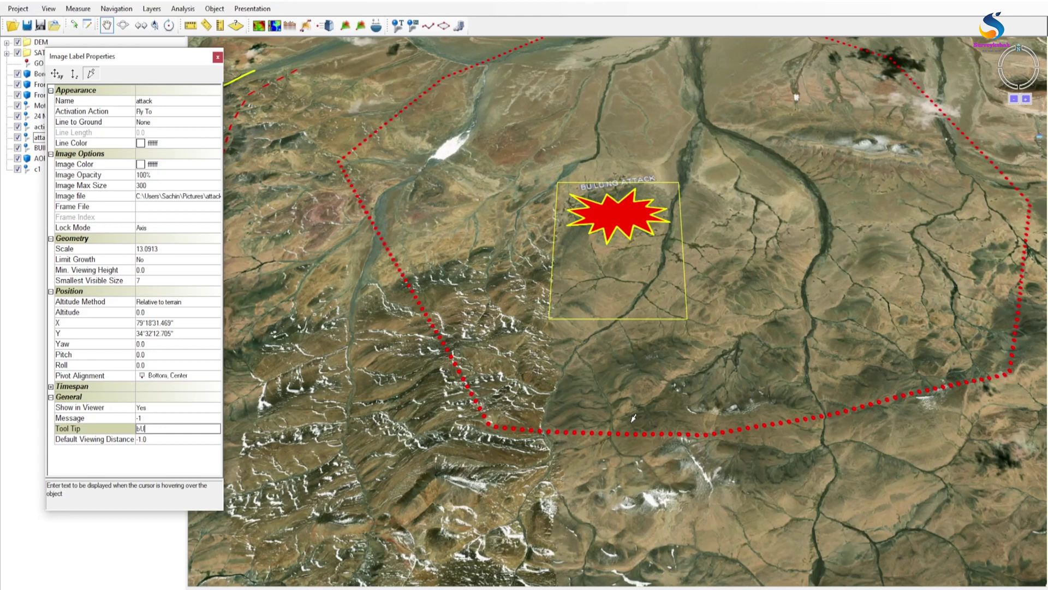
text(Building)
key(Return)
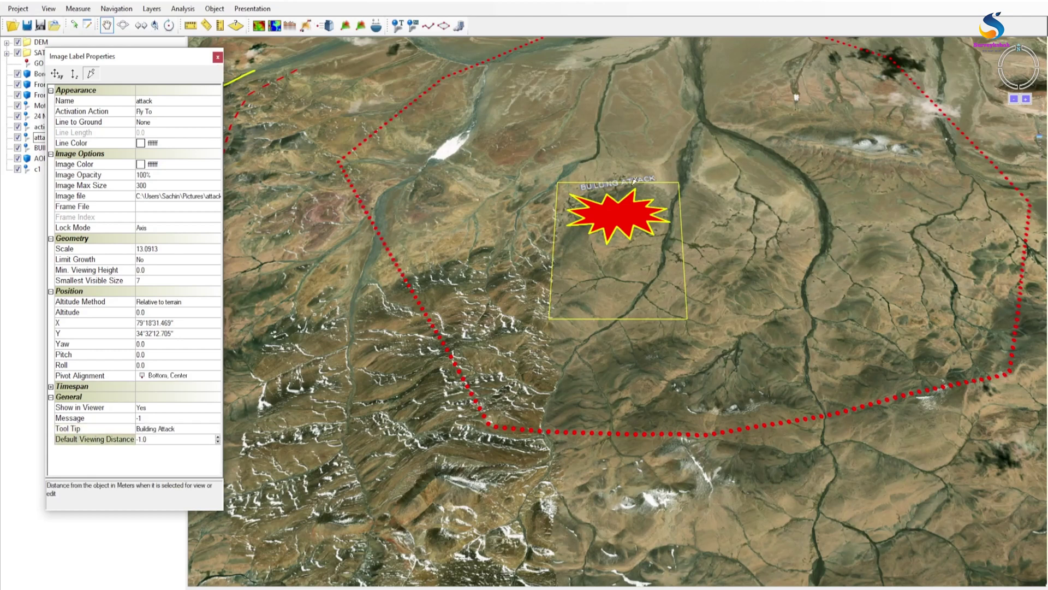
click(217, 57)
mouse_move(621, 214)
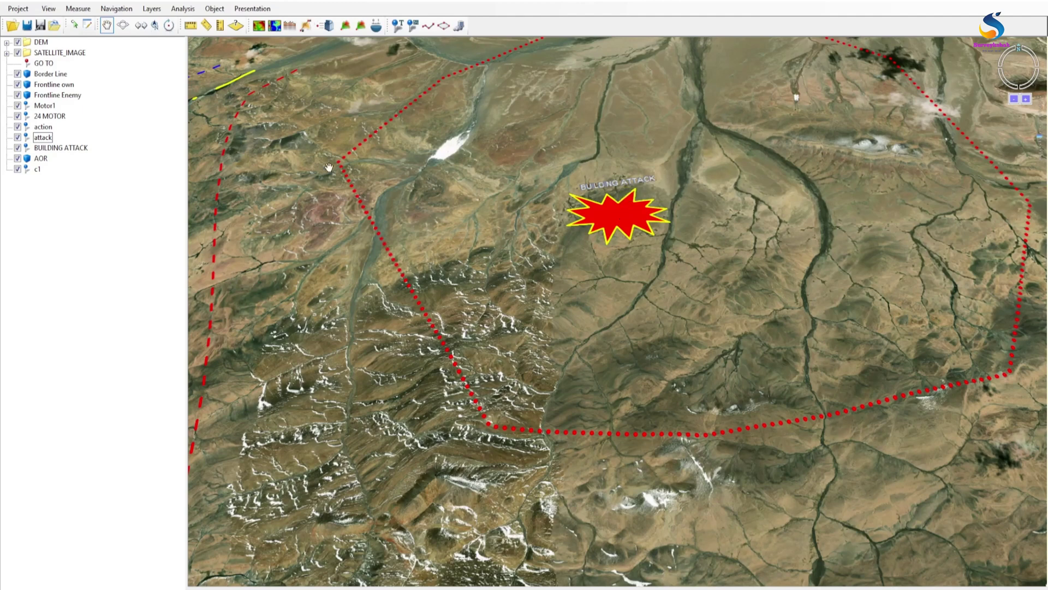
Open the message editor from the attack symbol's properties and move it clear of the symbol.
right_click(49, 138)
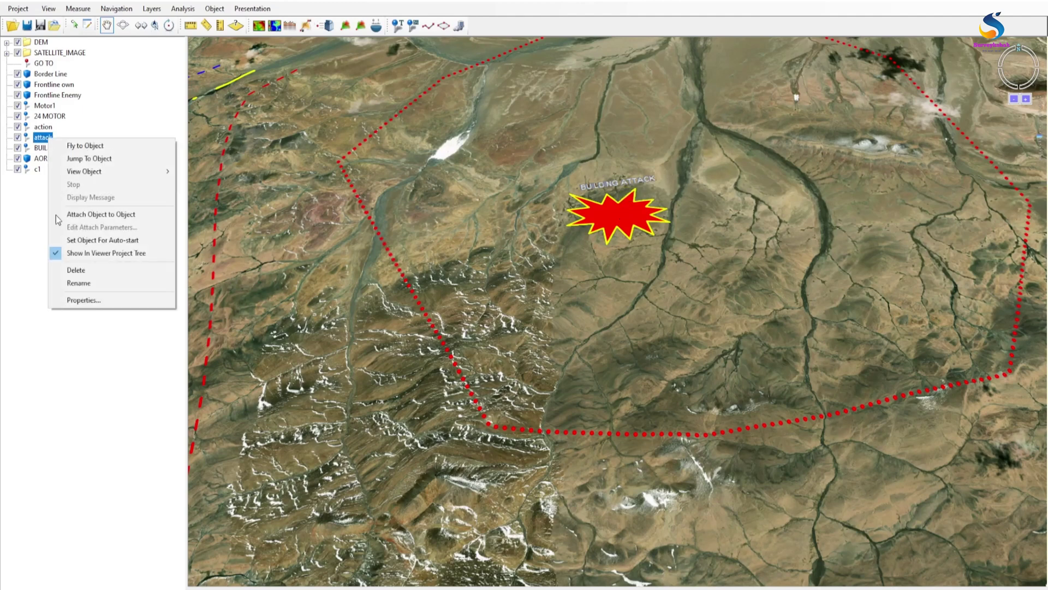
click(82, 299)
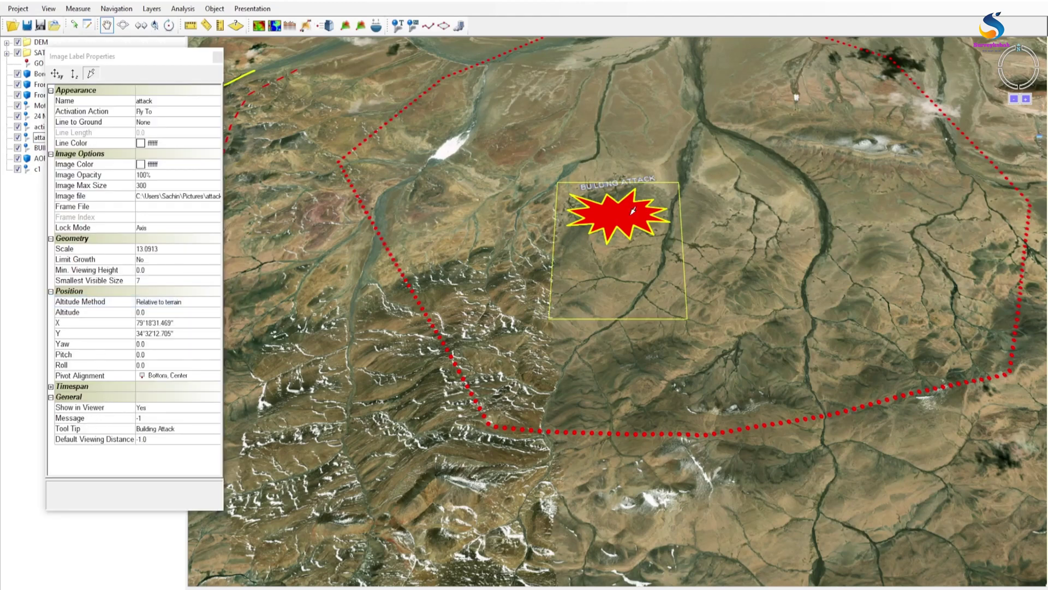
click(150, 418)
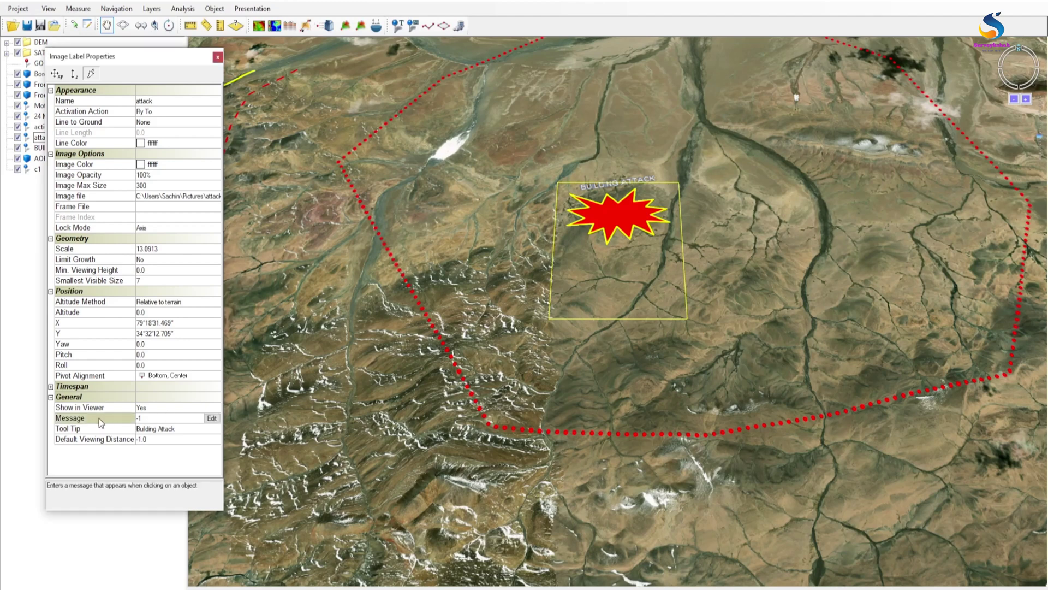
click(212, 418)
drag(499, 141, 756, 102)
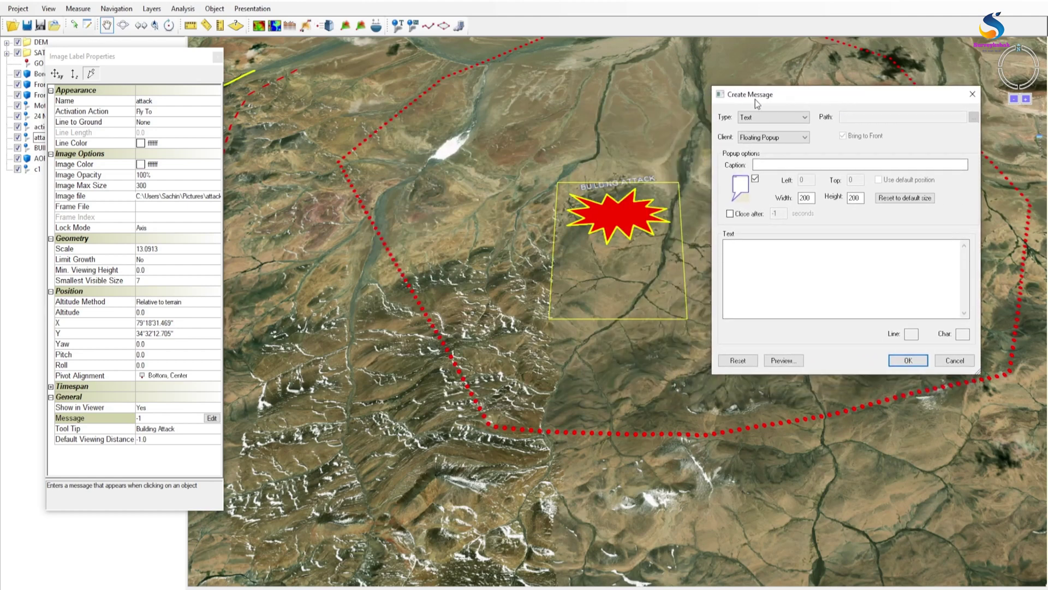
Set the attack symbol's message type to Links and give it the title "Attack".
click(768, 119)
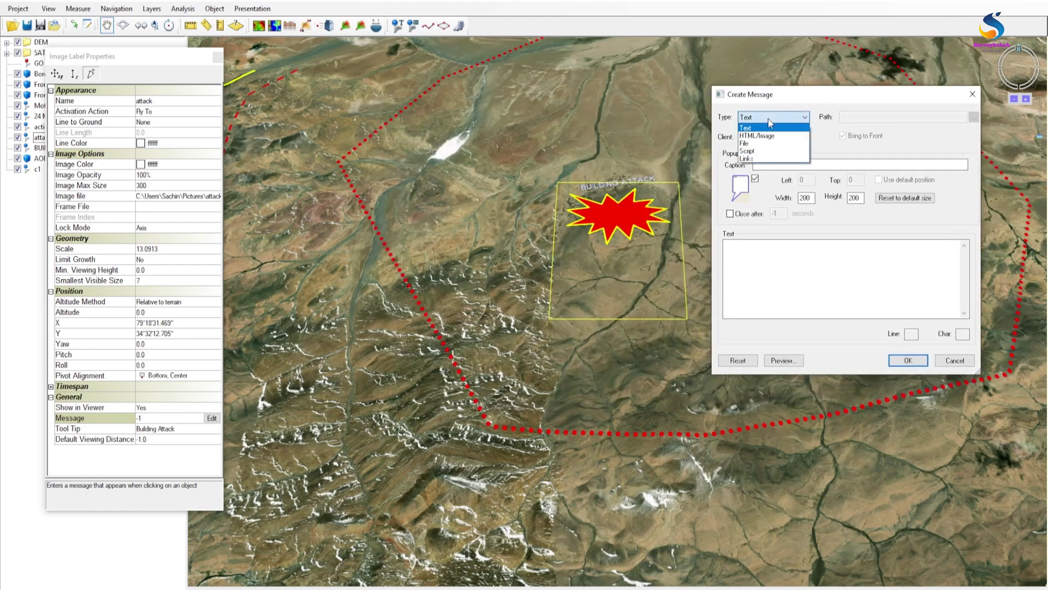
click(757, 159)
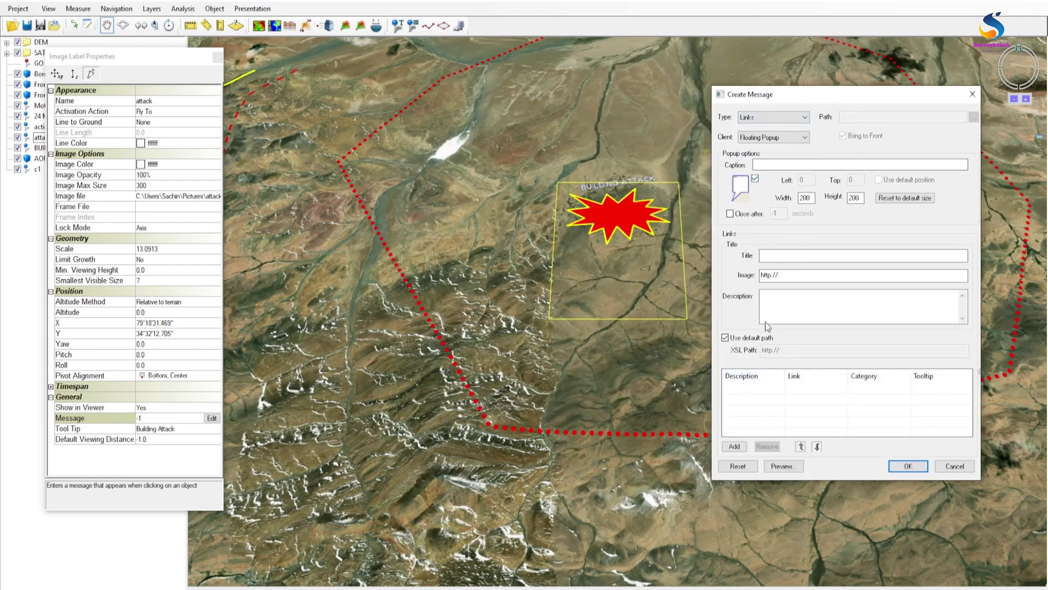
click(770, 260)
text(Attack)
Add a link entry to the message and browse for its target file with all file types shown.
click(736, 447)
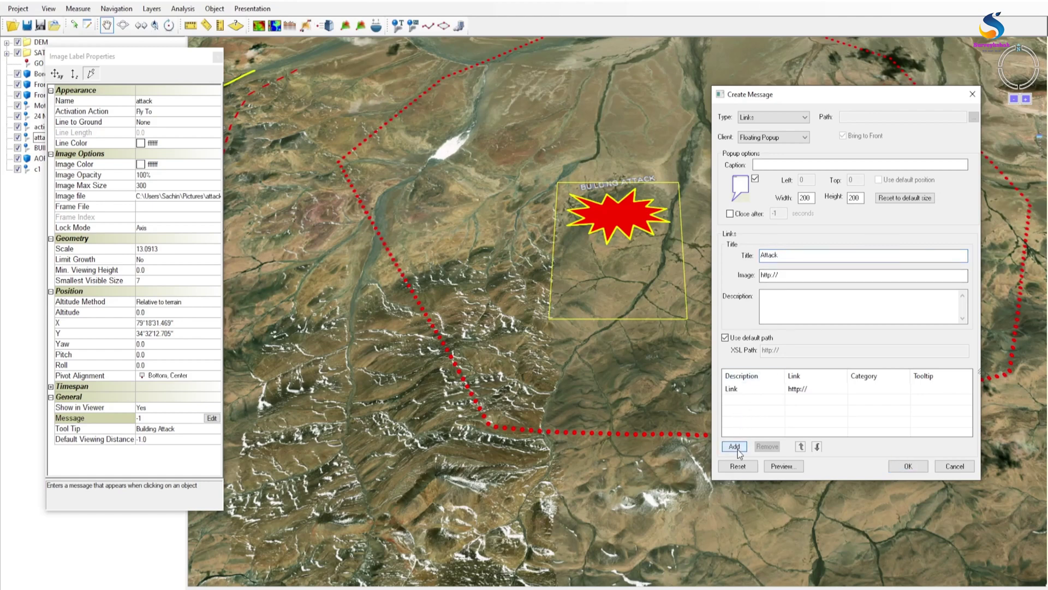
click(748, 391)
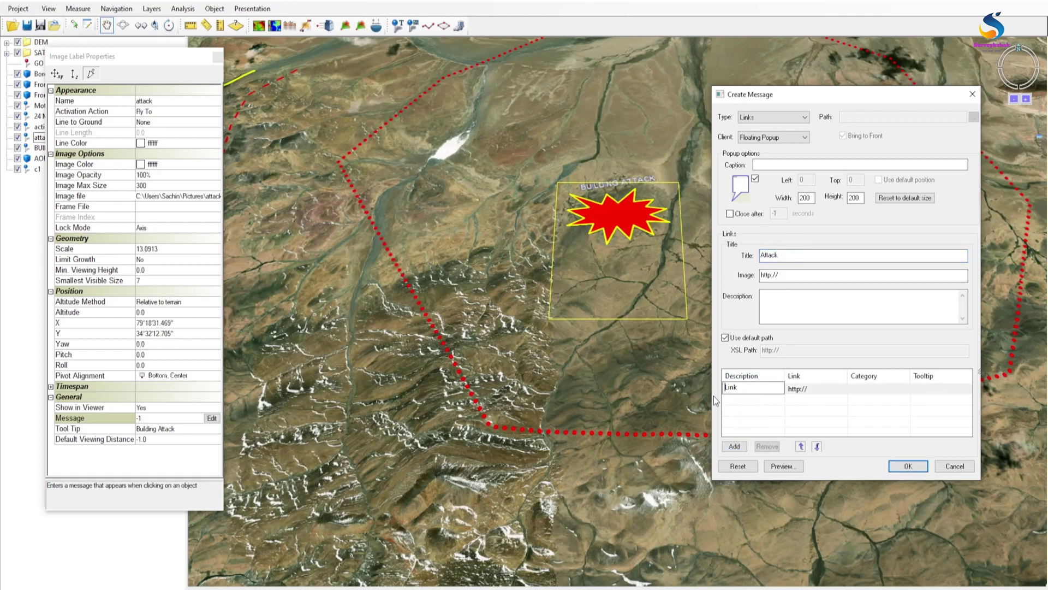
click(731, 393)
click(813, 388)
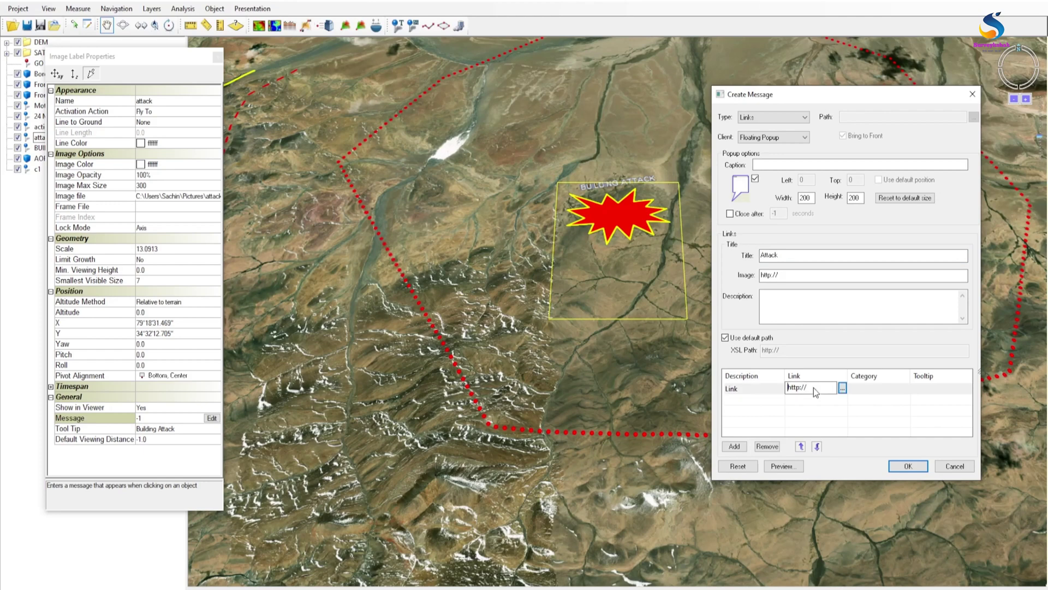
click(843, 388)
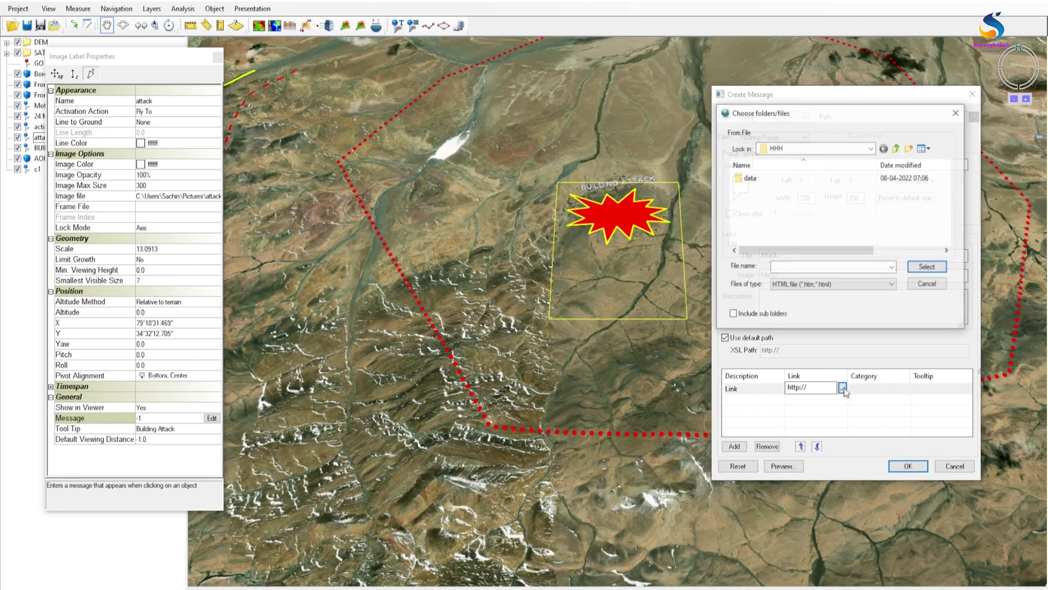
click(863, 285)
click(814, 309)
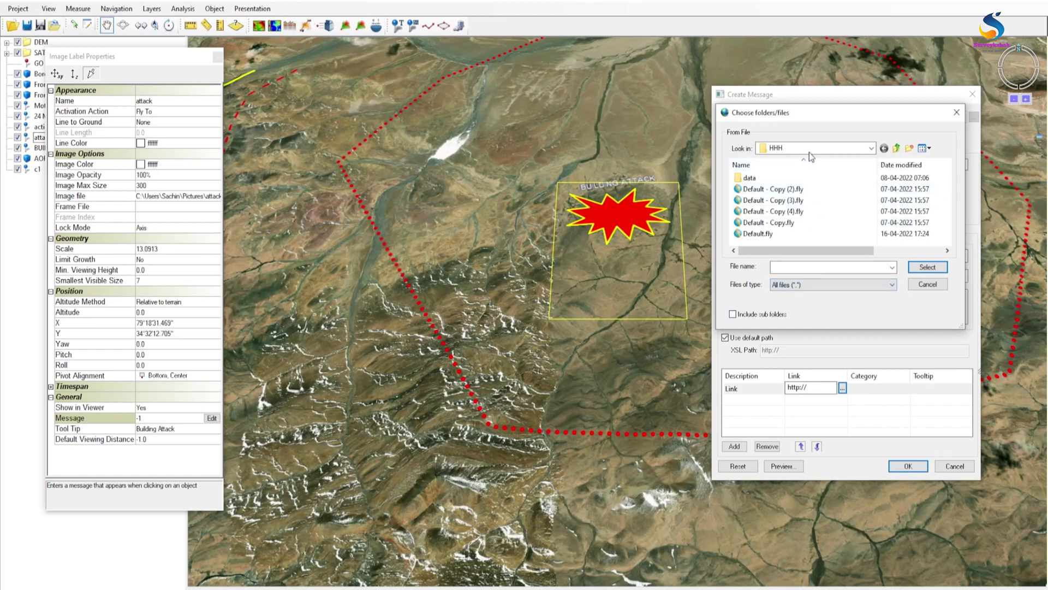
Choose movie.avi from drive D: as the target of the first link entry.
click(809, 148)
click(793, 298)
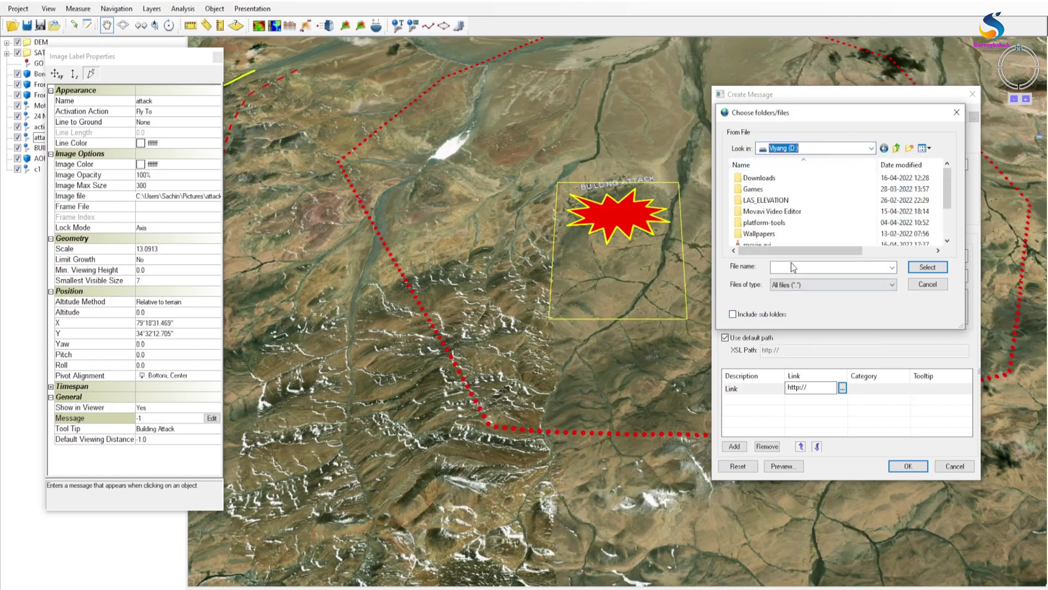
click(757, 244)
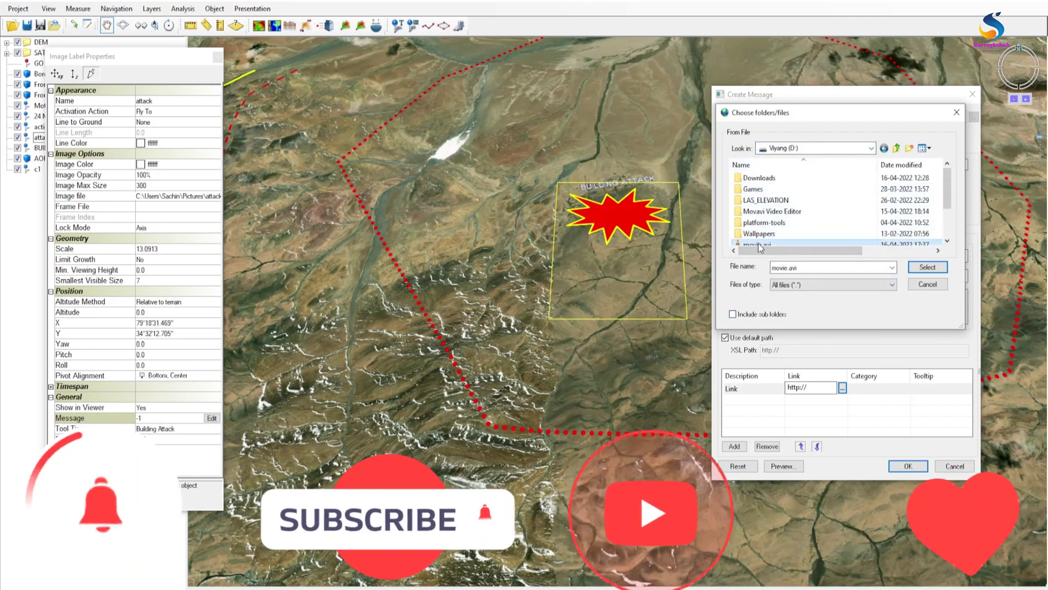
click(920, 267)
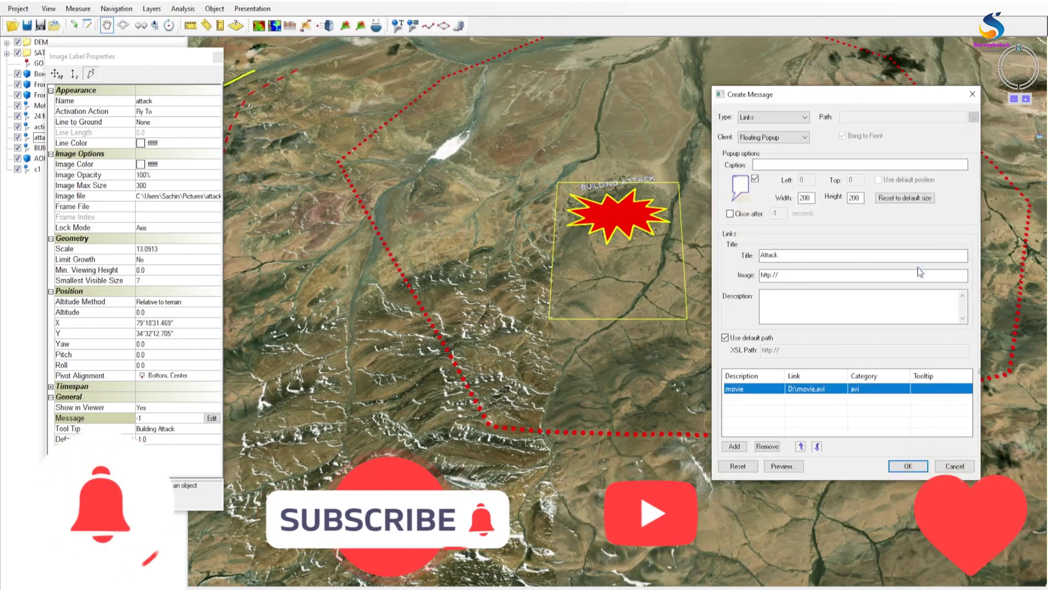
click(754, 389)
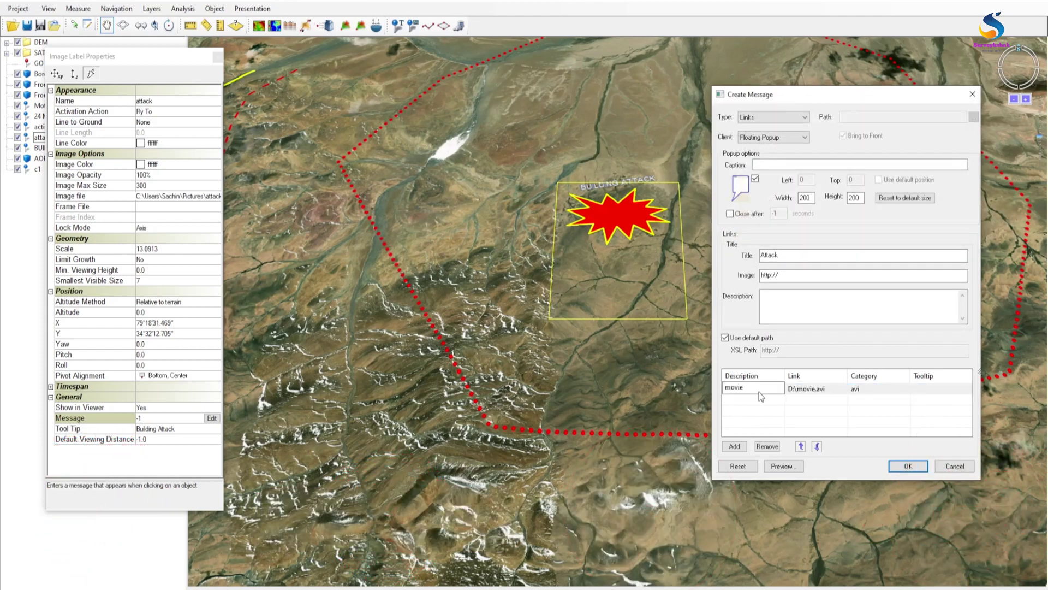
double_click(745, 388)
click(732, 401)
Add a second link entry pointing to symbols.pptx on drive D: and accept the message.
click(735, 448)
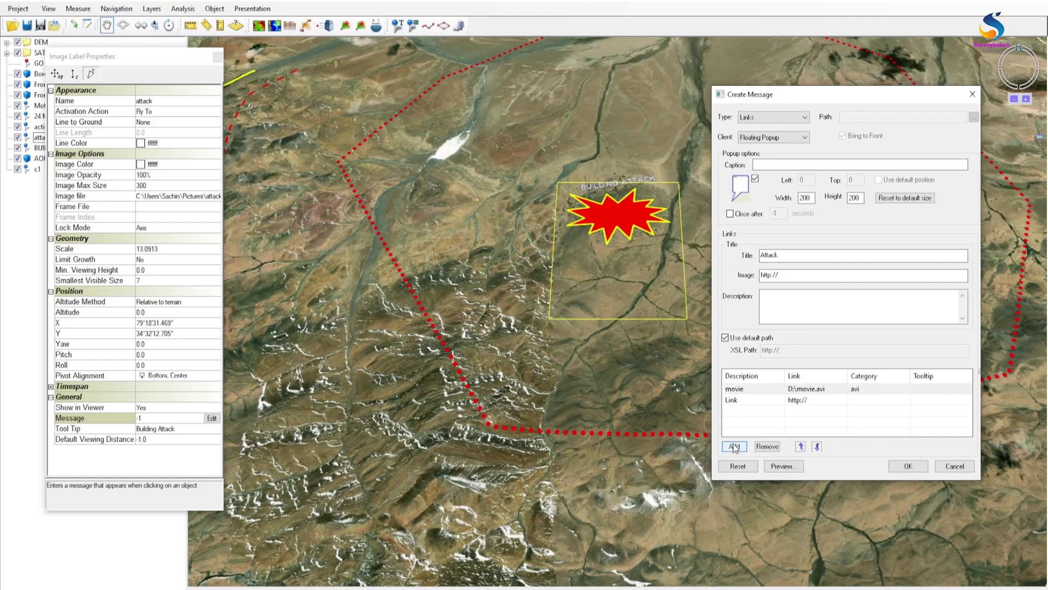
click(830, 399)
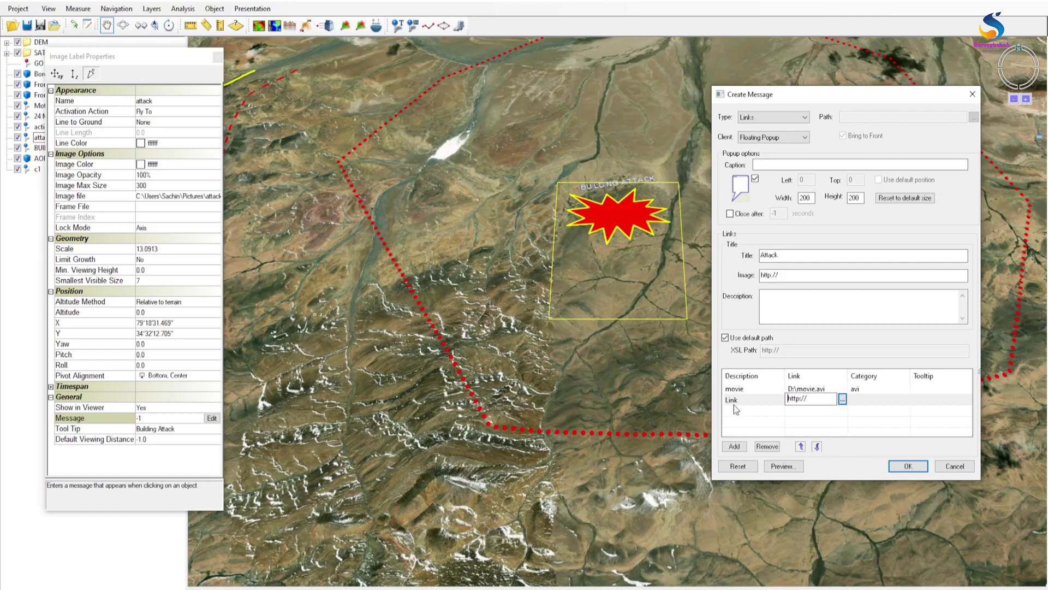
click(843, 401)
click(834, 285)
click(798, 311)
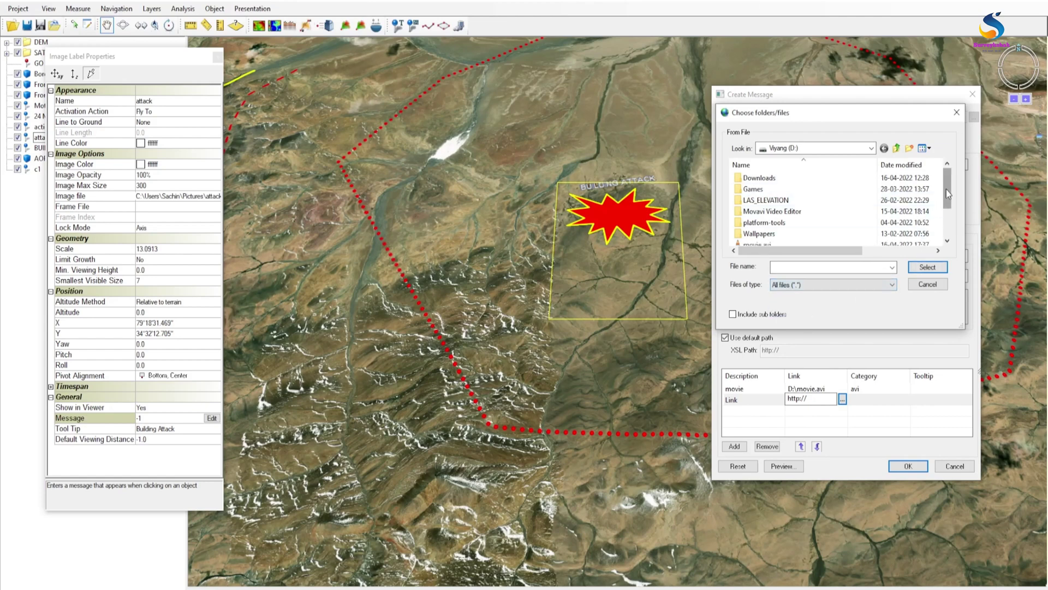
drag(946, 189, 938, 234)
click(830, 223)
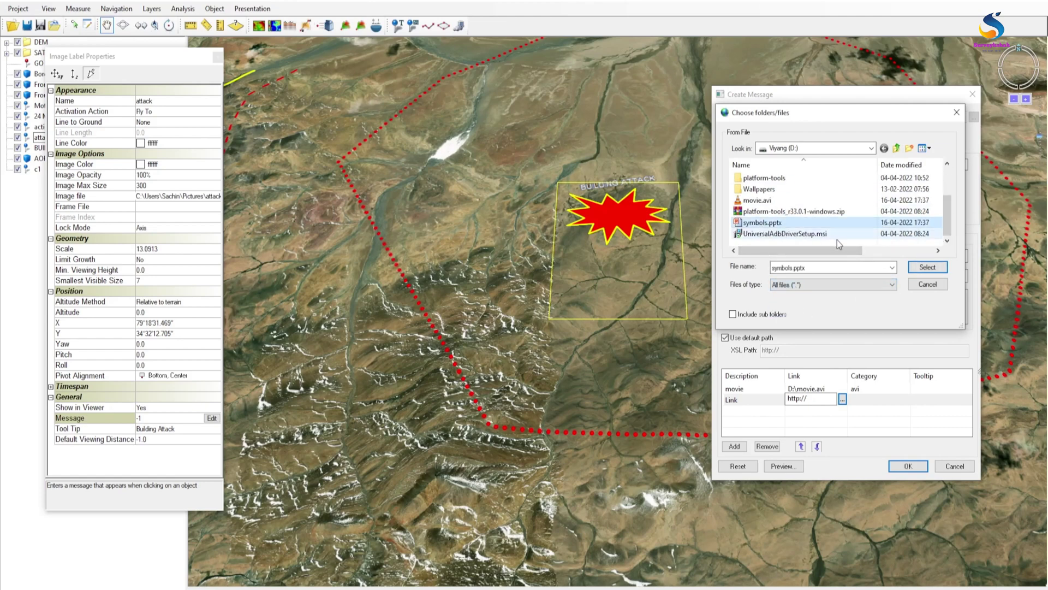
click(926, 270)
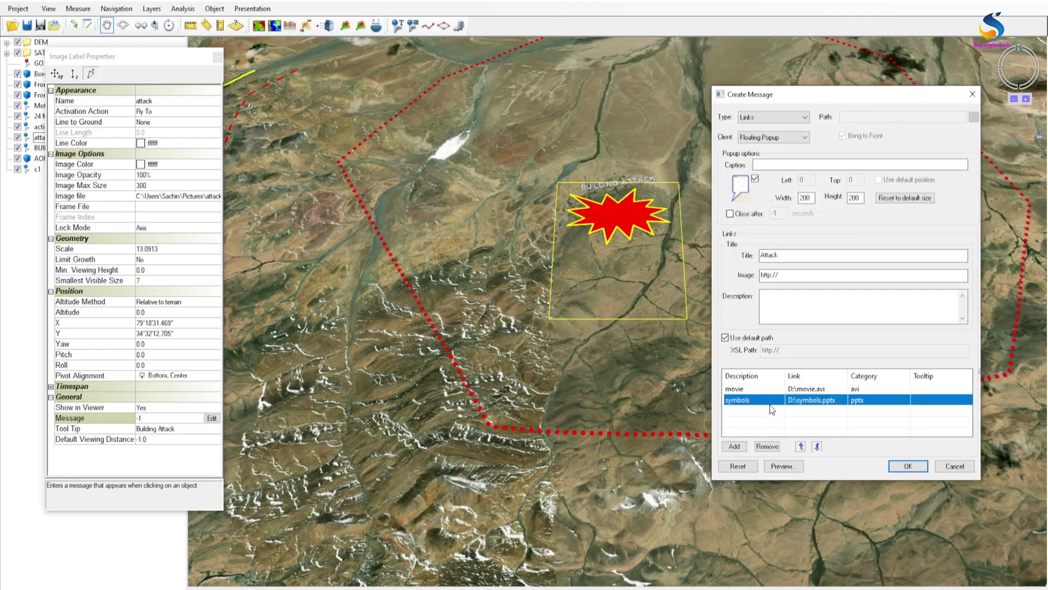
click(908, 466)
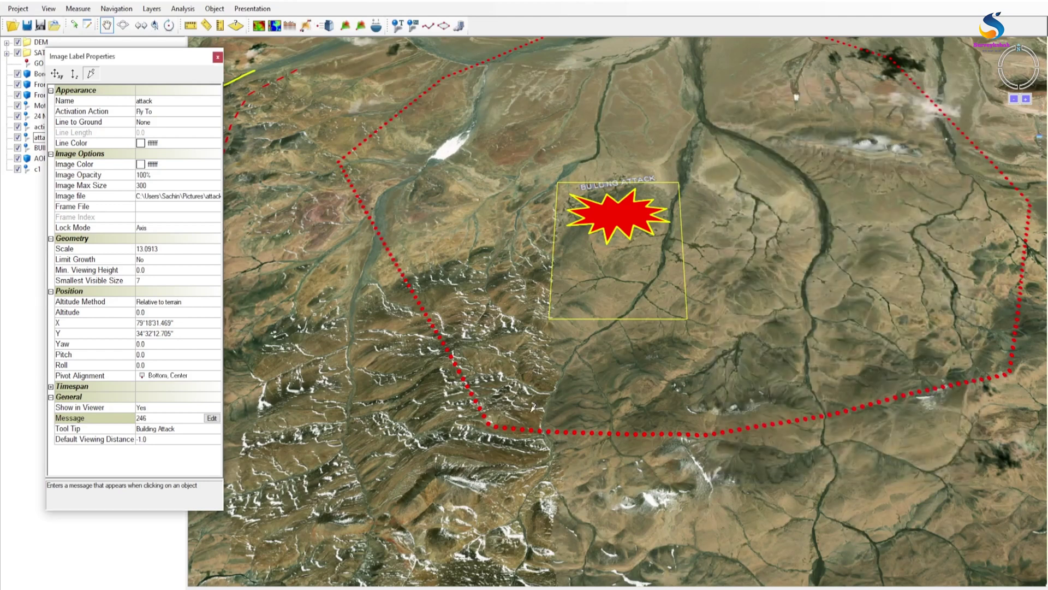